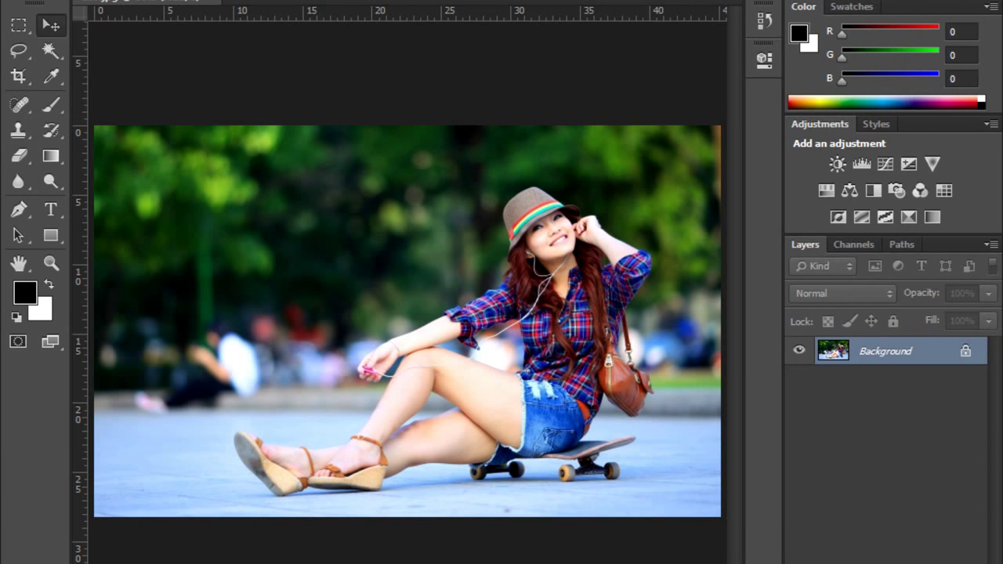
# Show the Paths panel, switch to the Pen Tool, and zoom in on the girl's sandals
pyautogui.hotkey('alt', 'w')
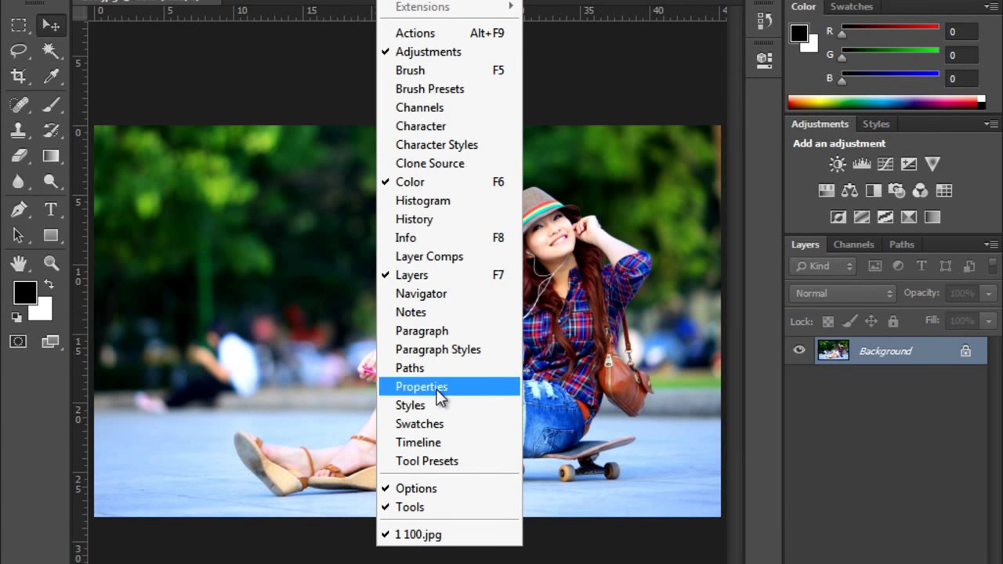
pyautogui.click(430, 368)
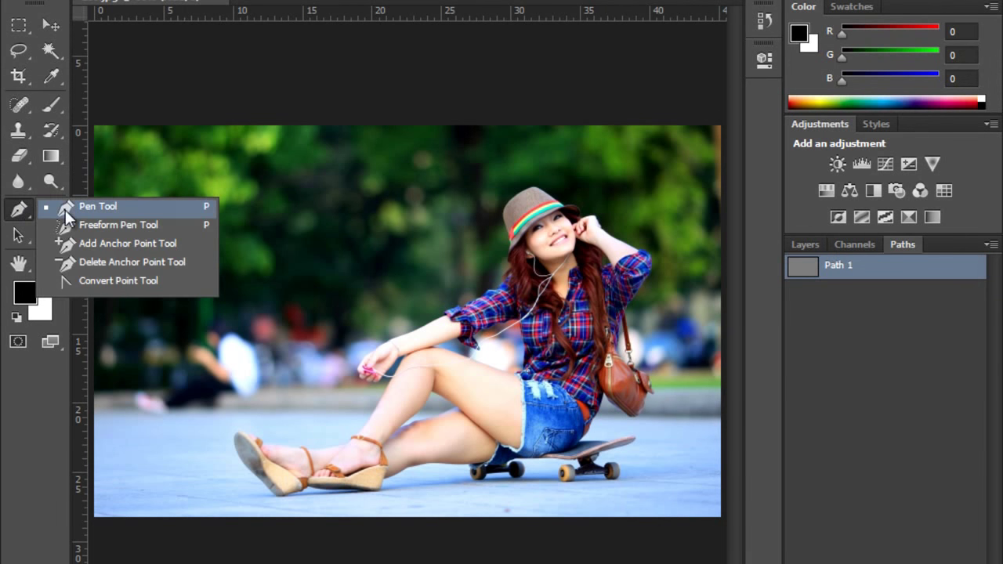
pyautogui.moveTo(24, 204); pyautogui.dragTo(77, 205)
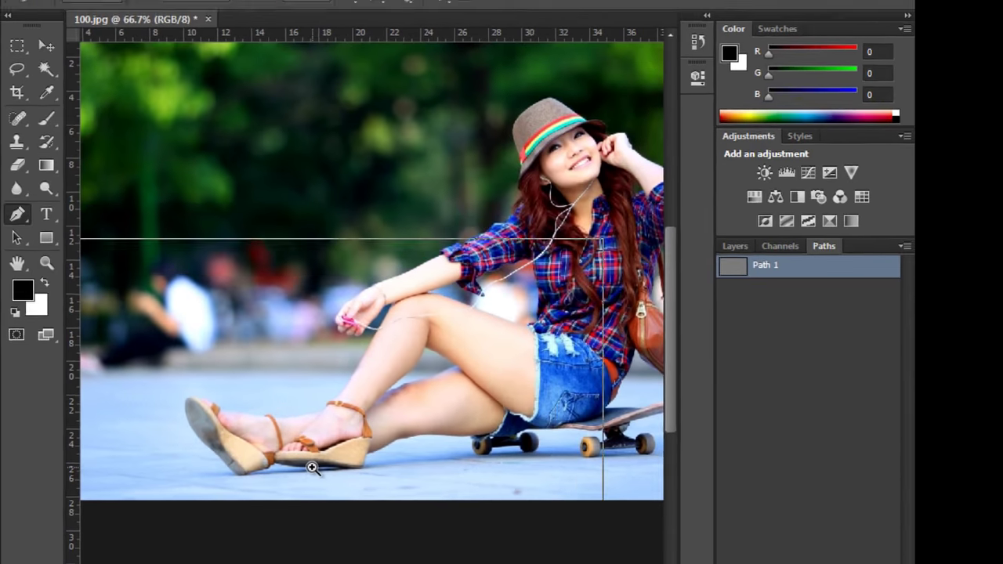
pyautogui.click(313, 466)
pyautogui.click(248, 442)
# Start the pen path with anchors along the front sandal's sole to its back edge
pyautogui.click(196, 432)
pyautogui.moveTo(195, 432); pyautogui.dragTo(352, 432)
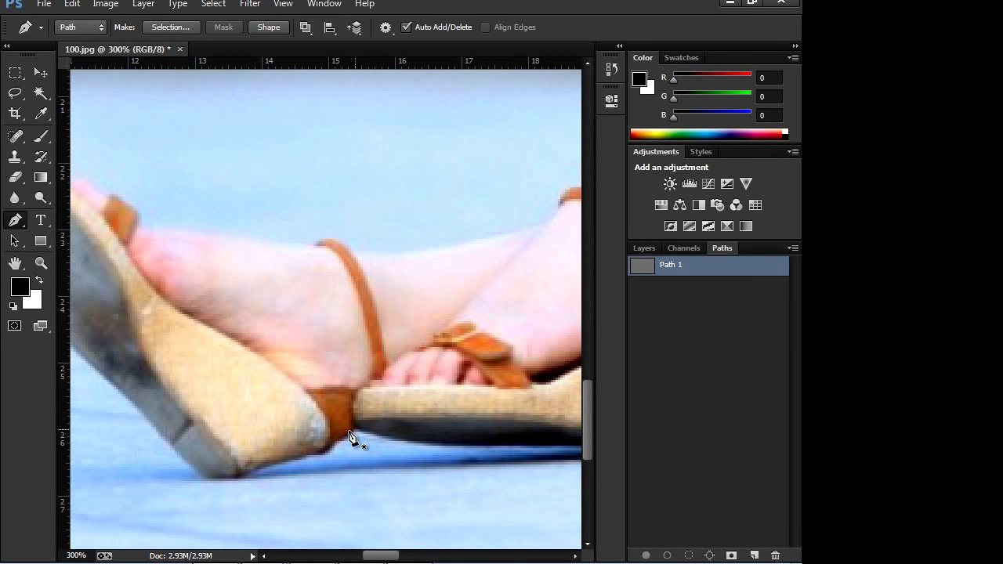
pyautogui.click(333, 451)
pyautogui.moveTo(191, 479)
pyautogui.mouseDown()
pyautogui.moveTo(280, 457)
pyautogui.moveTo(329, 468)
pyautogui.mouseUp()
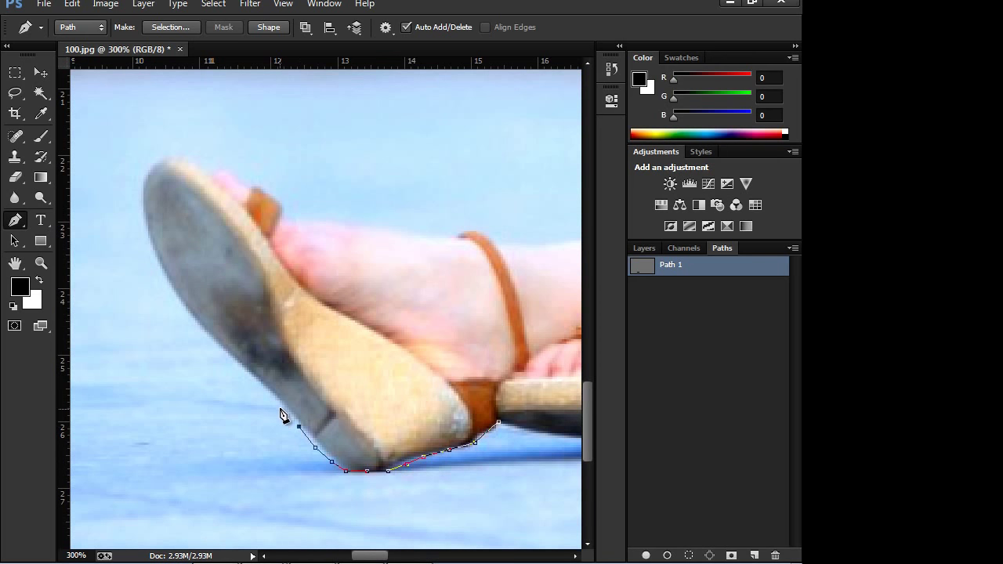
pyautogui.click(233, 361)
# Curve the path around the sandal's toe and along the top of the toe
pyautogui.moveTo(156, 220); pyautogui.dragTo(129, 311)
pyautogui.moveTo(156, 252); pyautogui.dragTo(220, 276)
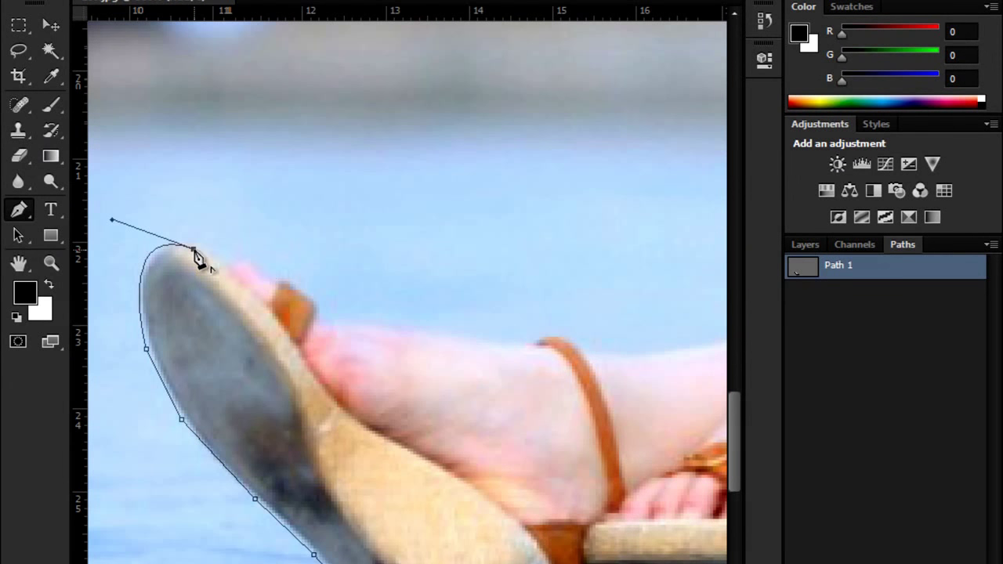
pyautogui.moveTo(291, 341); pyautogui.dragTo(237, 309)
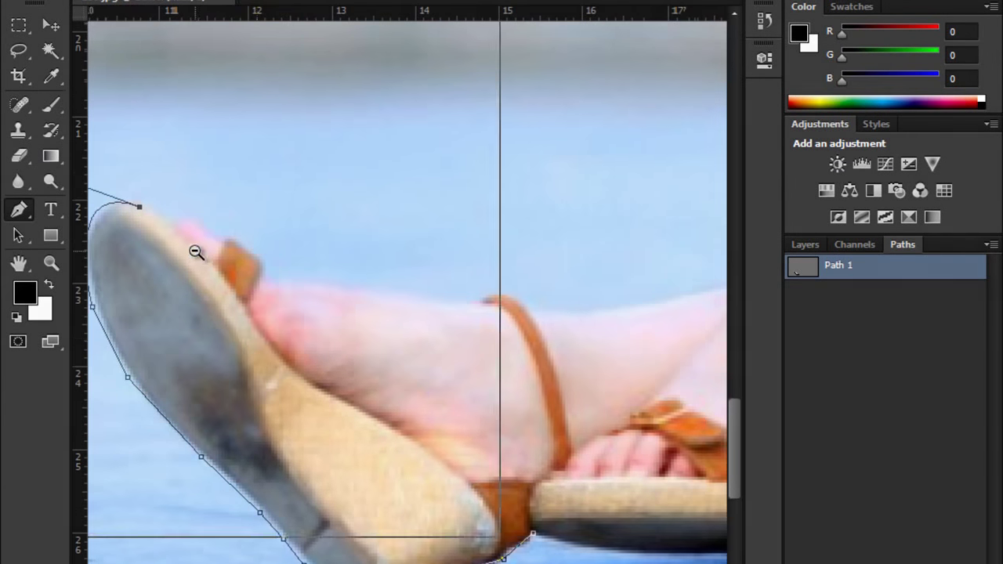
pyautogui.scroll(-3, 196, 251)
pyautogui.scroll(3, 240, 264)
pyautogui.moveTo(338, 507)
pyautogui.mouseDown()
pyautogui.moveTo(347, 510)
pyautogui.moveTo(282, 510)
pyautogui.mouseUp()
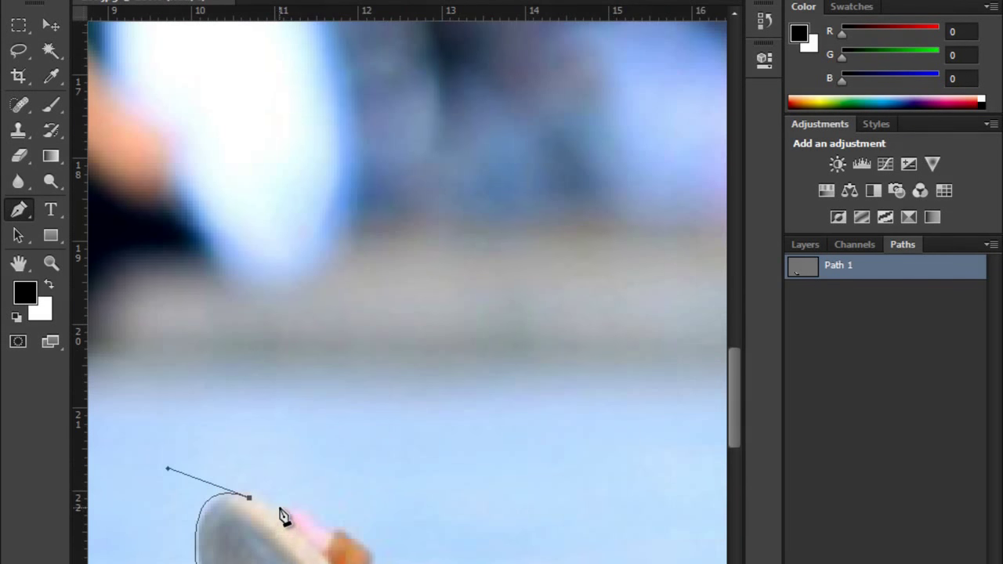
pyautogui.click(281, 506)
pyautogui.click(301, 509)
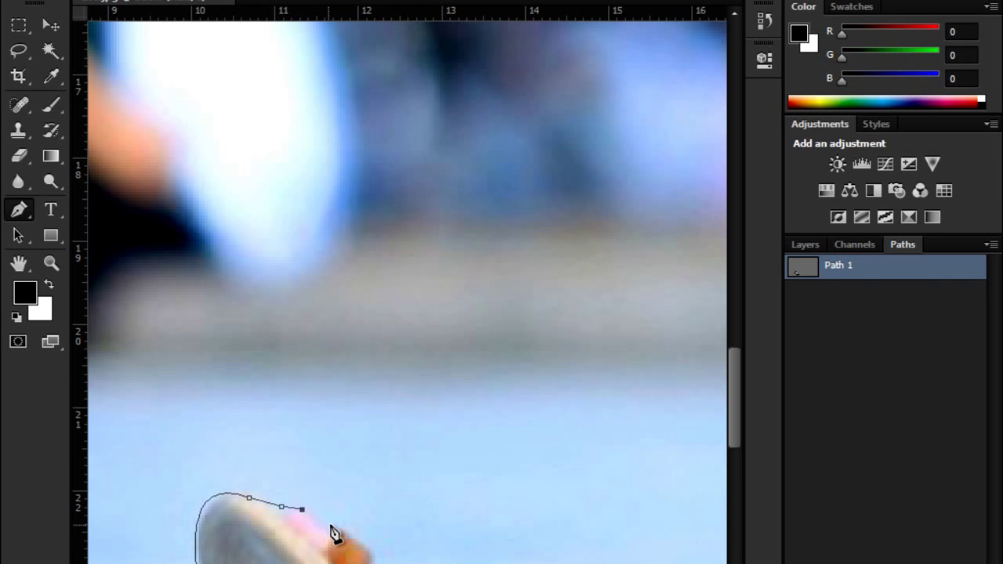
# Add anchors at and below the toe strap, then along the top of the foot
pyautogui.moveTo(352, 538); pyautogui.dragTo(356, 224)
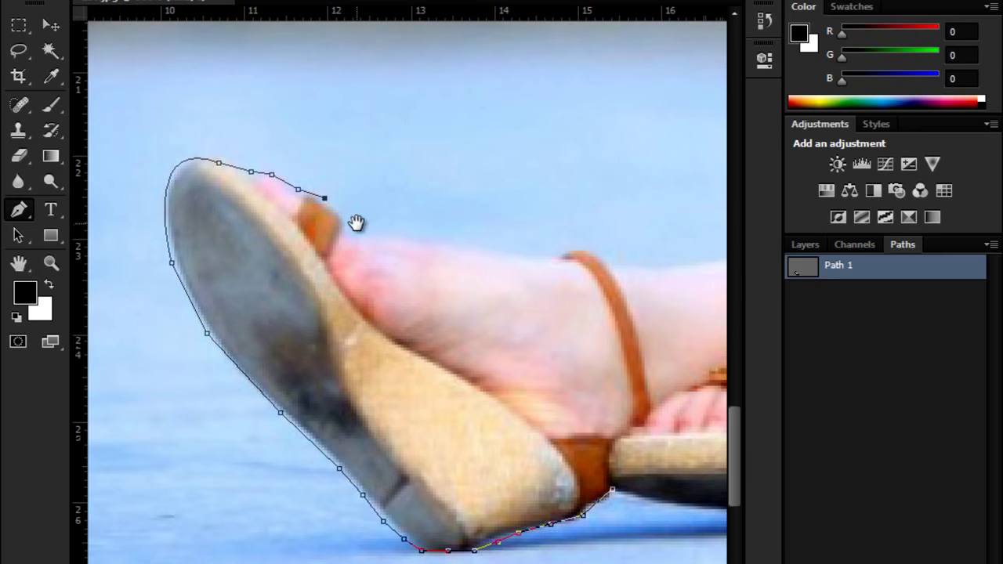
pyautogui.click(342, 216)
pyautogui.click(345, 230)
pyautogui.click(530, 252)
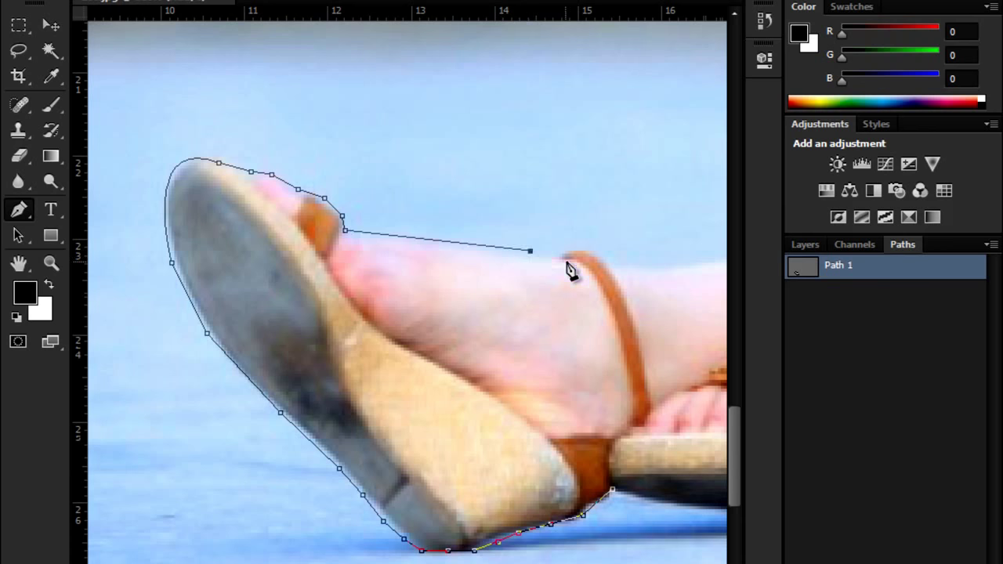
# Continue anchors along the top of the foot toward the ankle strap and other ankle
pyautogui.moveTo(560, 264); pyautogui.dragTo(401, 246)
pyautogui.click(392, 238)
pyautogui.click(415, 234)
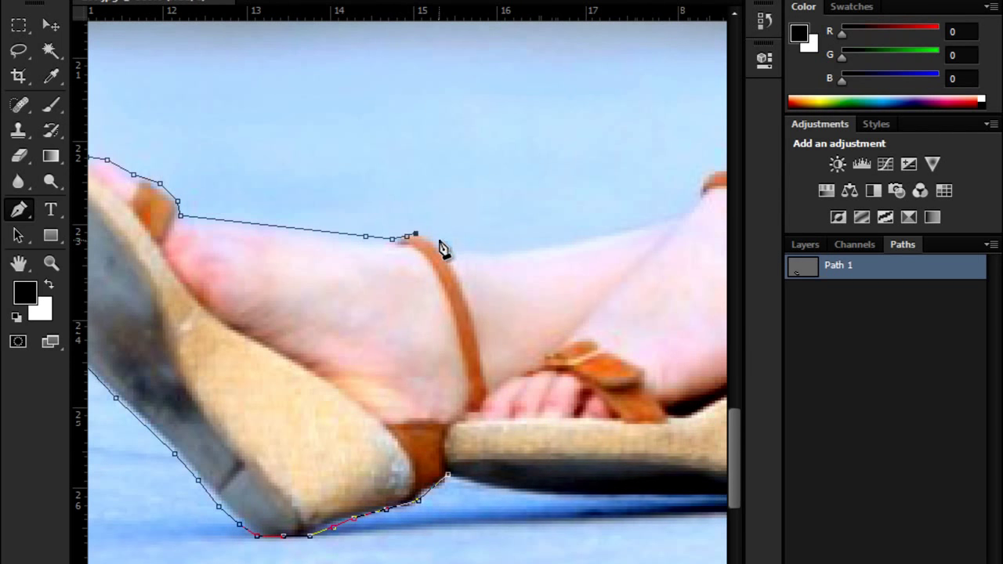
pyautogui.click(439, 242)
pyautogui.click(468, 248)
pyautogui.scroll(-3, 560, 254)
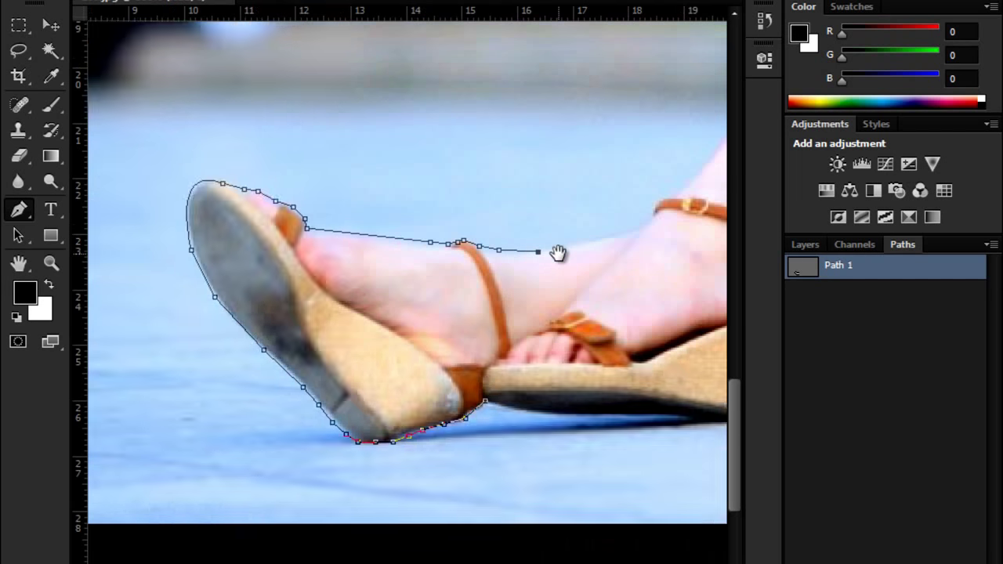
pyautogui.scroll(2, 557, 251)
pyautogui.moveTo(558, 251); pyautogui.dragTo(268, 409)
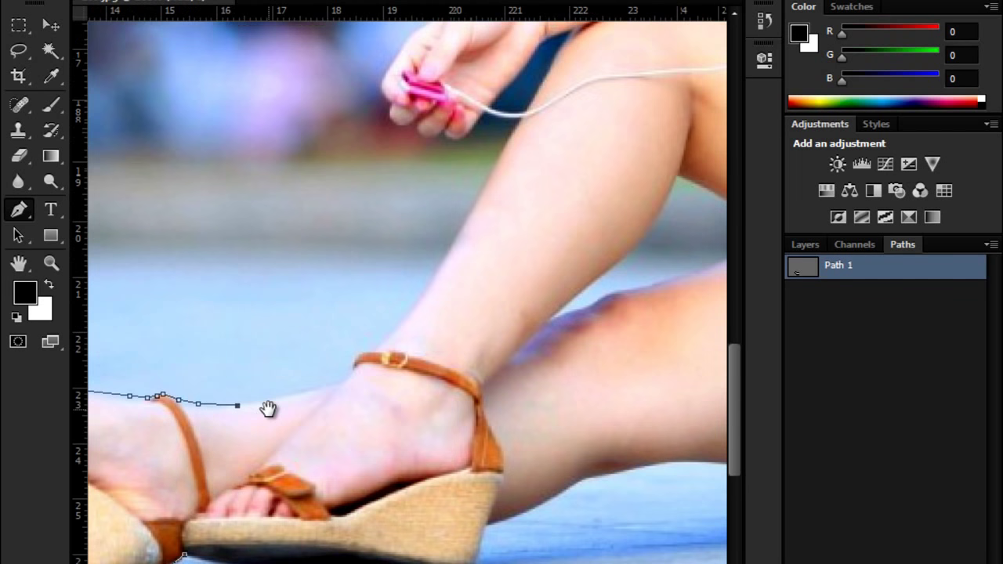
# Add anchors around the back ankle strap and partway up the shin
pyautogui.click(336, 383)
pyautogui.click(354, 362)
pyautogui.scroll(2, 405, 345)
pyautogui.scroll(2, 388, 408)
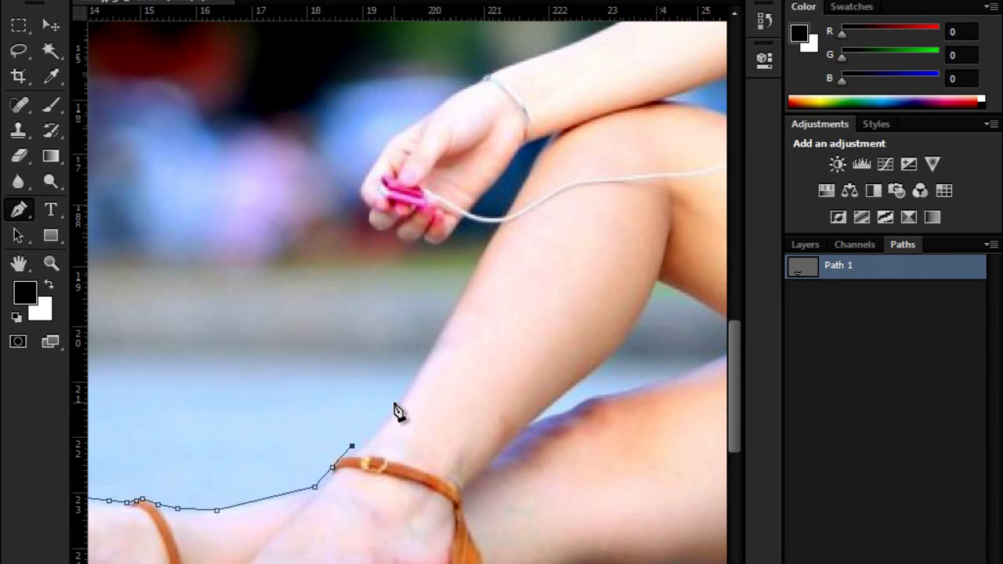
pyautogui.click(403, 393)
pyautogui.moveTo(445, 314); pyautogui.dragTo(463, 388)
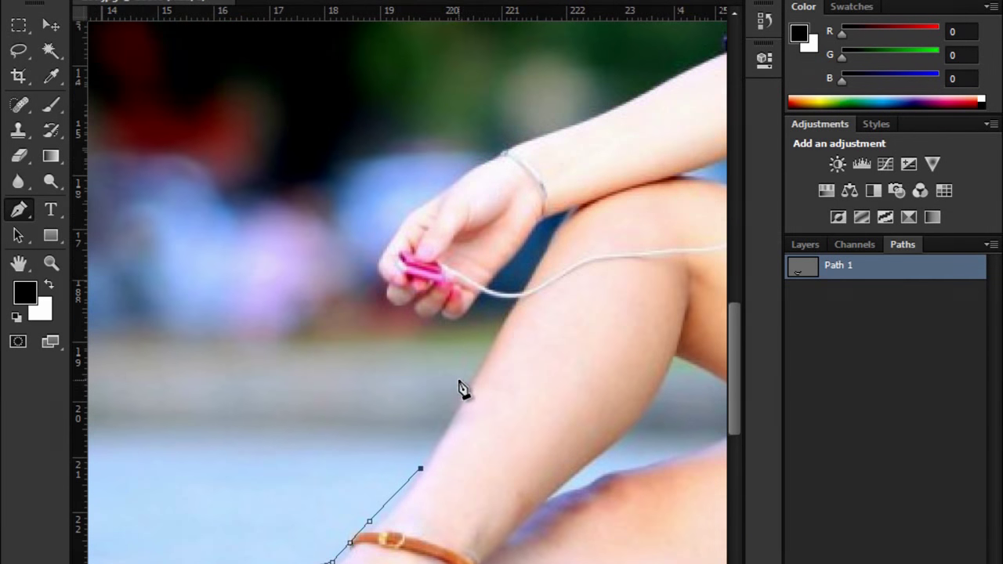
pyautogui.click(397, 498)
pyautogui.click(442, 437)
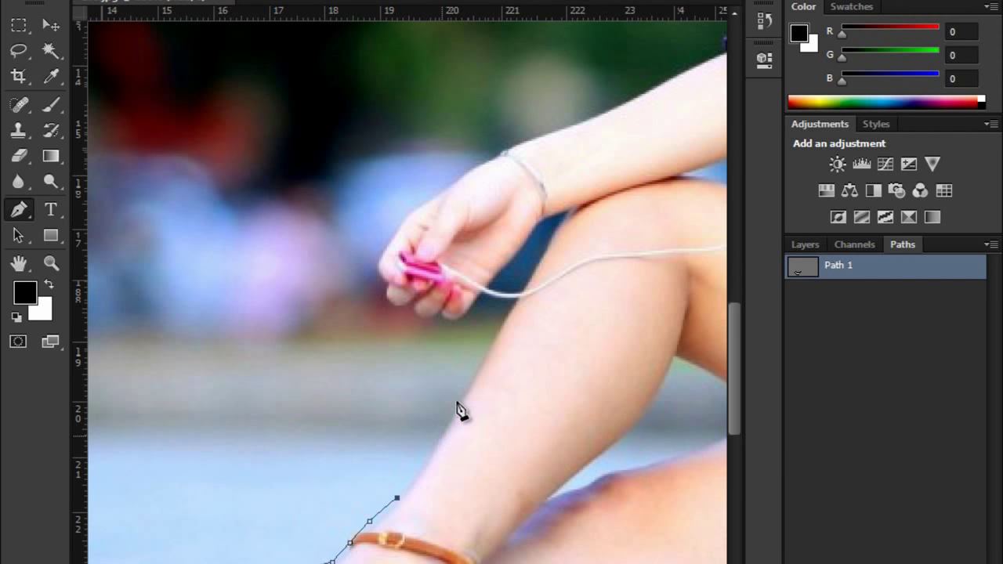
pyautogui.moveTo(474, 371); pyautogui.dragTo(489, 353)
# Zoom in on the hand and knee, then redo the shin anchors up to the earphone cord
pyautogui.keyDown('ctrl'); pyautogui.click(498, 299); pyautogui.keyUp('ctrl')
pyautogui.keyDown('ctrl'); pyautogui.click(497, 352); pyautogui.keyUp('ctrl')
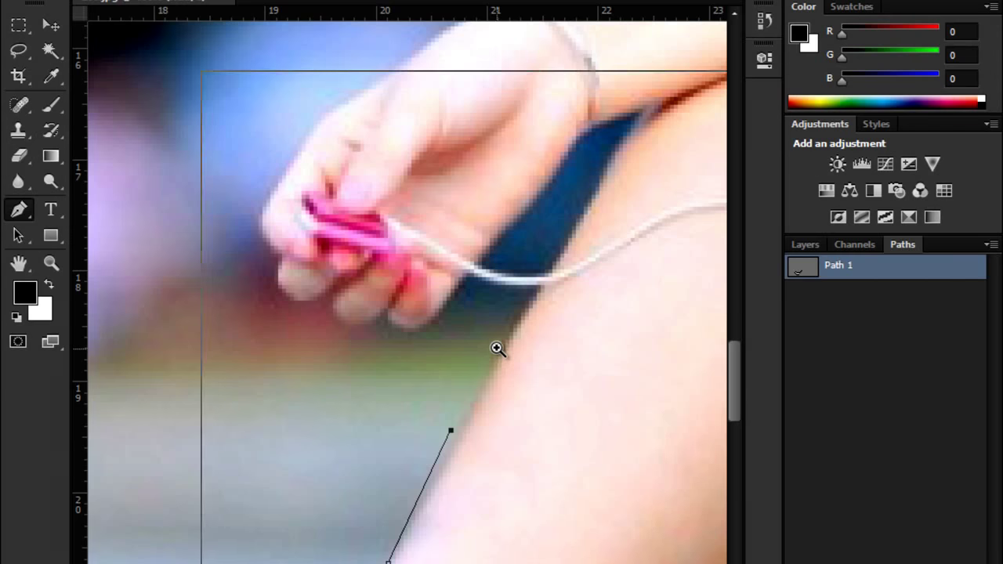
pyautogui.keyDown('ctrl'); pyautogui.click(497, 352); pyautogui.keyUp('ctrl')
pyautogui.moveTo(539, 296); pyautogui.dragTo(549, 283)
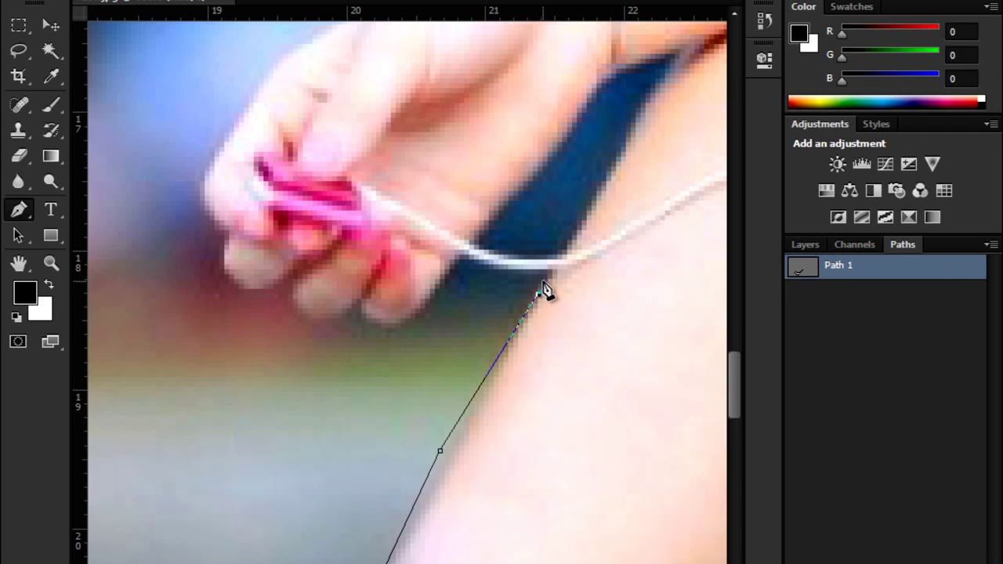
pyautogui.hotkey('ctrl', 'z')
pyautogui.hotkey('ctrl', 'z')
pyautogui.hotkey('ctrl', 'z')
pyautogui.hotkey('ctrl', 'z')
pyautogui.scroll(-1, 476, 413)
pyautogui.hotkey('ctrl', 'z')
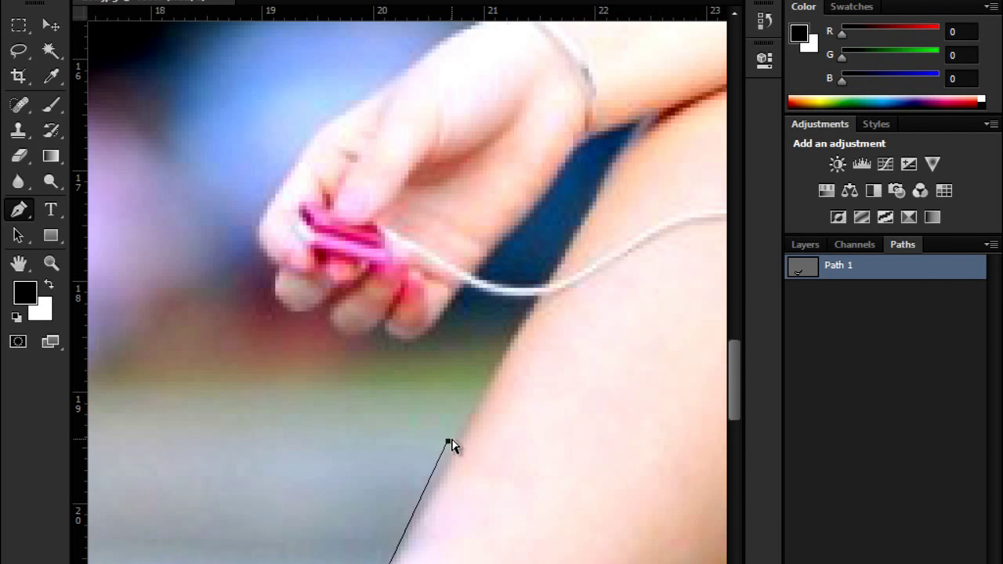
pyautogui.click(452, 453)
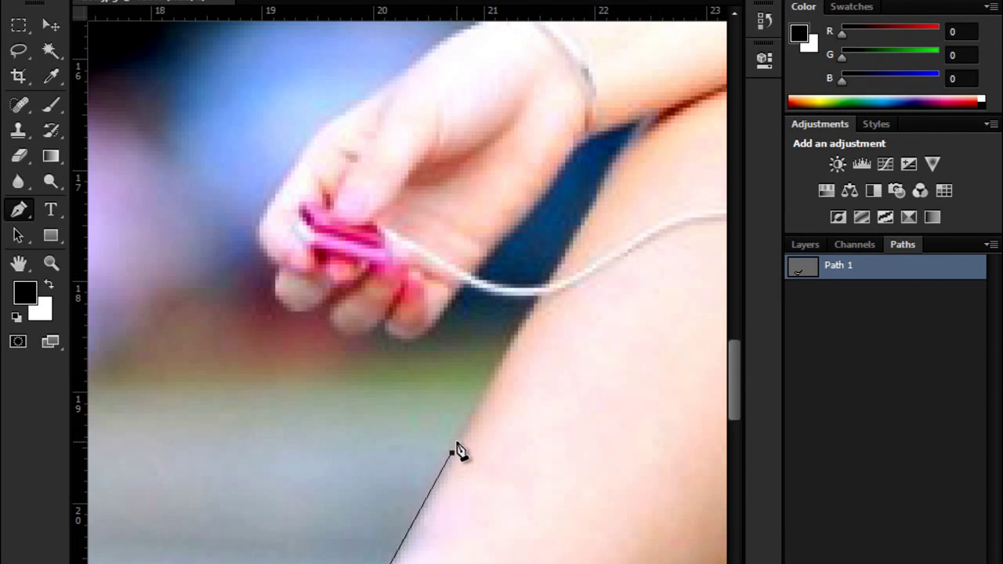
pyautogui.click(479, 398)
pyautogui.click(536, 302)
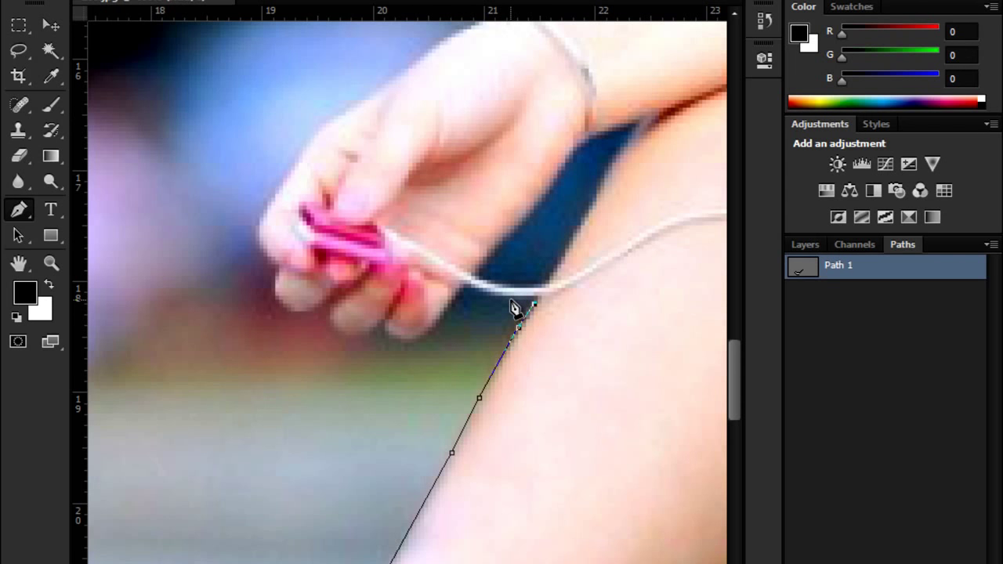
# Trace along the cord and curve the path beneath the fingers and around the fingertips
pyautogui.click(477, 292)
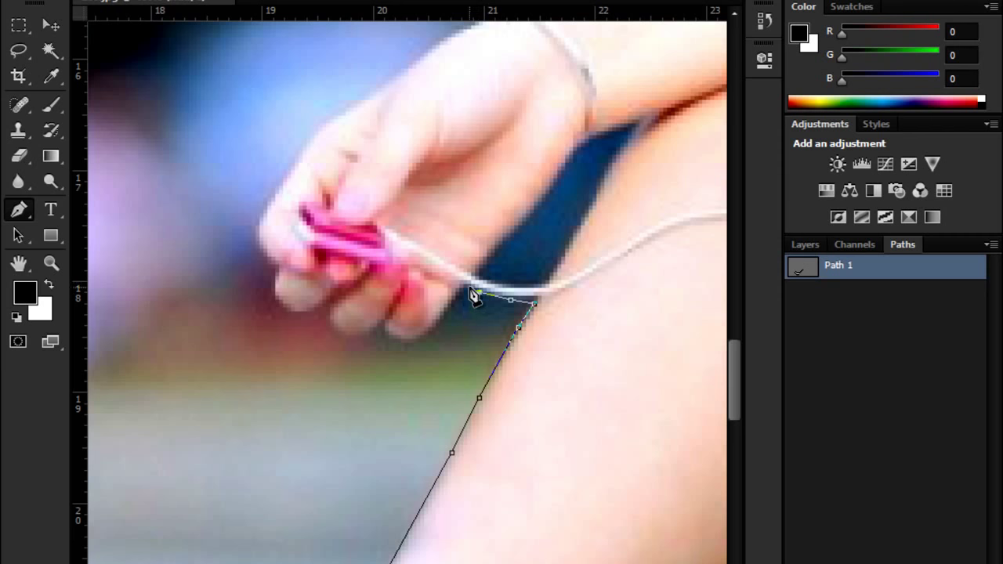
pyautogui.moveTo(463, 290); pyautogui.dragTo(447, 316)
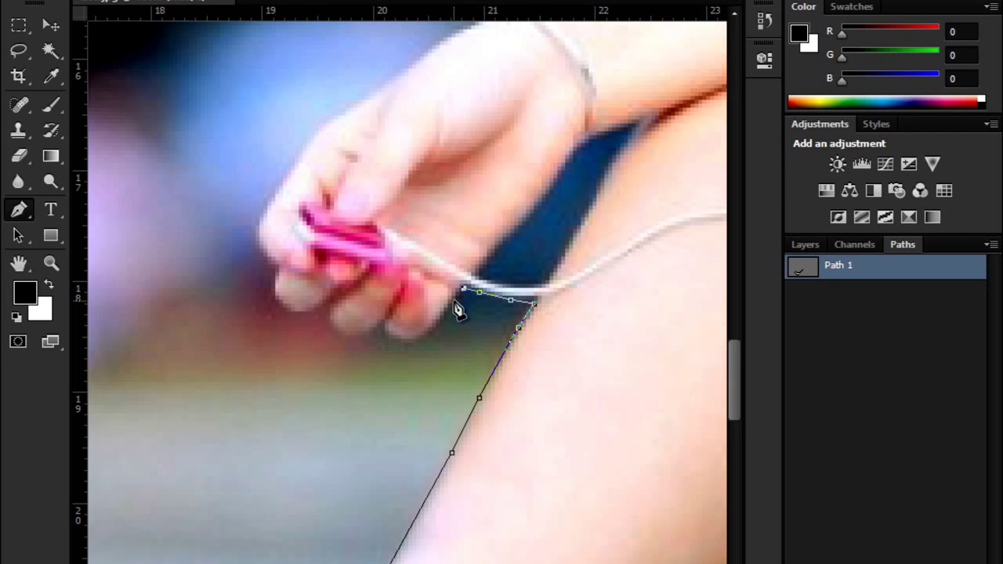
pyautogui.click(429, 343)
pyautogui.click(398, 342)
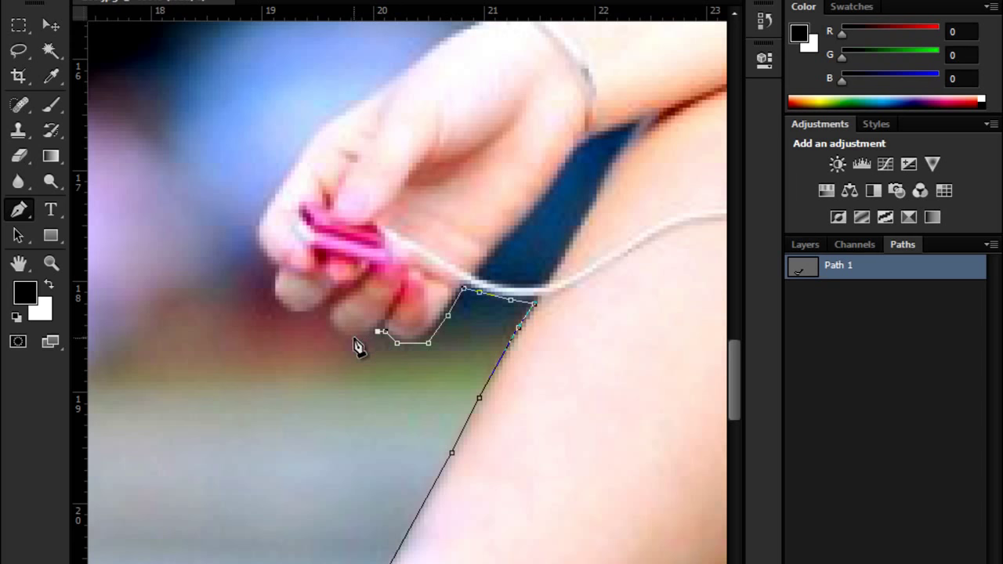
pyautogui.moveTo(334, 304)
pyautogui.mouseDown()
pyautogui.moveTo(361, 283)
pyautogui.moveTo(359, 257)
pyautogui.mouseUp()
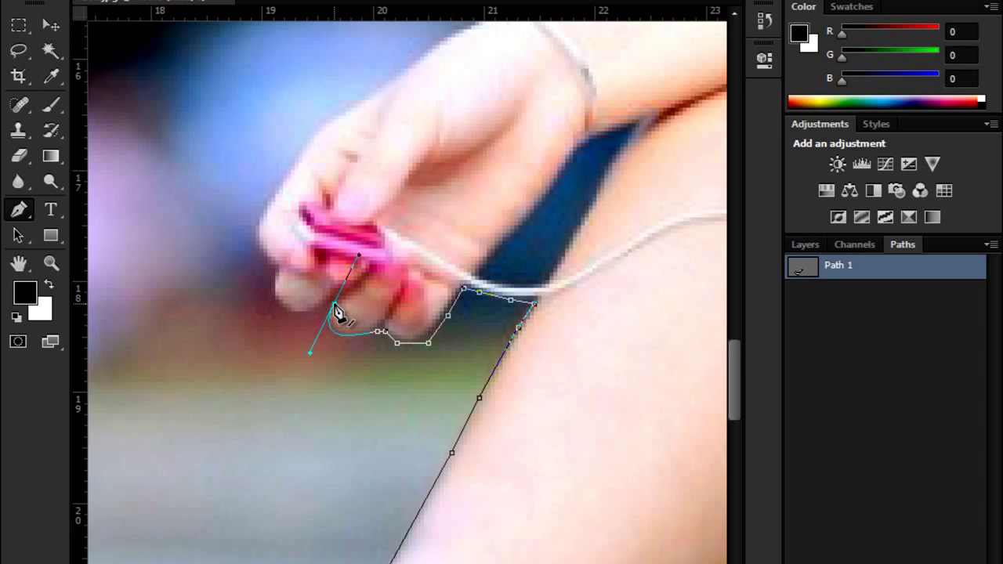
pyautogui.moveTo(272, 287)
pyautogui.mouseDown()
pyautogui.moveTo(288, 256)
pyautogui.moveTo(282, 232)
pyautogui.mouseUp()
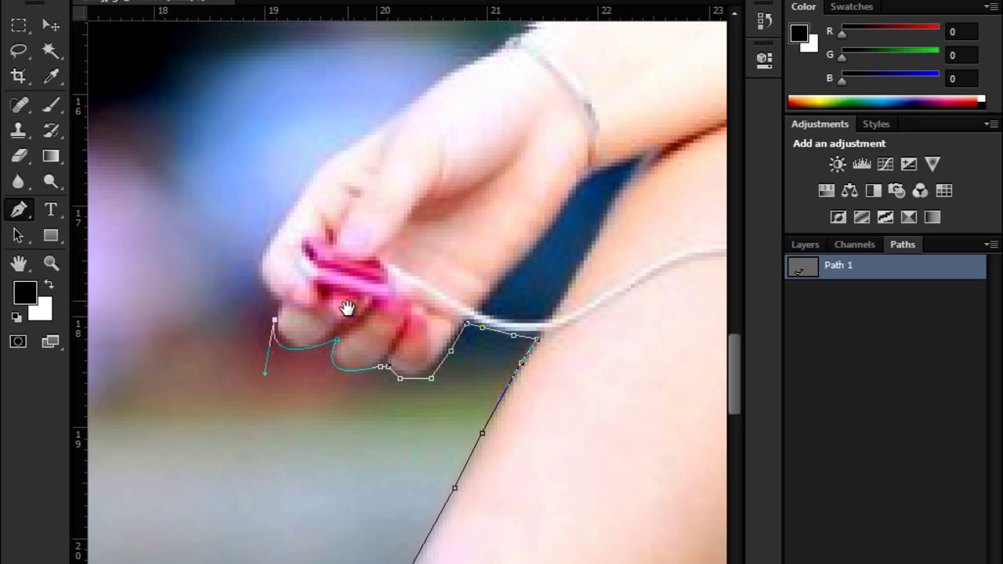
# Resume the path at the fingertip and curve it along the fingertip edge, undoing bad handles
pyautogui.moveTo(348, 307); pyautogui.dragTo(385, 510)
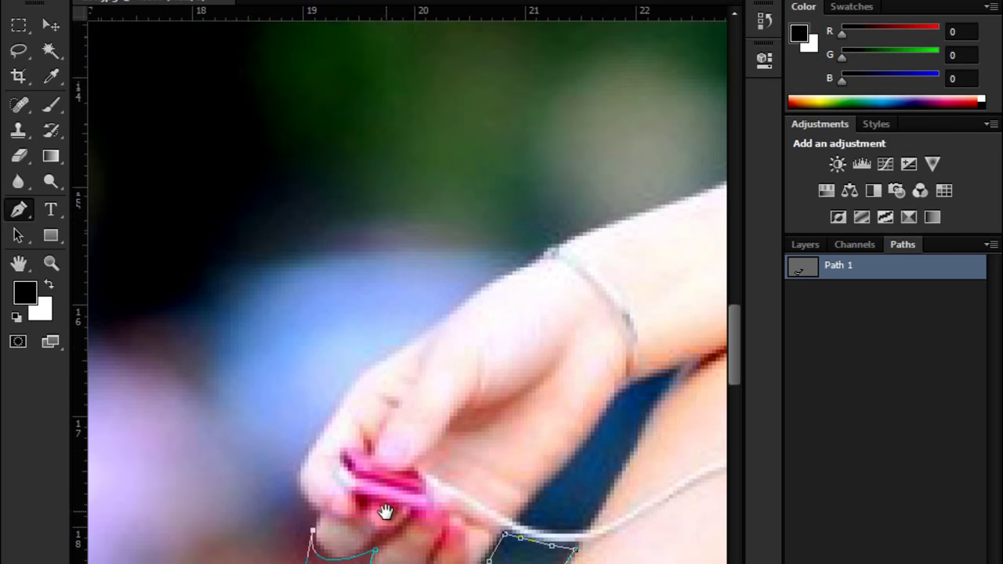
pyautogui.keyDown('alt'); pyautogui.click(312, 533); pyautogui.keyUp('alt')
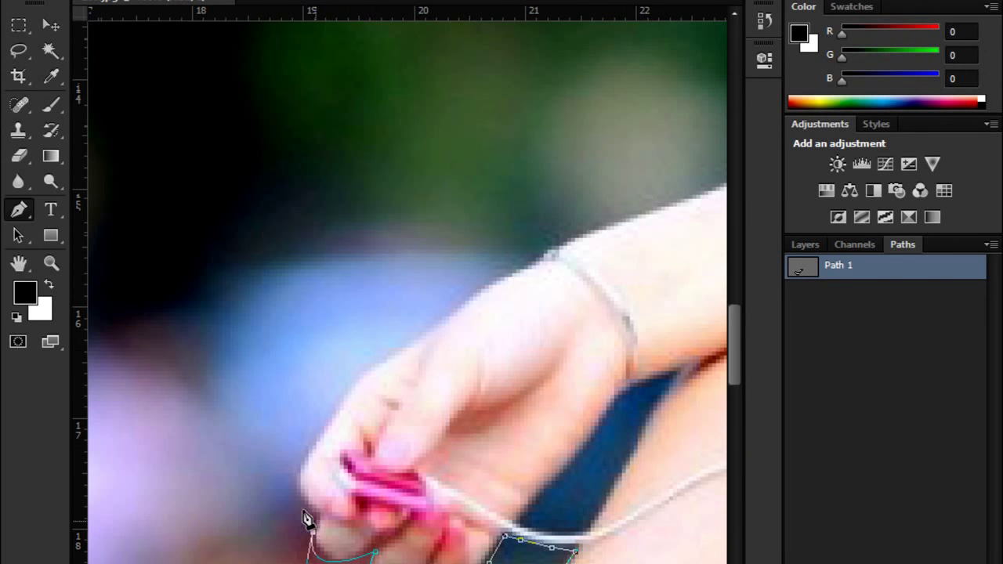
pyautogui.moveTo(297, 493); pyautogui.dragTo(303, 506)
pyautogui.moveTo(395, 352)
pyautogui.mouseDown()
pyautogui.moveTo(457, 357)
pyautogui.moveTo(486, 296)
pyautogui.mouseUp()
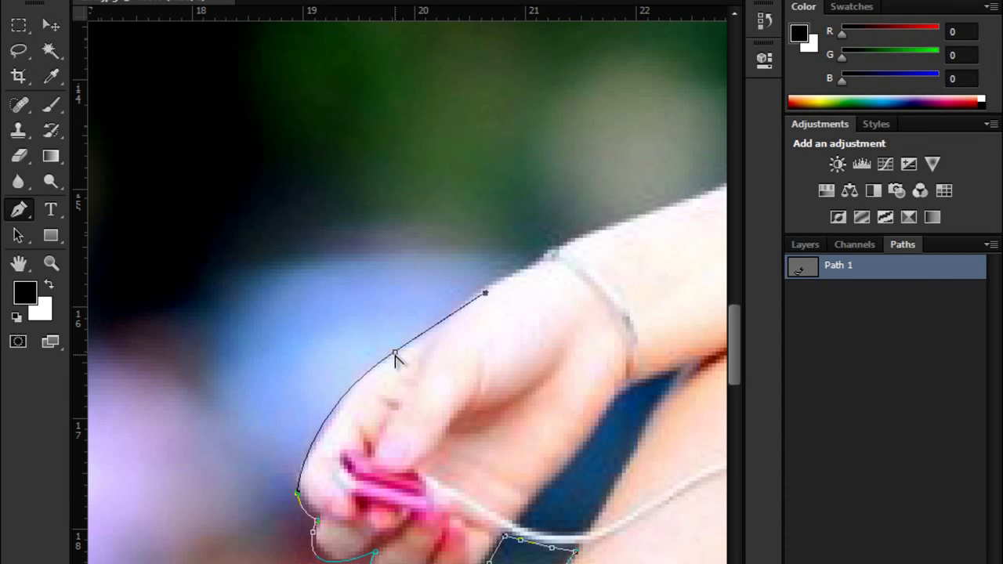
pyautogui.moveTo(395, 352); pyautogui.dragTo(304, 411)
pyautogui.hotkey('ctrl', 'z')
pyautogui.hotkey('ctrl', 'z')
pyautogui.hotkey('ctrl', 'z')
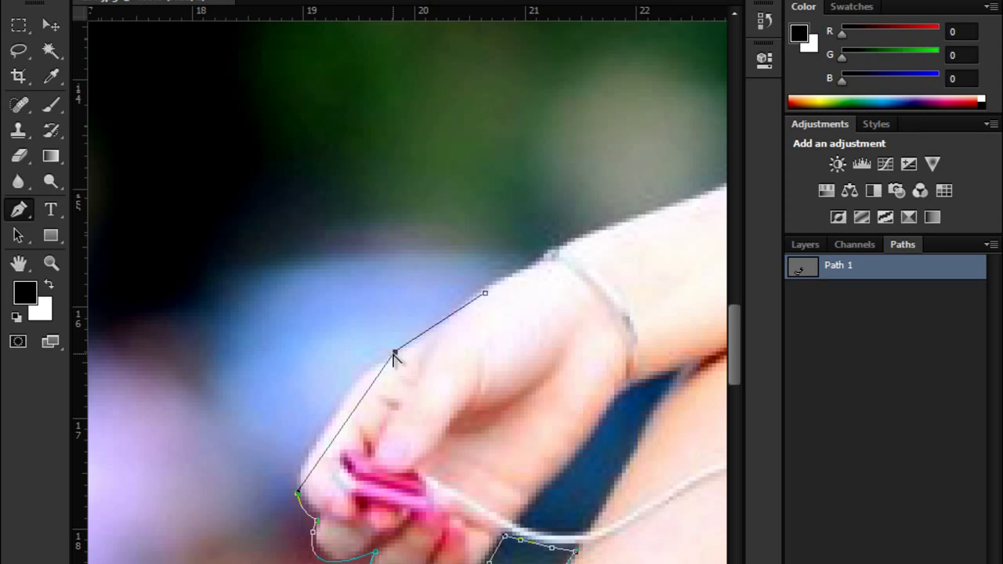
pyautogui.hotkey('ctrl', 'z')
pyautogui.hotkey('ctrl', 'z')
pyautogui.hotkey('ctrl', 'alt', 'z')
pyautogui.hotkey('ctrl', 'alt', 'z')
pyautogui.hotkey('ctrl', 'alt', 'z')
pyautogui.moveTo(329, 419); pyautogui.dragTo(353, 390)
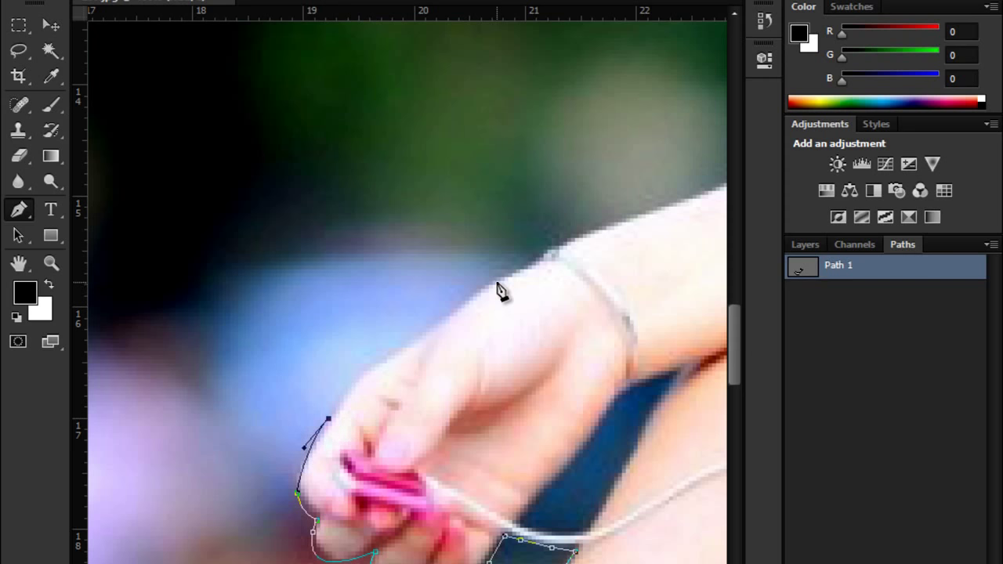
# Add a curved point along the wrist and extend the outline up the wrist's top
pyautogui.moveTo(497, 281)
pyautogui.mouseDown()
pyautogui.moveTo(554, 268)
pyautogui.moveTo(597, 236)
pyautogui.mouseUp()
pyautogui.click(598, 234)
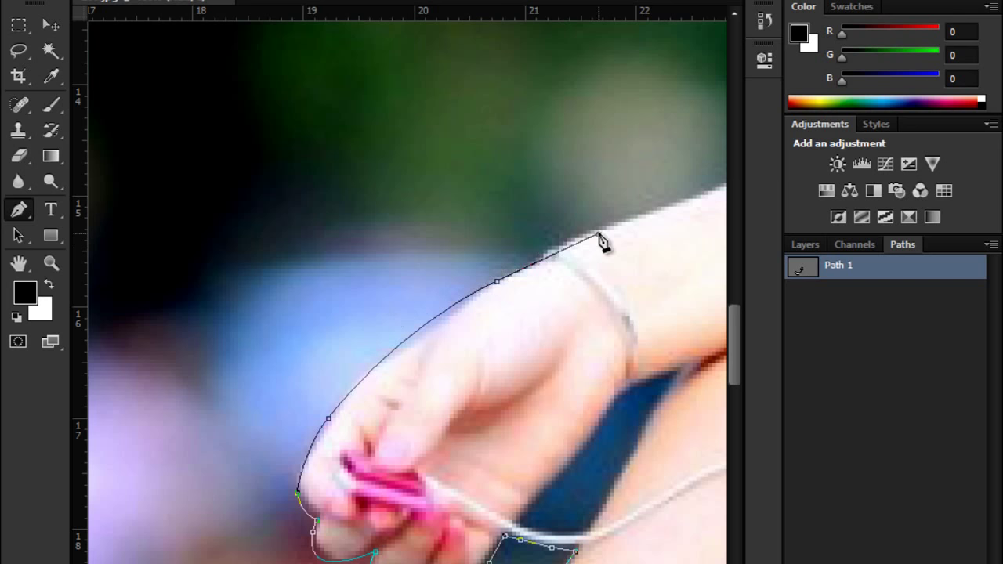
pyautogui.click(500, 287)
pyautogui.hotkey('ctrl', 'z')
pyautogui.click(499, 285)
pyautogui.hotkey('ctrl', 'z')
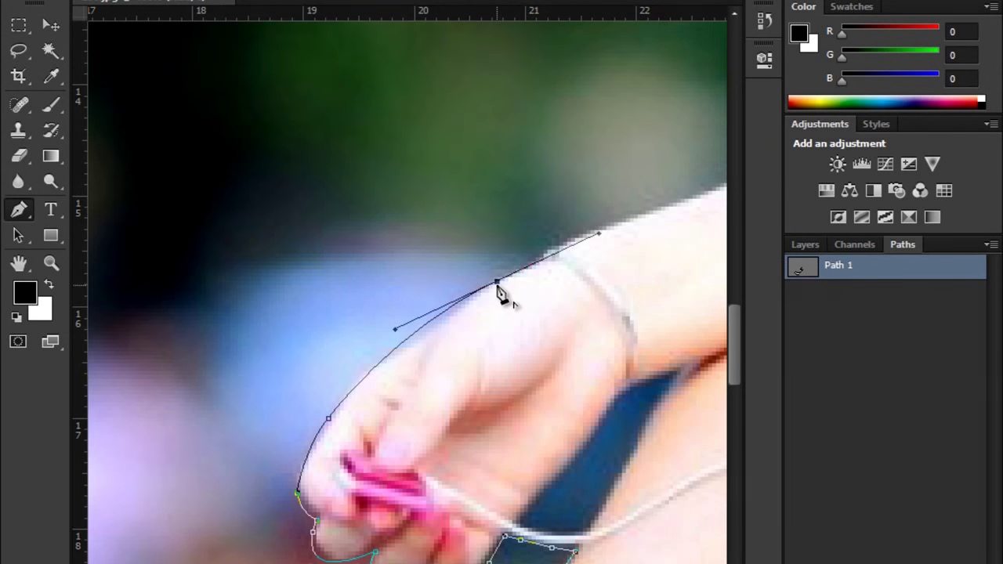
# Place outline points from the wrist up the forearm to the shirt cuff
pyautogui.keyDown('ctrl'); pyautogui.keyDown('alt'); pyautogui.click(538, 298); pyautogui.keyUp('alt'); pyautogui.keyUp('ctrl')
pyautogui.moveTo(541, 286); pyautogui.dragTo(238, 438)
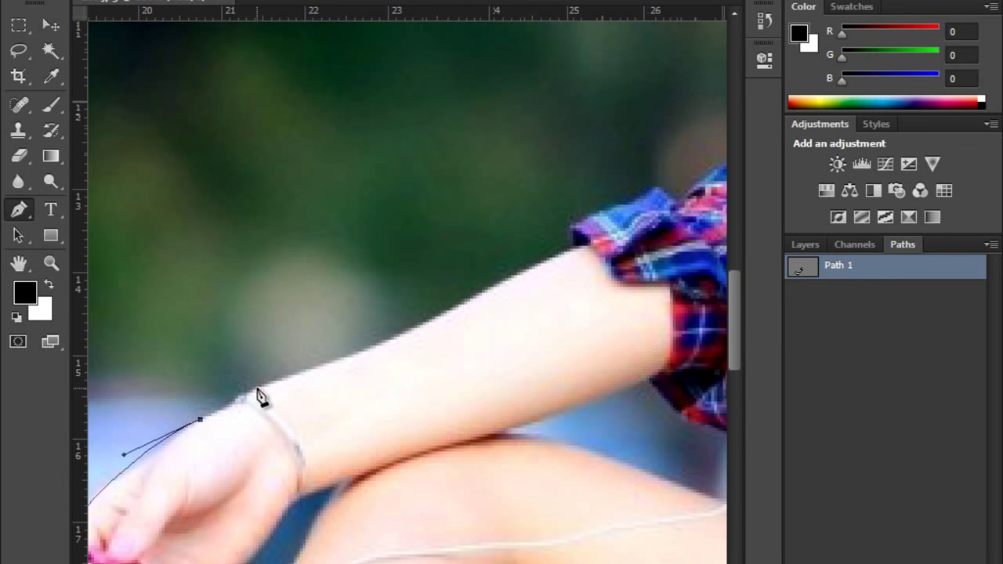
pyautogui.click(256, 388)
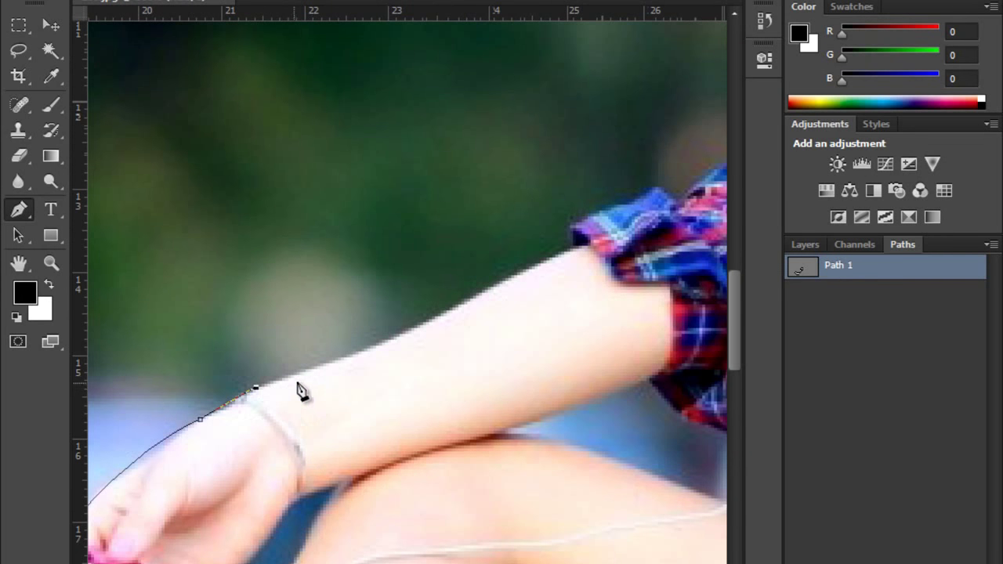
pyautogui.click(341, 358)
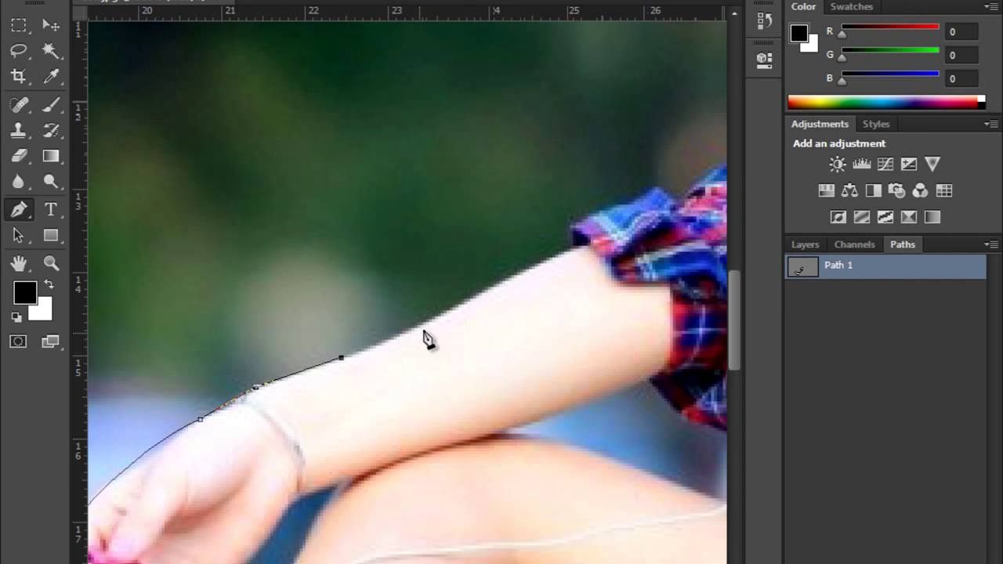
pyautogui.click(474, 297)
pyautogui.click(573, 252)
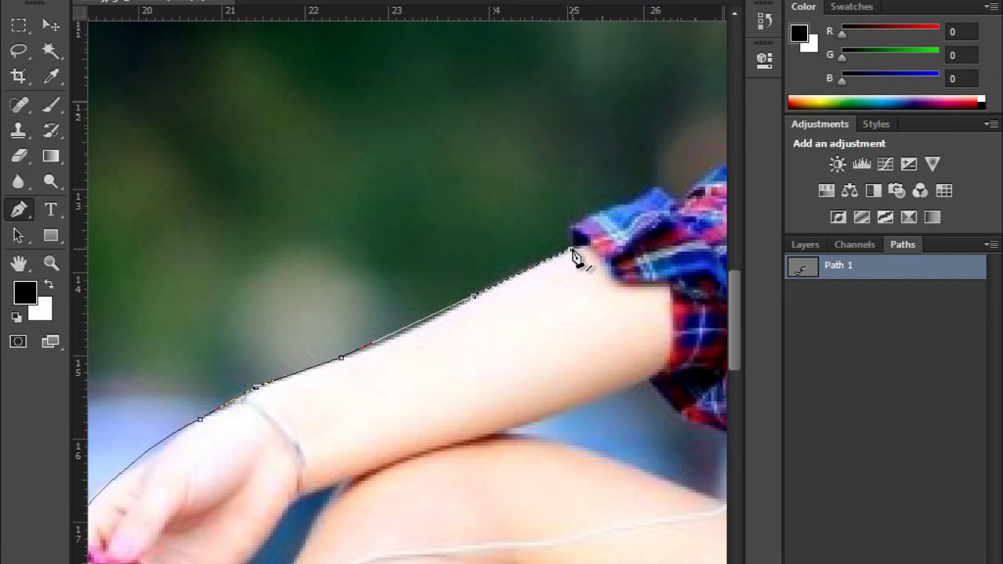
pyautogui.moveTo(574, 259); pyautogui.dragTo(257, 492)
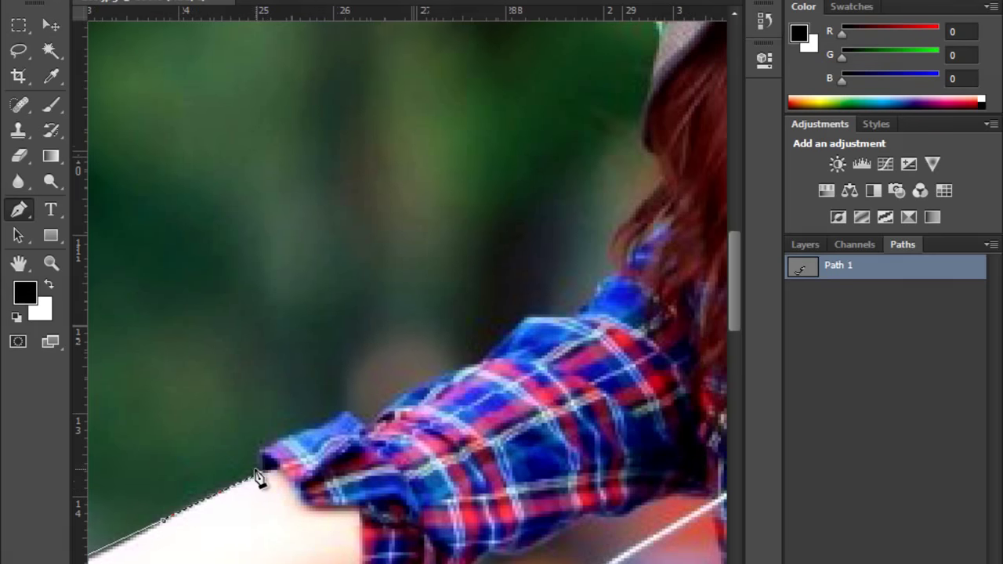
# Trace the cuff edge and the sleeve's upper edge up to the shoulder
pyautogui.click(270, 429)
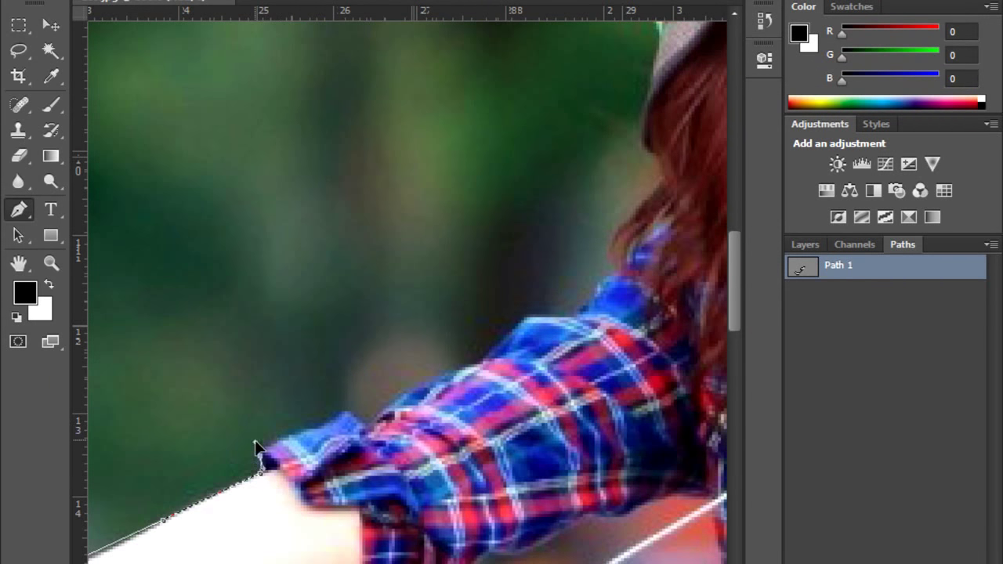
pyautogui.click(263, 462)
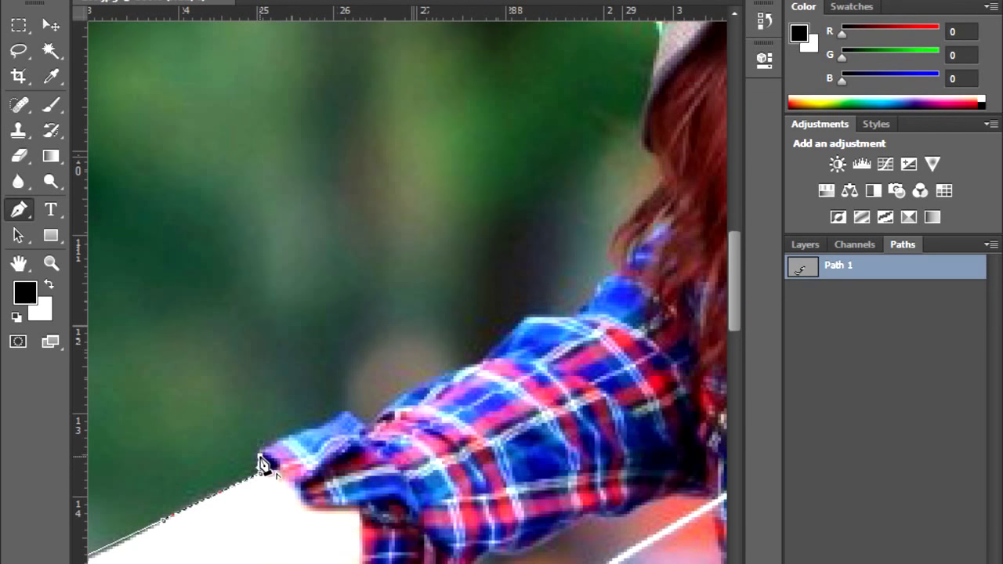
pyautogui.moveTo(310, 430)
pyautogui.mouseDown()
pyautogui.moveTo(341, 437)
pyautogui.moveTo(378, 415)
pyautogui.mouseUp()
pyautogui.click(311, 431)
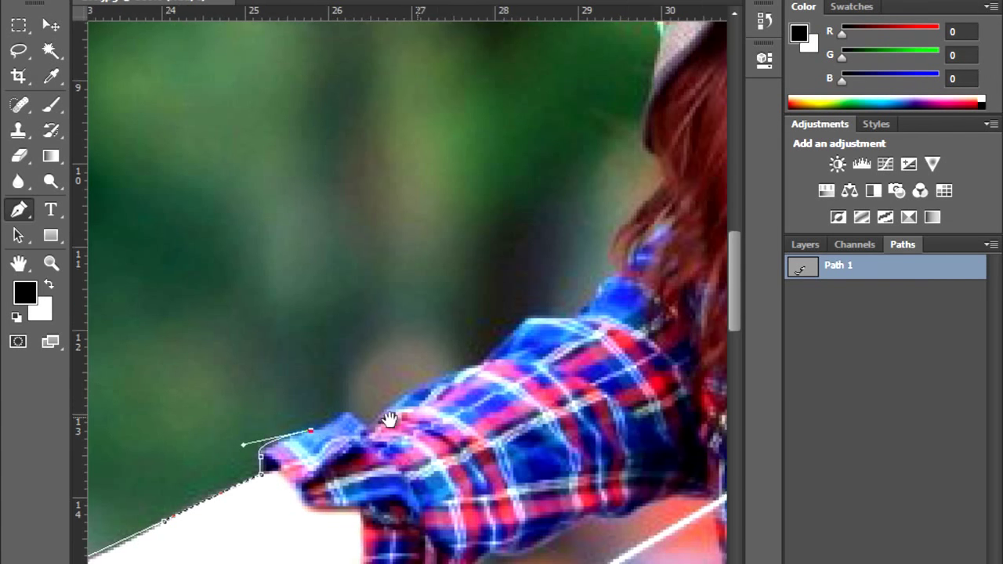
pyautogui.click(340, 415)
pyautogui.click(352, 412)
pyautogui.click(393, 401)
pyautogui.click(426, 386)
pyautogui.click(469, 366)
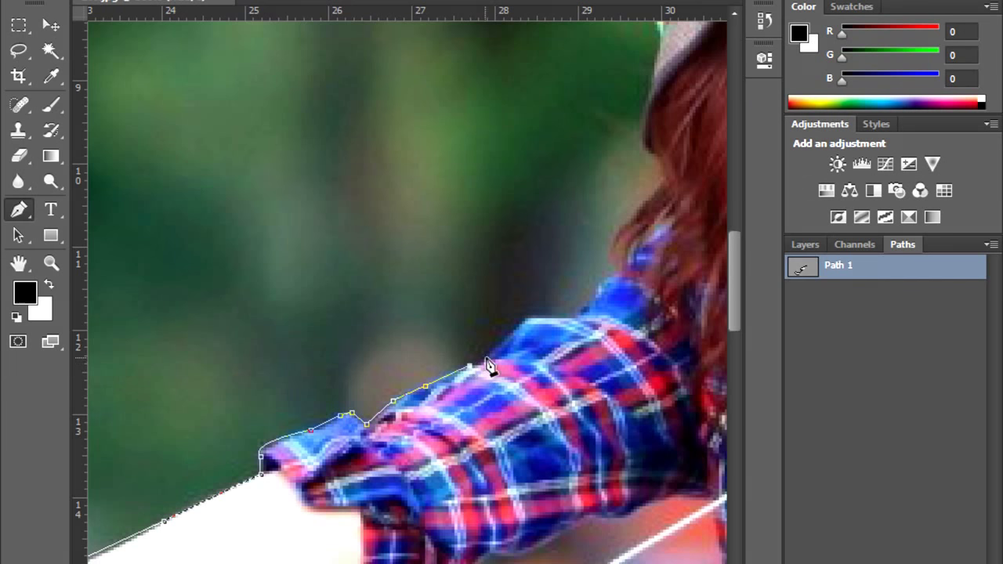
pyautogui.click(496, 348)
pyautogui.click(520, 325)
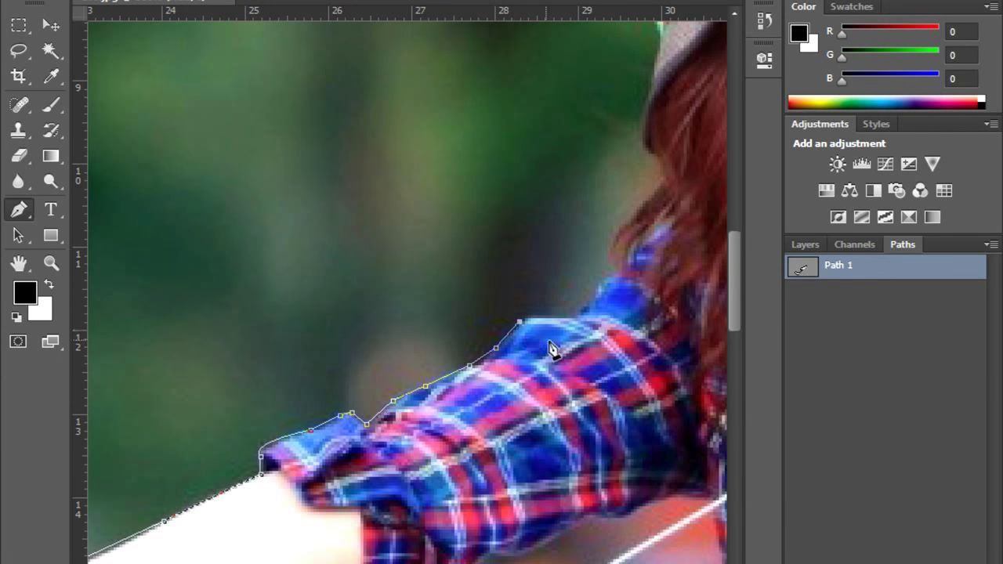
# Continue the outline along the shoulder and up the edge of the hair
pyautogui.moveTo(554, 347); pyautogui.dragTo(287, 478)
pyautogui.click(304, 441)
pyautogui.click(326, 430)
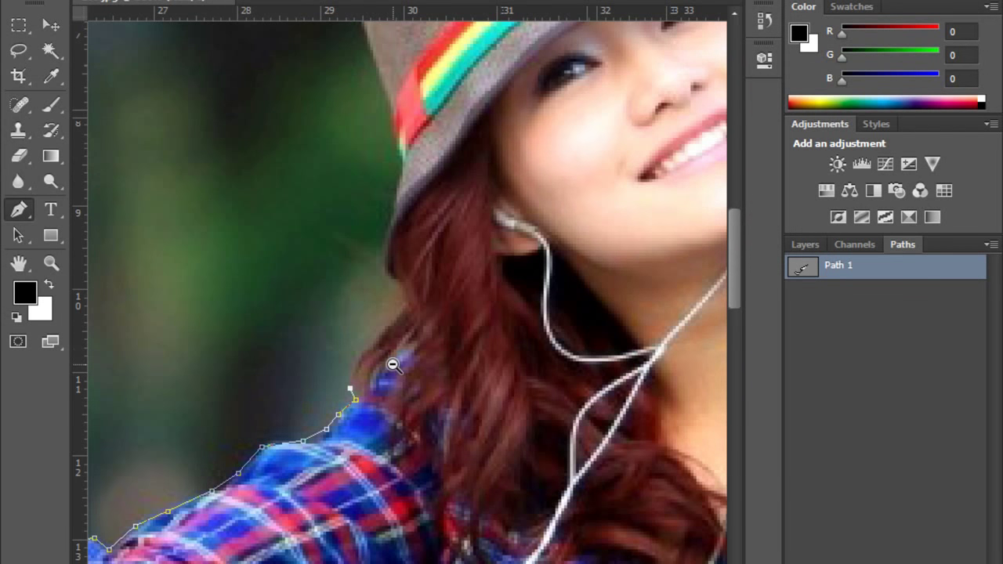
pyautogui.hotkey('ctrl', '-')
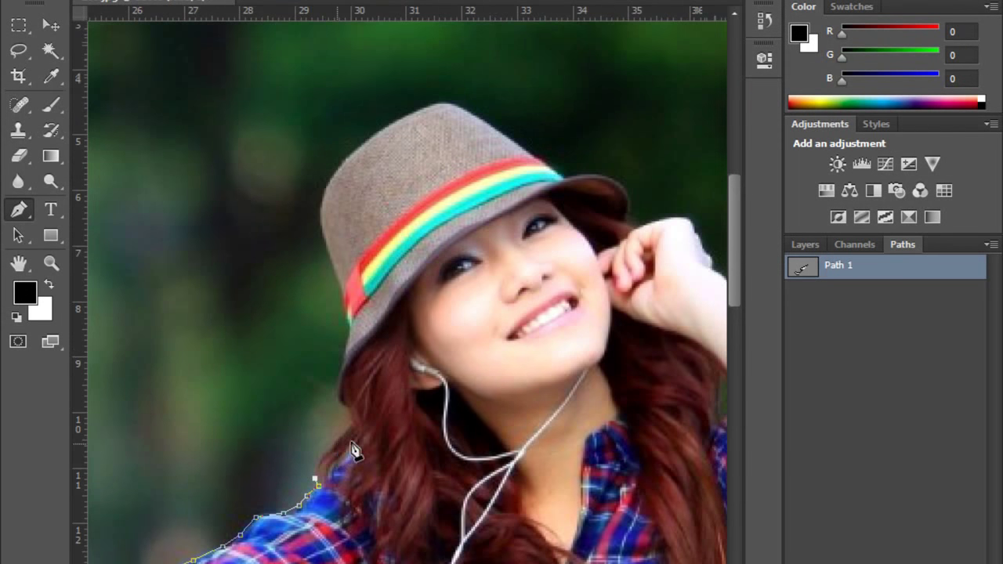
pyautogui.keyDown('alt'); pyautogui.click(340, 443); pyautogui.keyUp('alt')
pyautogui.click(346, 428)
pyautogui.moveTo(349, 417)
pyautogui.mouseDown()
pyautogui.moveTo(365, 416)
pyautogui.moveTo(329, 416)
pyautogui.mouseUp()
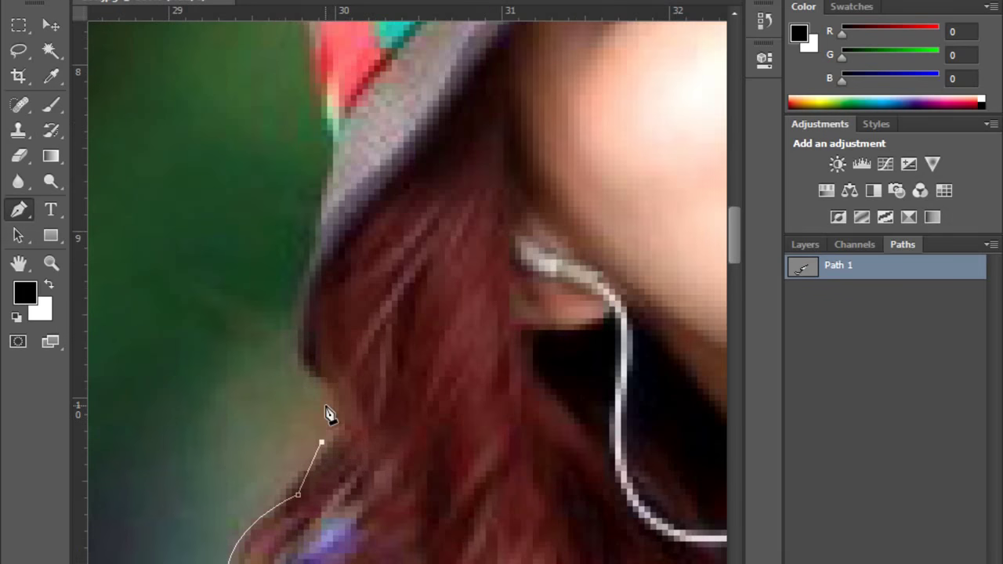
pyautogui.click(327, 407)
pyautogui.click(322, 389)
pyautogui.click(299, 365)
# Add a curved point along the hair edge near the hat, undoing misplaced attempts
pyautogui.moveTo(327, 207); pyautogui.dragTo(348, 205)
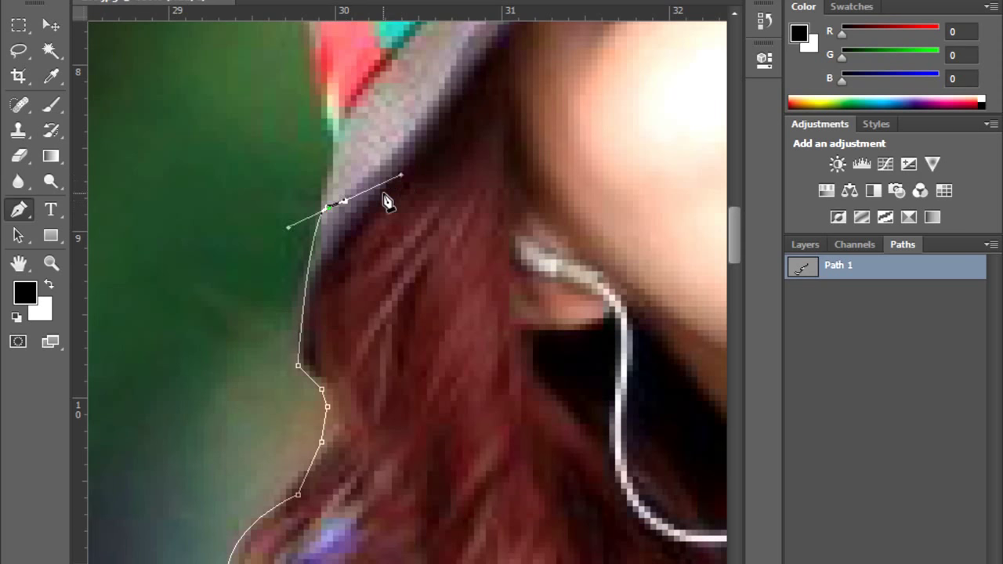
pyautogui.hotkey('ctrl', 'z')
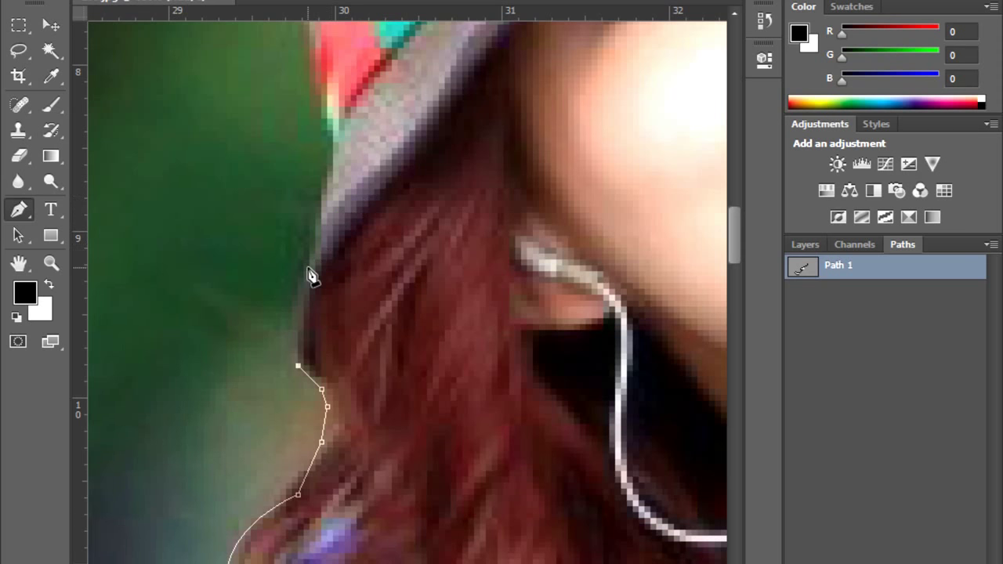
pyautogui.moveTo(305, 267); pyautogui.dragTo(362, 220)
pyautogui.hotkey('ctrl', 'z')
pyautogui.moveTo(310, 278); pyautogui.dragTo(333, 248)
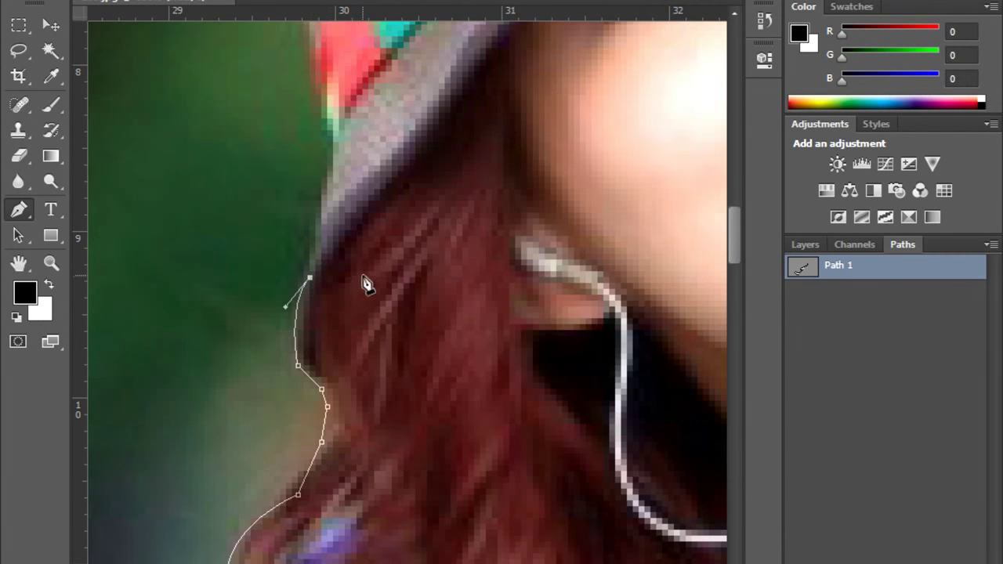
# Place outline points up the hat brim and along the hat's side
pyautogui.moveTo(366, 280); pyautogui.dragTo(394, 480)
pyautogui.click(363, 351)
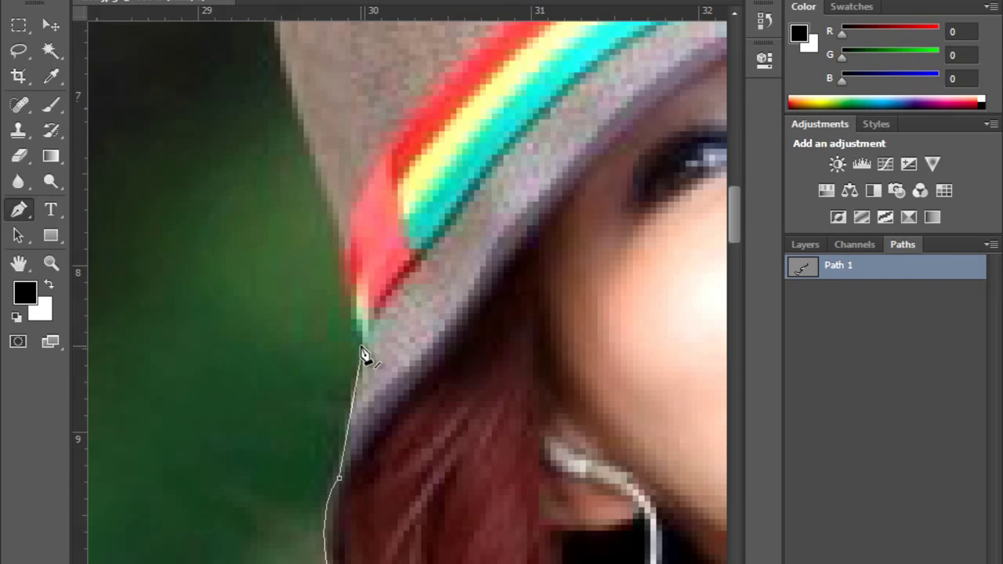
pyautogui.moveTo(342, 304); pyautogui.dragTo(374, 494)
pyautogui.click(379, 486)
pyautogui.click(367, 428)
pyautogui.click(343, 352)
pyautogui.click(326, 286)
pyautogui.click(307, 246)
# Trace the hat edge and across the top of the hat, removing a misplaced point
pyautogui.moveTo(400, 188); pyautogui.dragTo(340, 415)
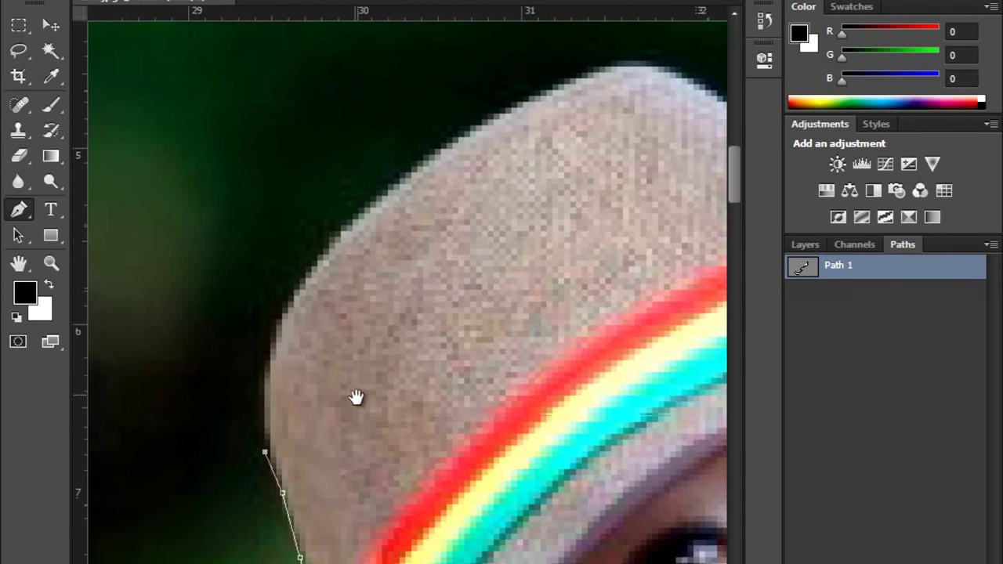
pyautogui.moveTo(274, 324); pyautogui.dragTo(309, 286)
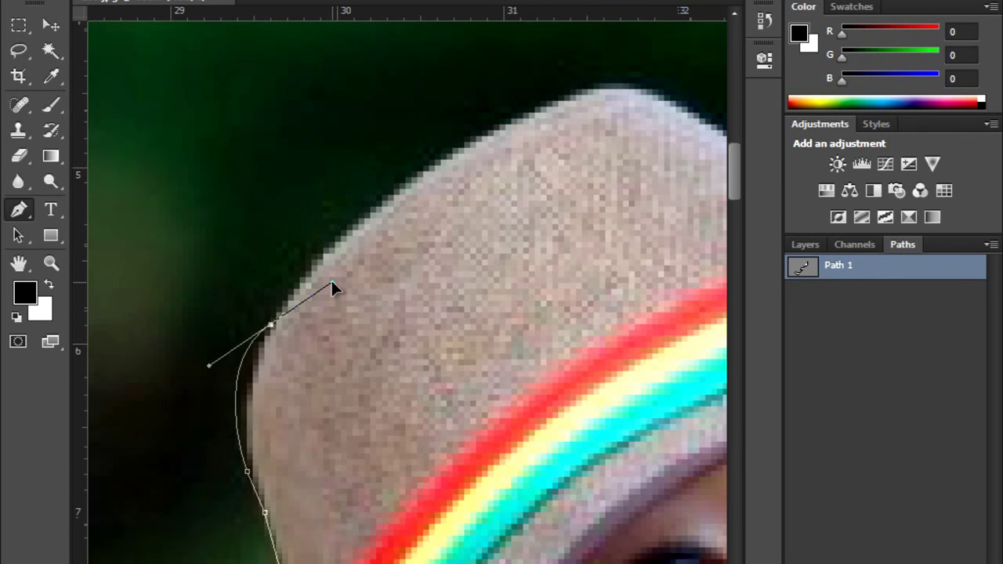
pyautogui.keyDown('alt'); pyautogui.click(275, 324); pyautogui.keyUp('alt')
pyautogui.moveTo(501, 314); pyautogui.dragTo(389, 404)
pyautogui.click(359, 237)
pyautogui.hotkey('ctrl', 'alt', 'z')
pyautogui.hotkey('ctrl', 'alt', 'z')
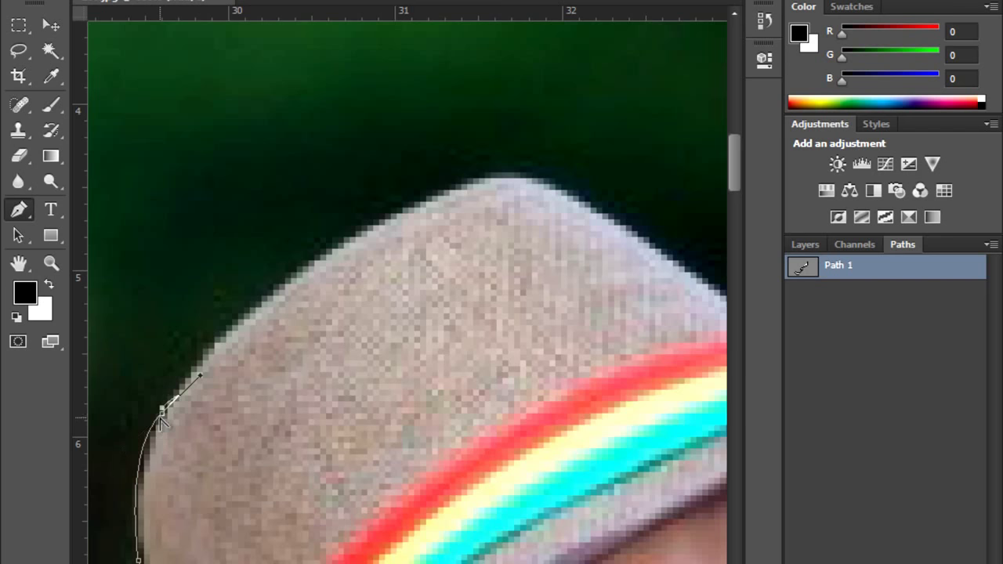
pyautogui.click(162, 415)
pyautogui.click(226, 333)
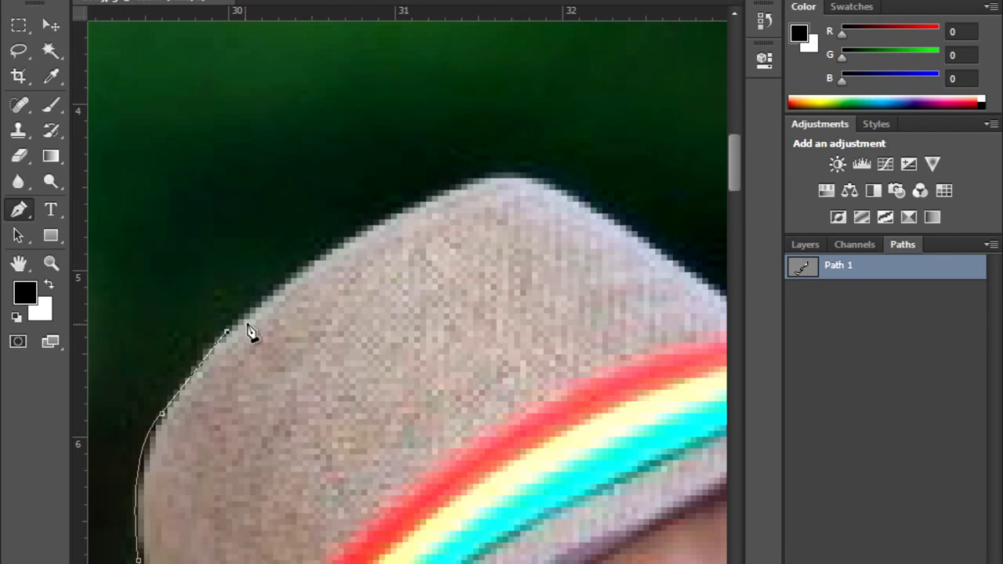
pyautogui.click(364, 235)
pyautogui.click(456, 190)
# Outline the hat's apex and down its right edge, then zoom out to the whole photo
pyautogui.moveTo(527, 252); pyautogui.dragTo(358, 290)
pyautogui.click(361, 250)
pyautogui.click(430, 274)
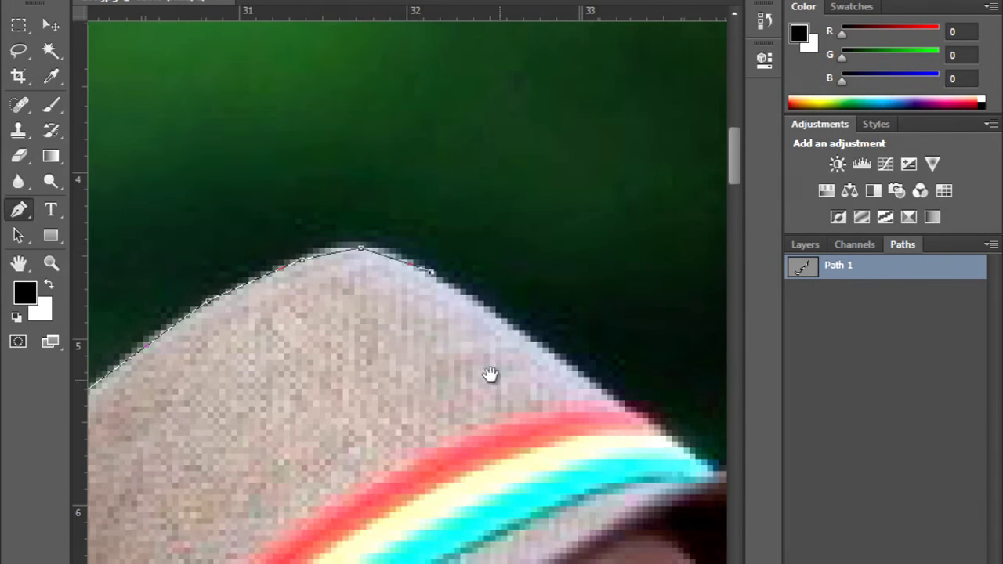
pyautogui.moveTo(502, 383); pyautogui.dragTo(411, 332)
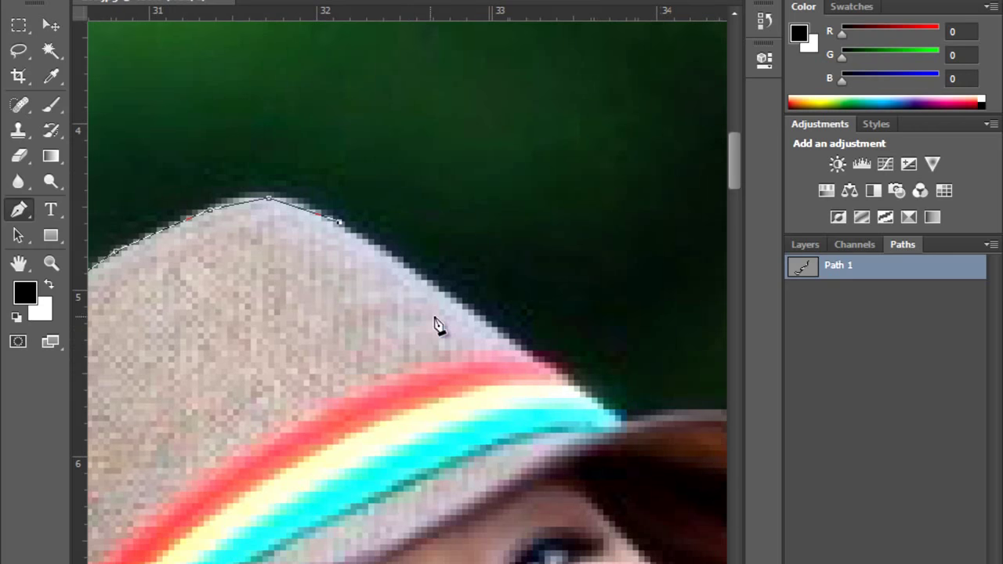
pyautogui.click(545, 357)
pyautogui.click(598, 391)
pyautogui.click(625, 416)
pyautogui.keyDown('alt'); pyautogui.click(622, 427); pyautogui.keyUp('alt')
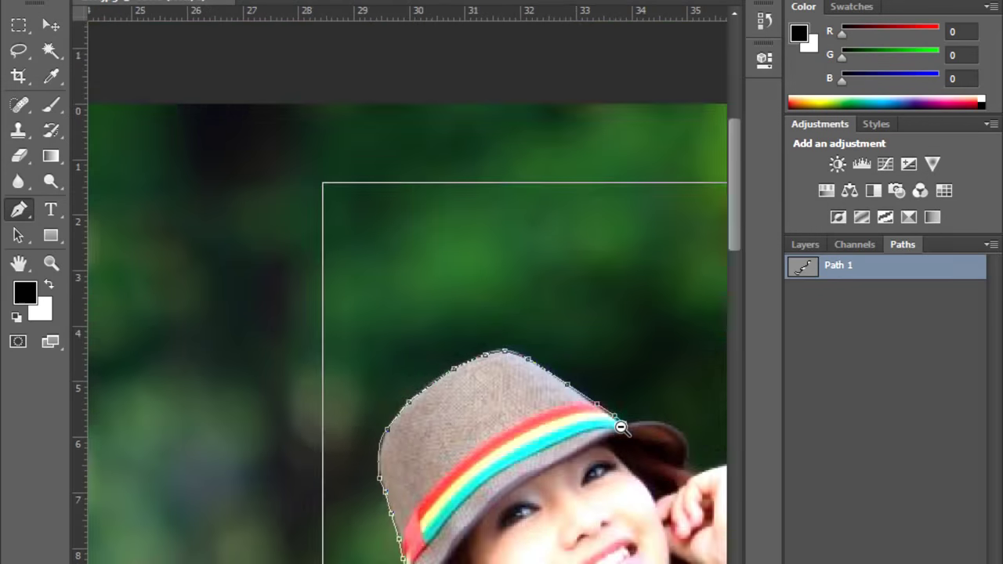
# Zoom in closely on the hat brim beside the girl's face and hand
pyautogui.keyDown('alt'); pyautogui.click(621, 439); pyautogui.keyUp('alt')
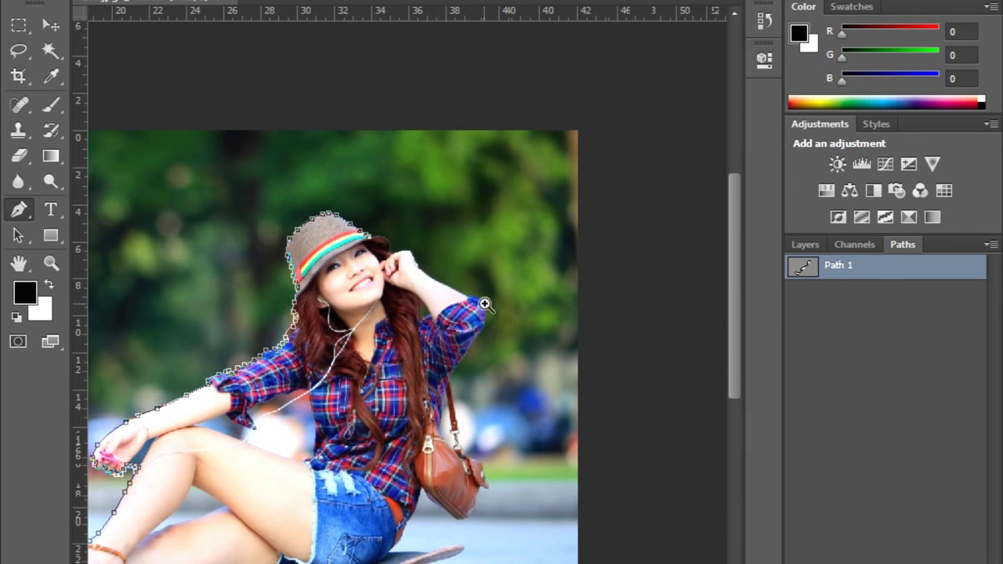
pyautogui.click(395, 244)
pyautogui.click(361, 232)
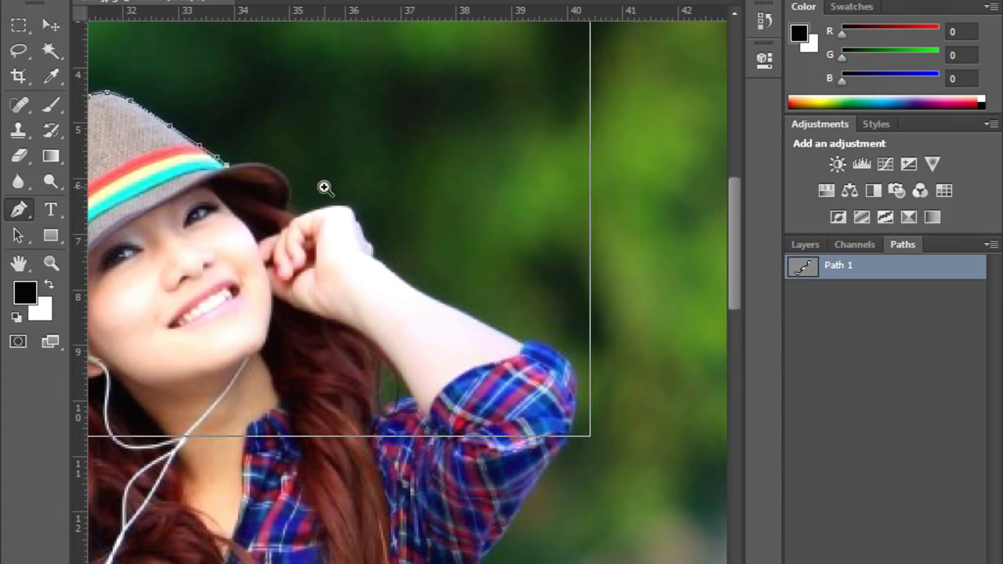
pyautogui.click(328, 188)
pyautogui.moveTo(267, 207); pyautogui.dragTo(582, 504)
pyautogui.moveTo(238, 209); pyautogui.dragTo(493, 444)
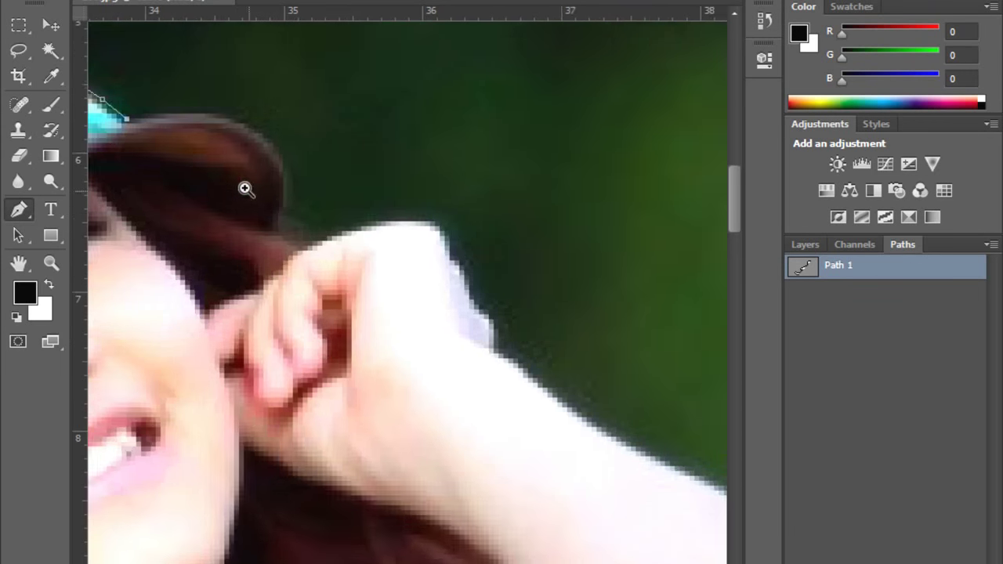
pyautogui.scroll(1, 427, 337)
# Trace Path 1 along the hat brim and down the hair edge to the hand
pyautogui.click(390, 298)
pyautogui.click(443, 317)
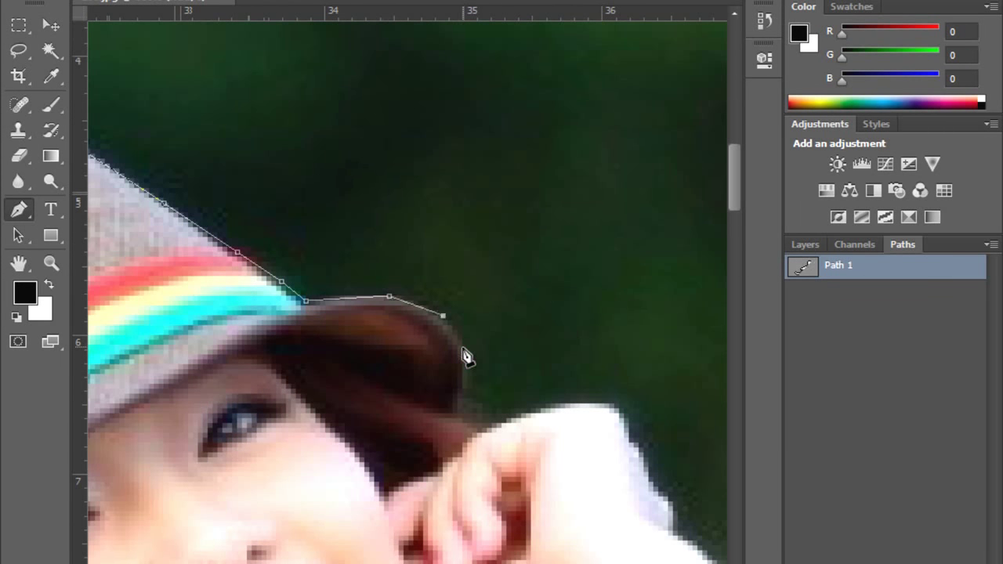
pyautogui.click(468, 346)
pyautogui.scroll(-3, 451, 305)
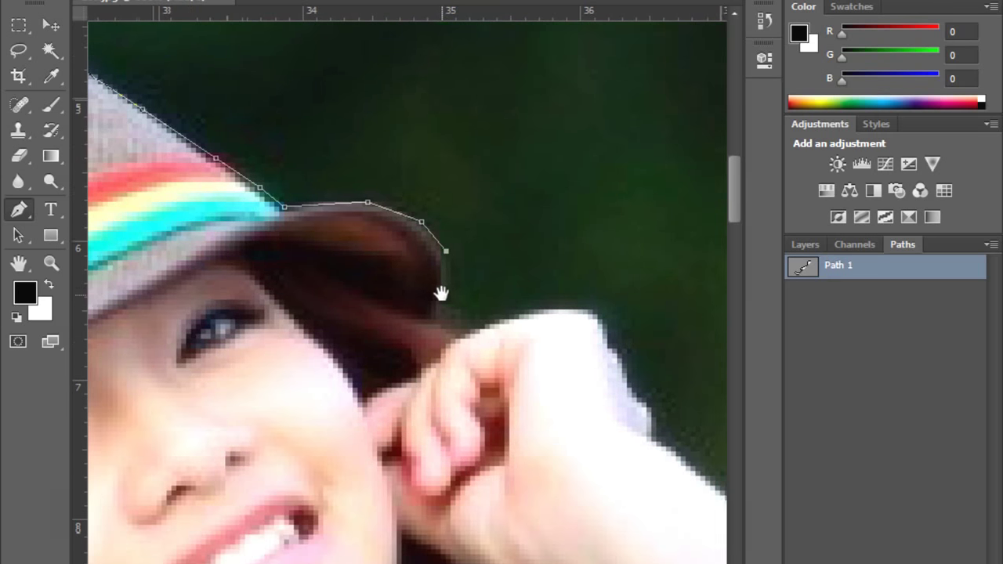
pyautogui.click(440, 285)
pyautogui.click(440, 309)
# Add anchors along the top of the hand and down its outer edge
pyautogui.click(465, 314)
pyautogui.click(490, 314)
pyautogui.click(518, 305)
pyautogui.click(558, 305)
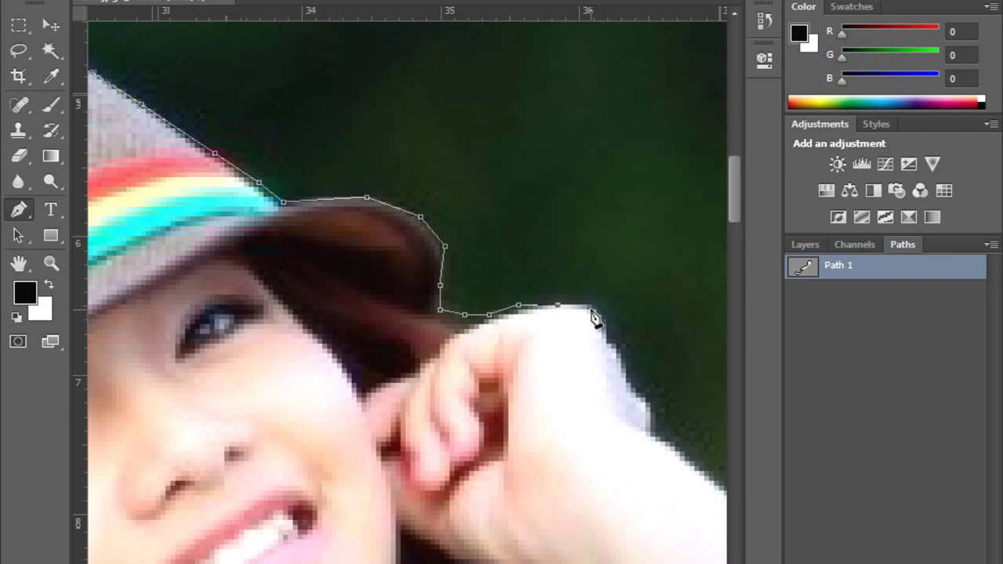
pyautogui.click(605, 328)
pyautogui.click(630, 374)
# Continue anchors along the hand, wrist and arm edge up to the sleeve
pyautogui.moveTo(643, 410)
pyautogui.mouseDown()
pyautogui.moveTo(589, 385)
pyautogui.moveTo(509, 290)
pyautogui.mouseUp()
pyautogui.click(507, 289)
pyautogui.click(517, 319)
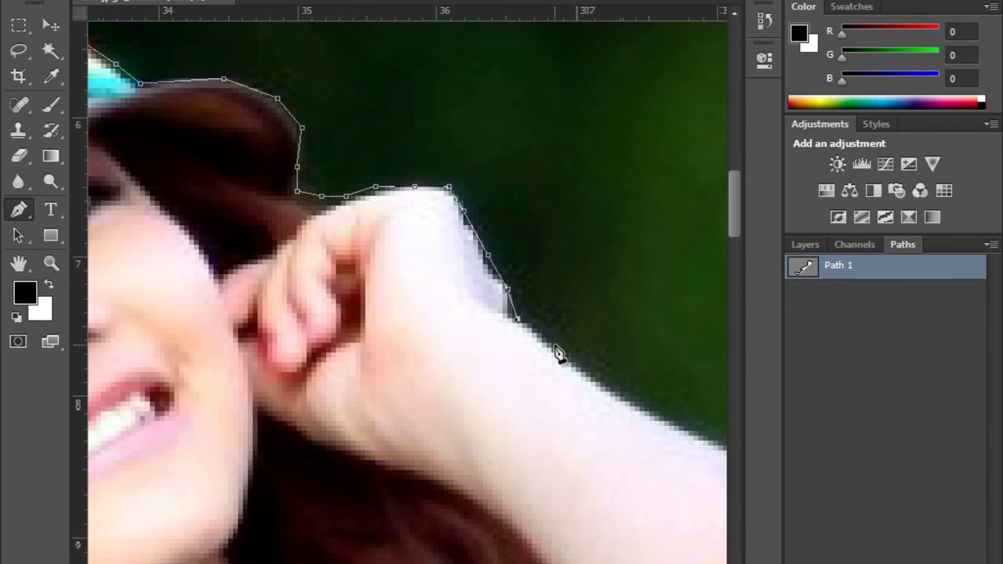
pyautogui.click(556, 343)
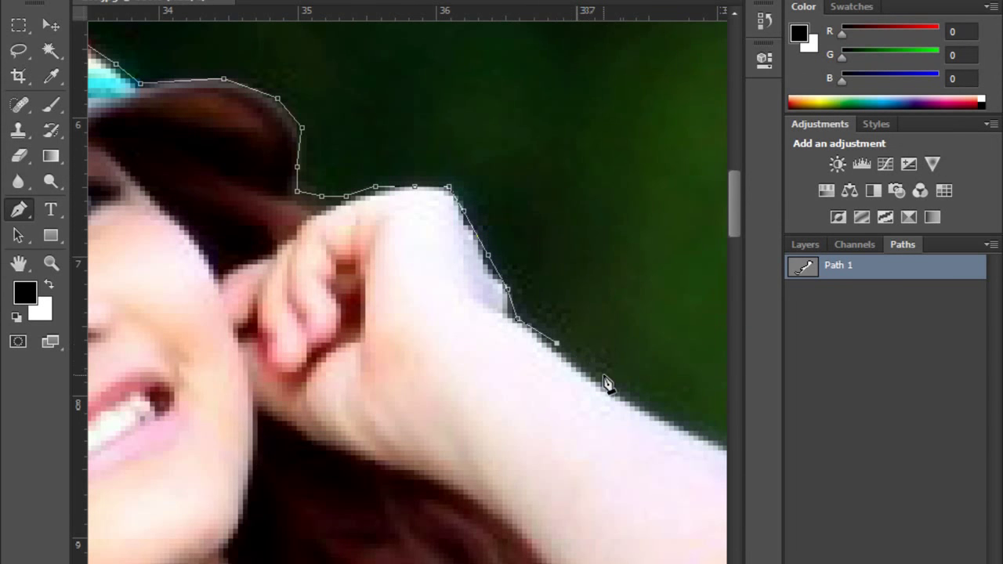
pyautogui.click(649, 407)
pyautogui.moveTo(665, 455); pyautogui.dragTo(365, 291)
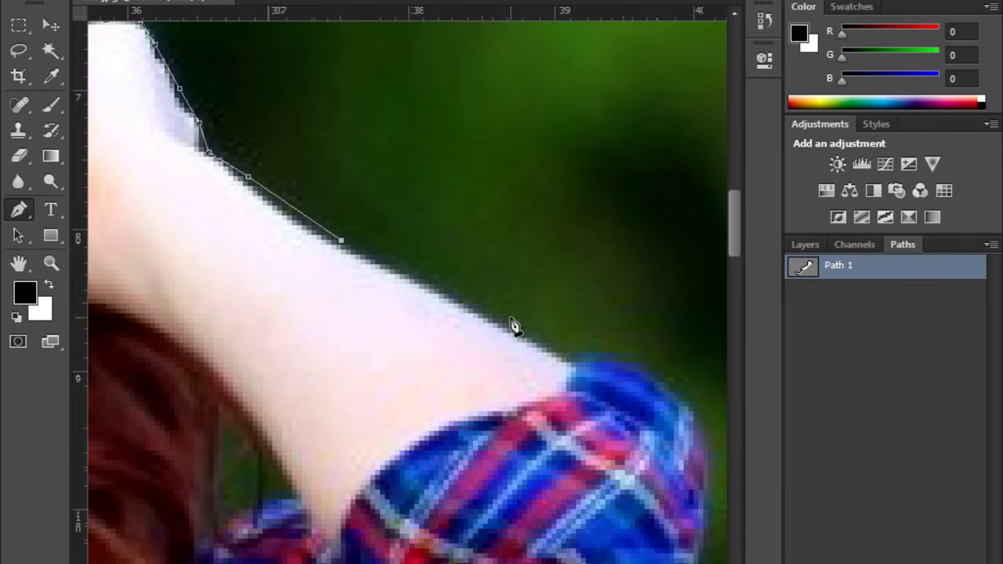
pyautogui.click(567, 362)
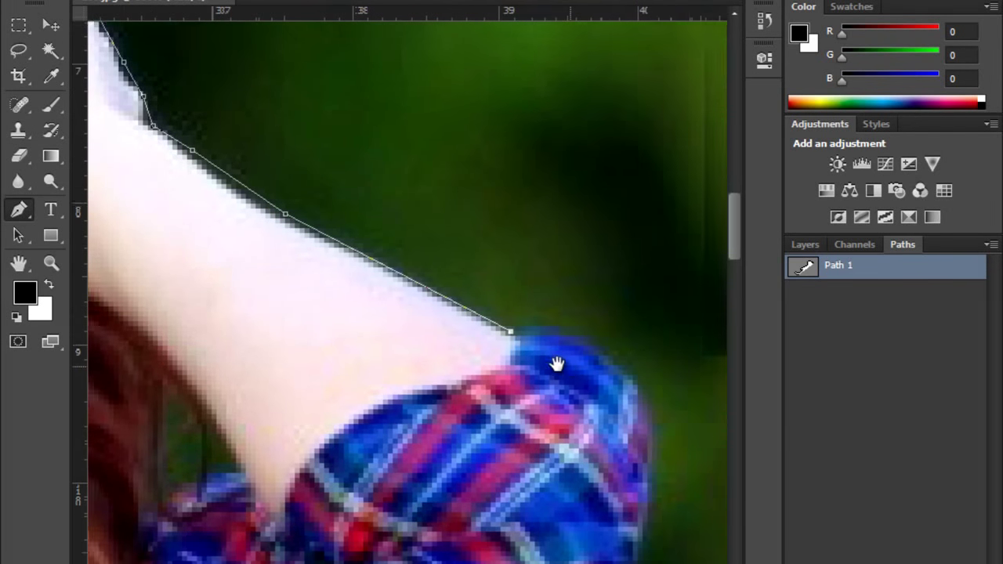
# Curve the path over the sleeve's shoulder and finish with a corner anchor
pyautogui.moveTo(556, 358); pyautogui.dragTo(337, 257)
pyautogui.moveTo(485, 359); pyautogui.dragTo(471, 392)
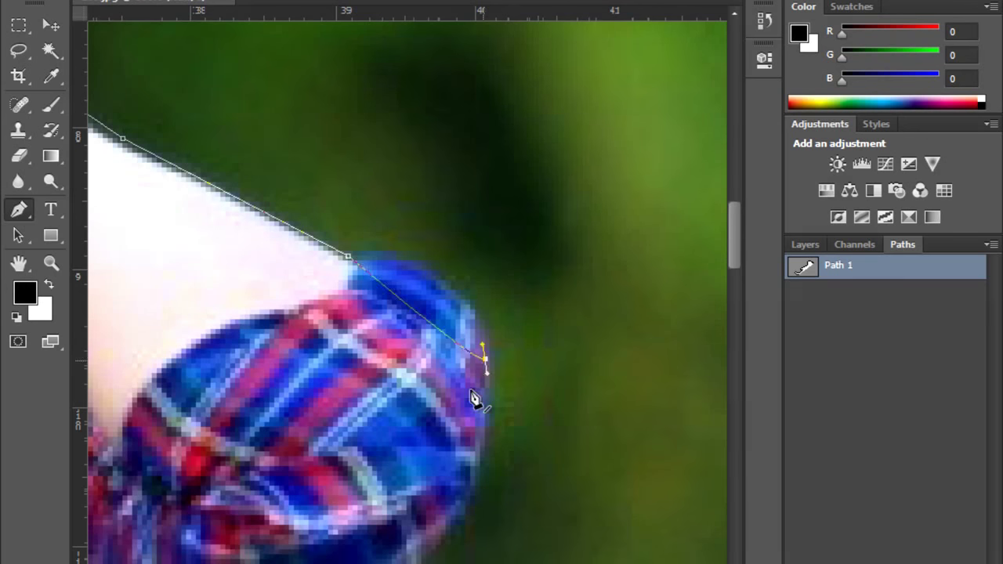
pyautogui.hotkey('ctrl', 'z')
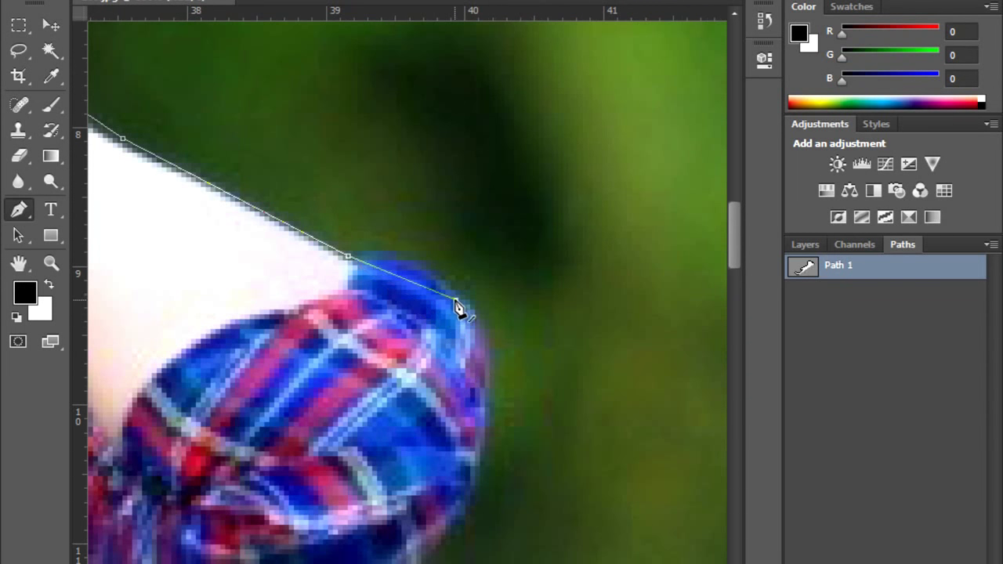
pyautogui.moveTo(416, 267); pyautogui.dragTo(425, 292)
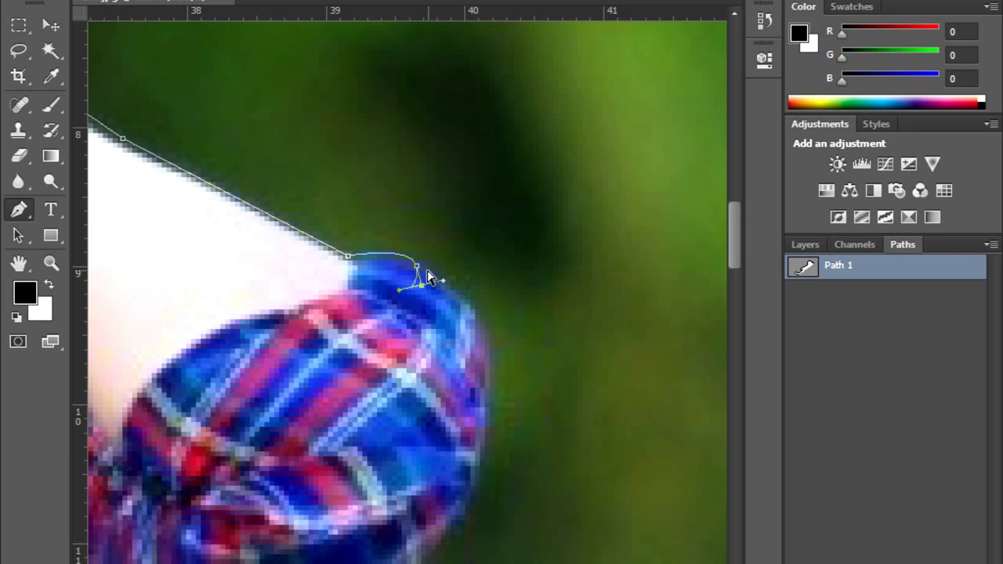
pyautogui.moveTo(421, 270); pyautogui.dragTo(445, 296)
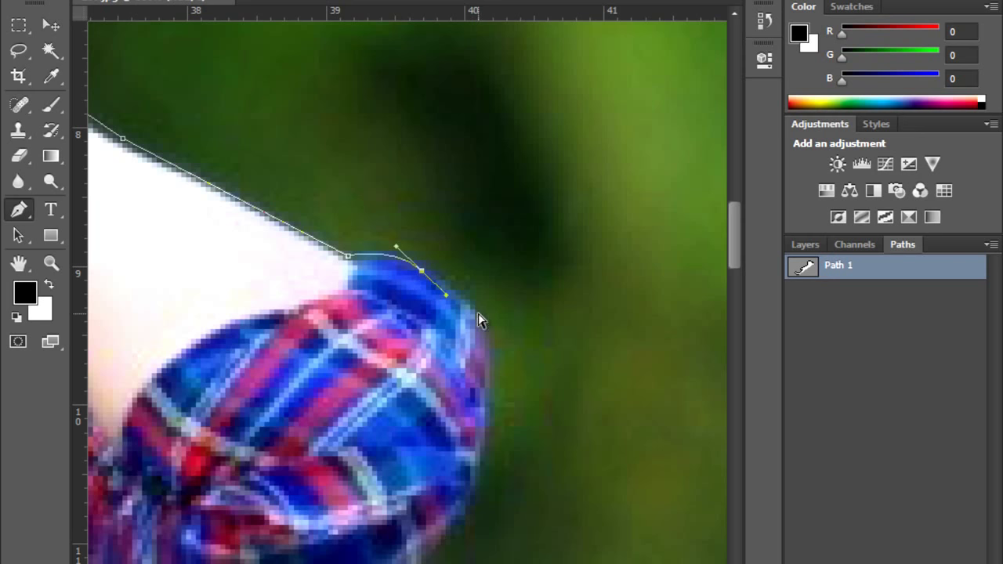
pyautogui.keyDown('alt'); pyautogui.click(421, 271); pyautogui.keyUp('alt')
pyautogui.click(480, 319)
# Trace anchors down the sleeve's outer edge, redoing misplaced points, to where it narrows
pyautogui.moveTo(489, 431); pyautogui.dragTo(565, 164)
pyautogui.moveTo(540, 224); pyautogui.dragTo(512, 261)
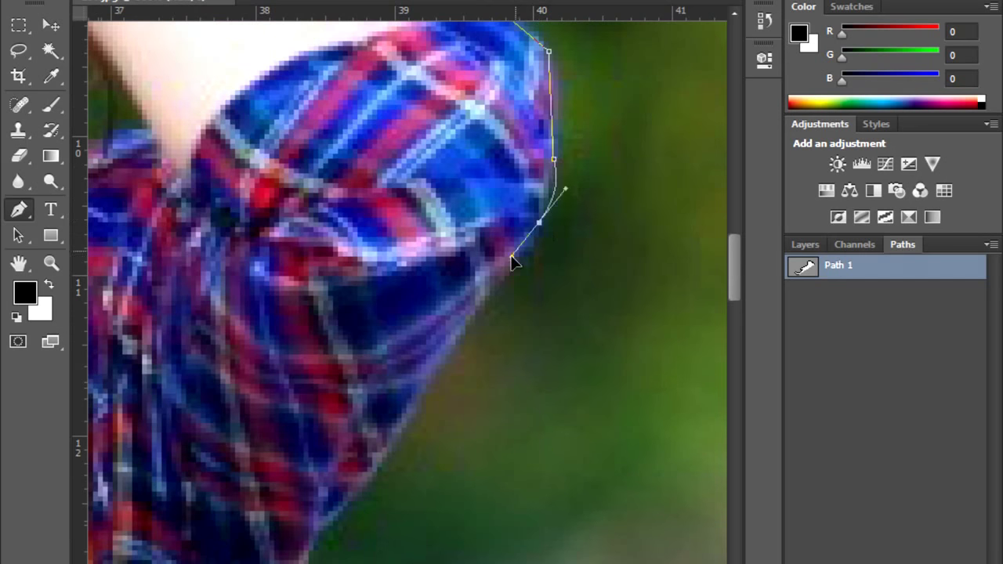
pyautogui.hotkey('ctrl', 'alt', 'z')
pyautogui.hotkey('ctrl', 'alt', 'z')
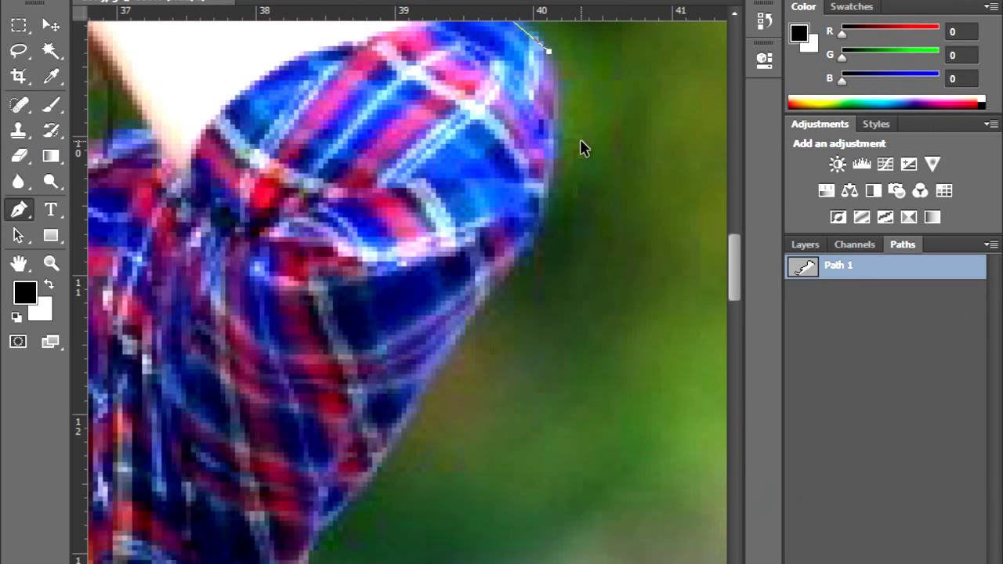
pyautogui.click(558, 144)
pyautogui.click(548, 217)
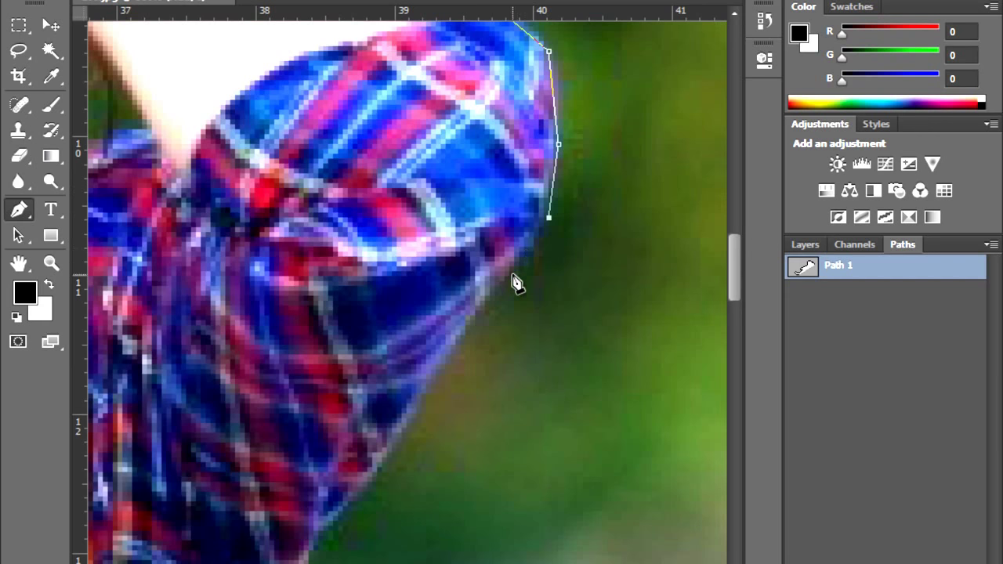
pyautogui.click(504, 286)
pyautogui.moveTo(465, 363); pyautogui.dragTo(553, 110)
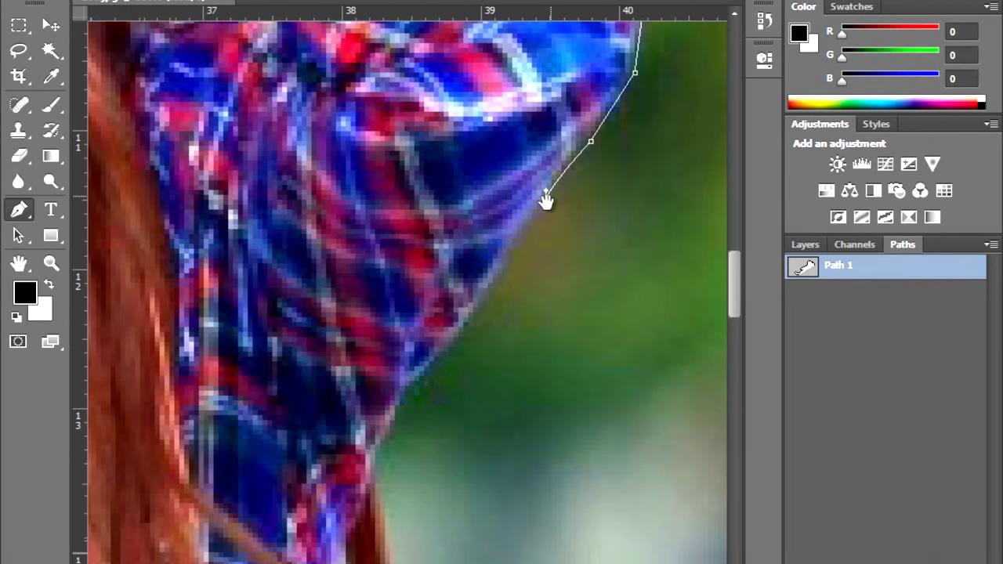
# Run the path along the sleeve's lower edge and curve it down onto the bag strap
pyautogui.click(494, 179)
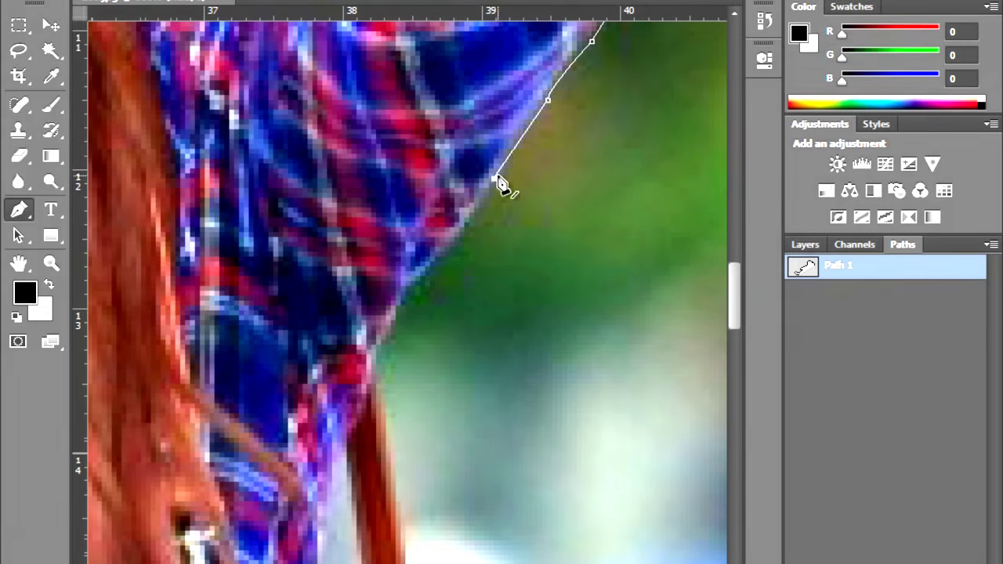
pyautogui.click(416, 277)
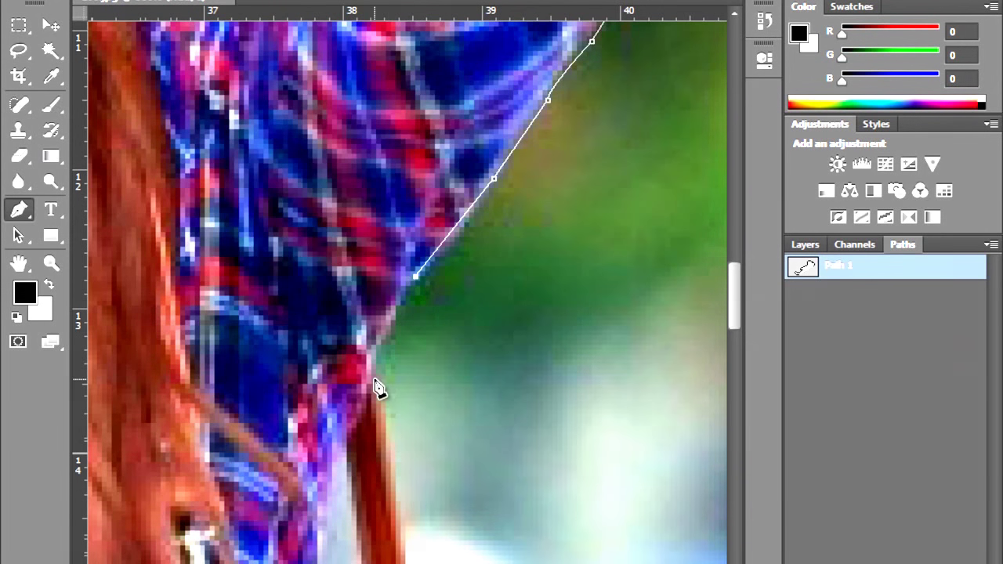
pyautogui.moveTo(376, 380); pyautogui.dragTo(397, 418)
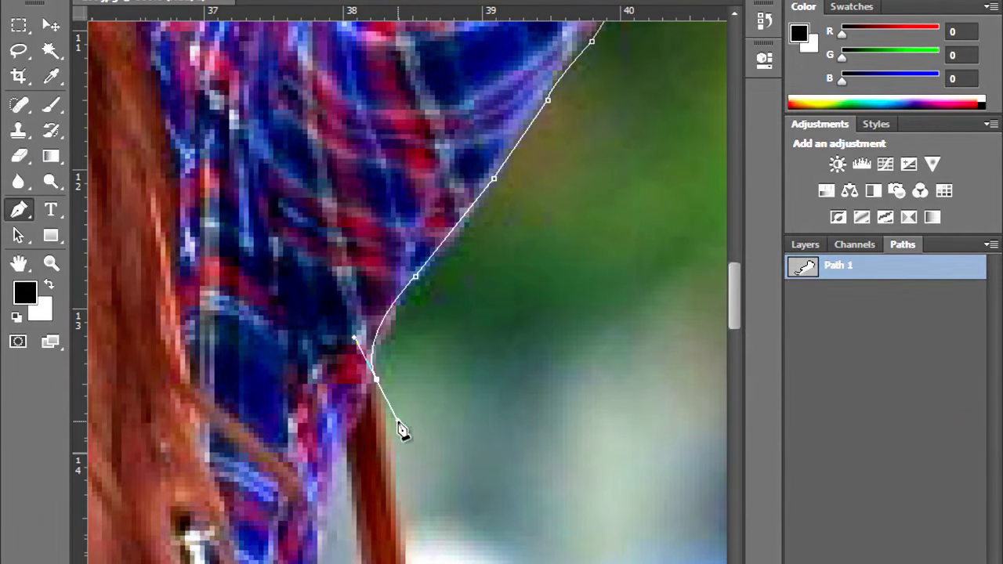
pyautogui.keyDown('alt'); pyautogui.click(376, 379); pyautogui.keyUp('alt')
pyautogui.moveTo(439, 430); pyautogui.dragTo(461, 241)
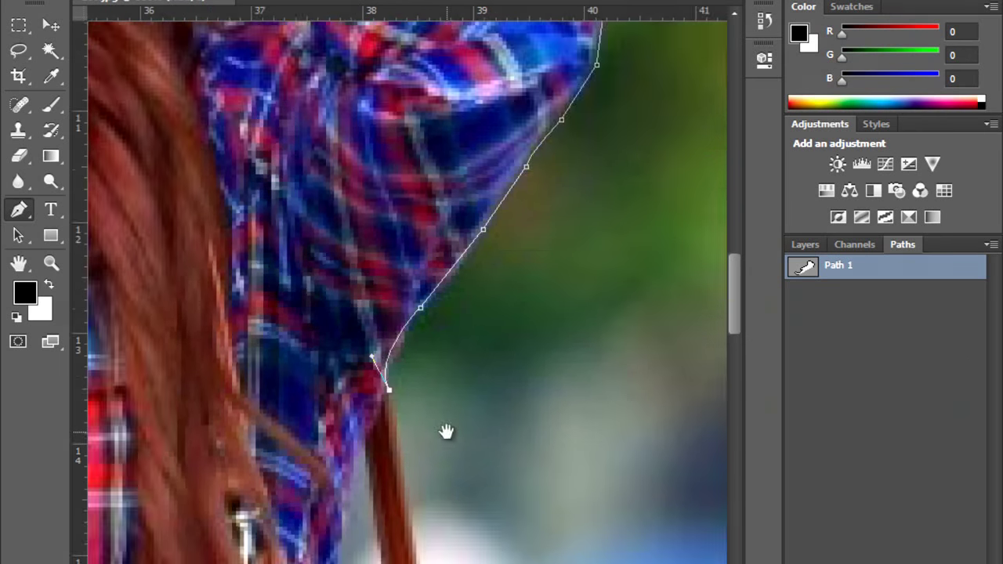
pyautogui.click(436, 376)
# Add anchors further down the brown bag strap to its end
pyautogui.click(450, 440)
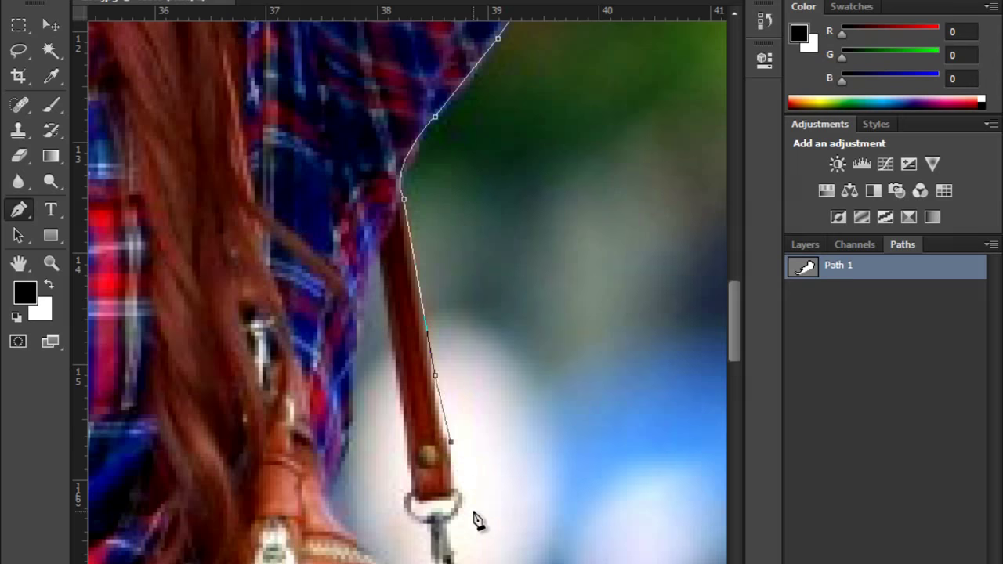
pyautogui.scroll(-1, 470, 517)
pyautogui.moveTo(470, 518); pyautogui.dragTo(436, 309)
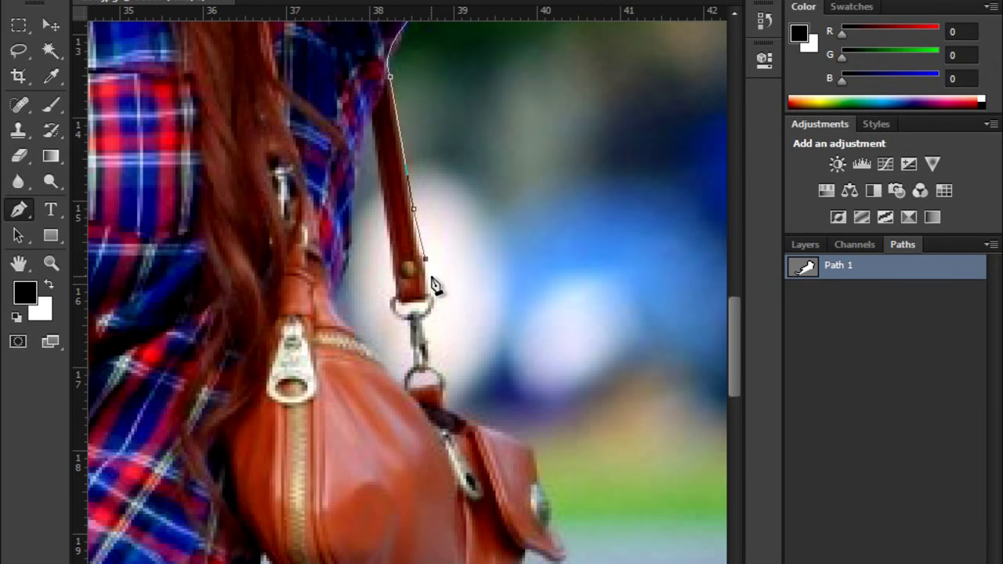
pyautogui.click(425, 277)
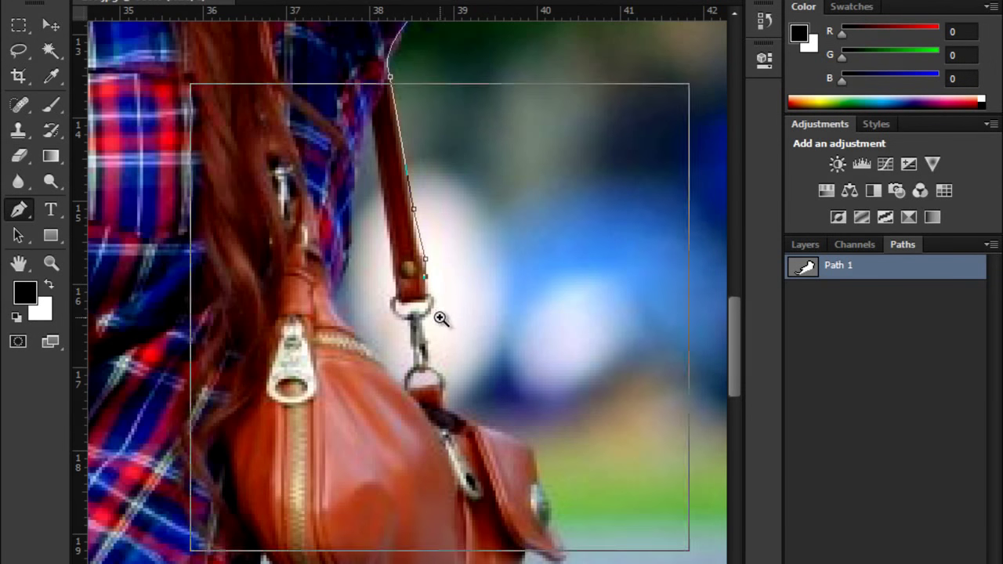
# Zoom in and trace around the strap's metal clip, cornering at its lower ring
pyautogui.keyDown('ctrl'); pyautogui.click(438, 304); pyautogui.keyUp('ctrl')
pyautogui.keyDown('ctrl'); pyautogui.click(438, 305); pyautogui.keyUp('ctrl')
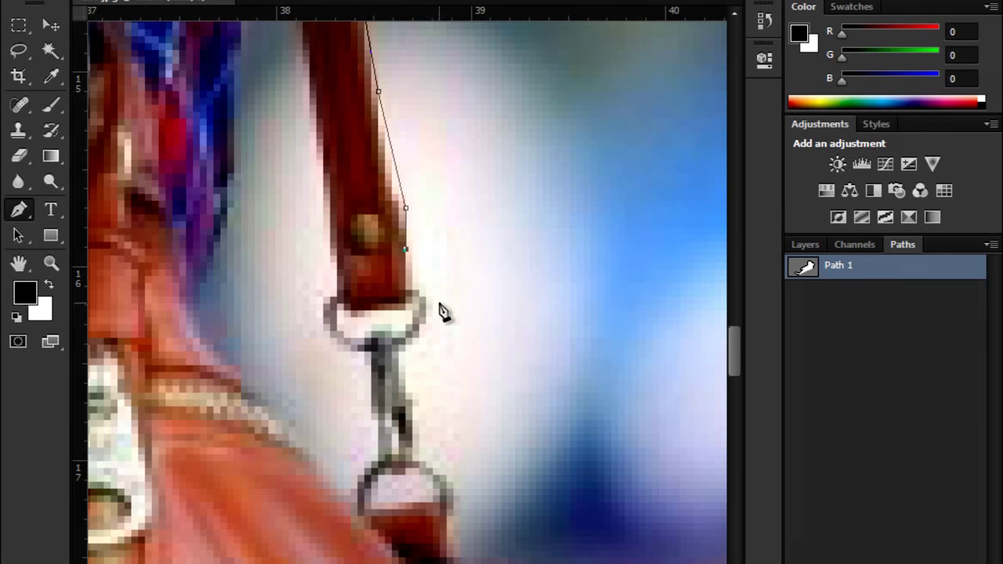
pyautogui.click(426, 290)
pyautogui.click(427, 317)
pyautogui.click(420, 344)
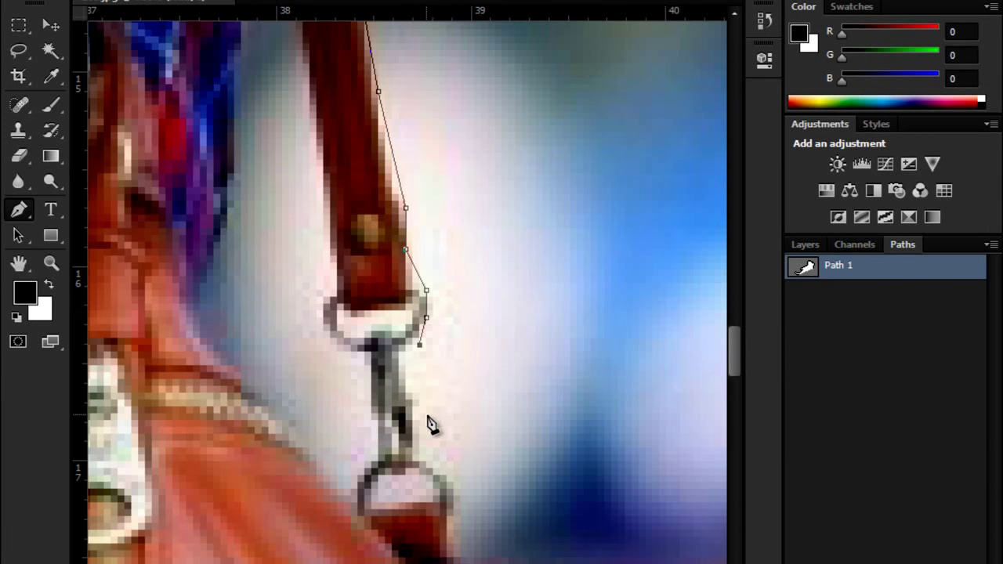
pyautogui.click(413, 372)
pyautogui.moveTo(447, 475); pyautogui.dragTo(486, 503)
pyautogui.keyDown('alt'); pyautogui.click(447, 476); pyautogui.keyUp('alt')
# Trace along the leather bag's top edge to the flap corner
pyautogui.scroll(-1, 514, 517)
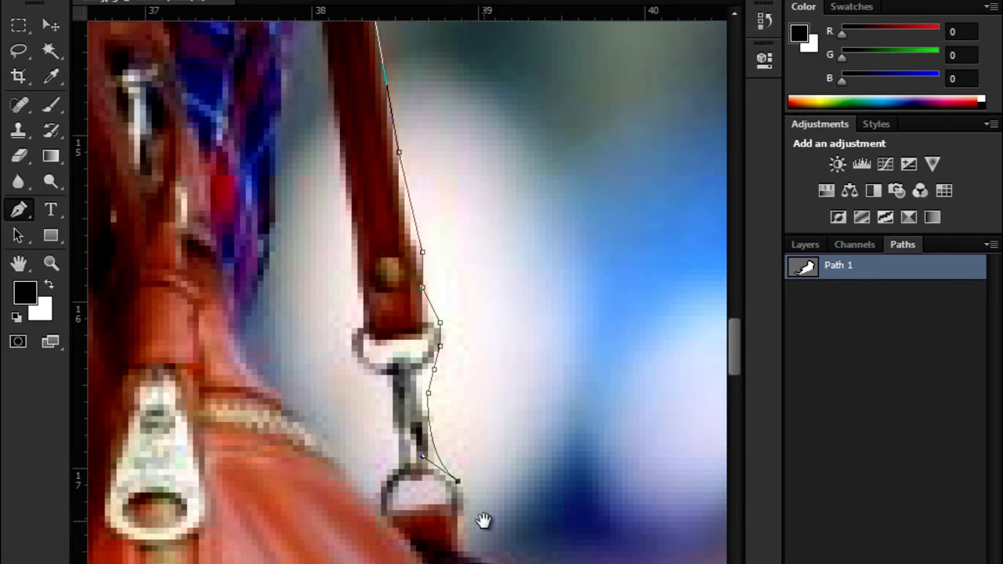
pyautogui.moveTo(468, 552); pyautogui.dragTo(487, 559)
pyautogui.hotkey('ctrl', 'z')
pyautogui.scroll(-1, 414, 381)
pyautogui.scroll(1, 432, 379)
pyautogui.click(429, 367)
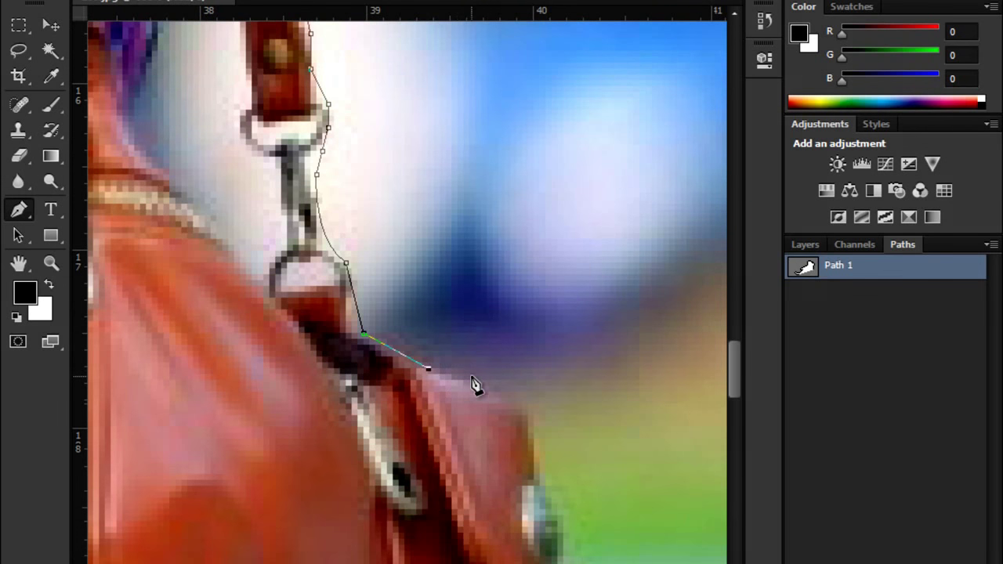
pyautogui.click(498, 381)
pyautogui.click(530, 398)
# Add anchors down the bag flap's edge and side
pyautogui.scroll(-1, 519, 481)
pyautogui.moveTo(519, 481); pyautogui.dragTo(479, 297)
pyautogui.click(494, 279)
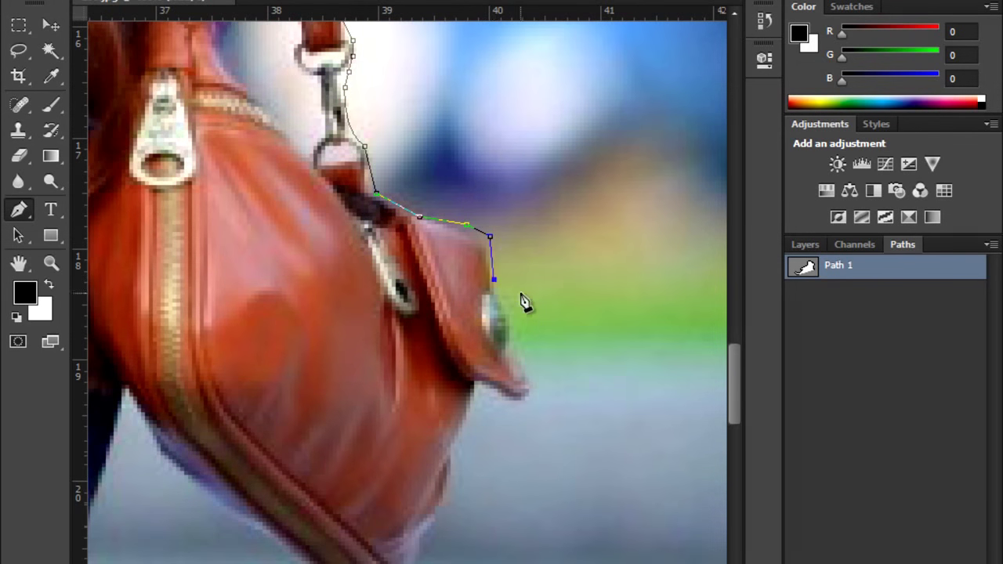
pyautogui.scroll(1, 531, 335)
pyautogui.scroll(1, 531, 336)
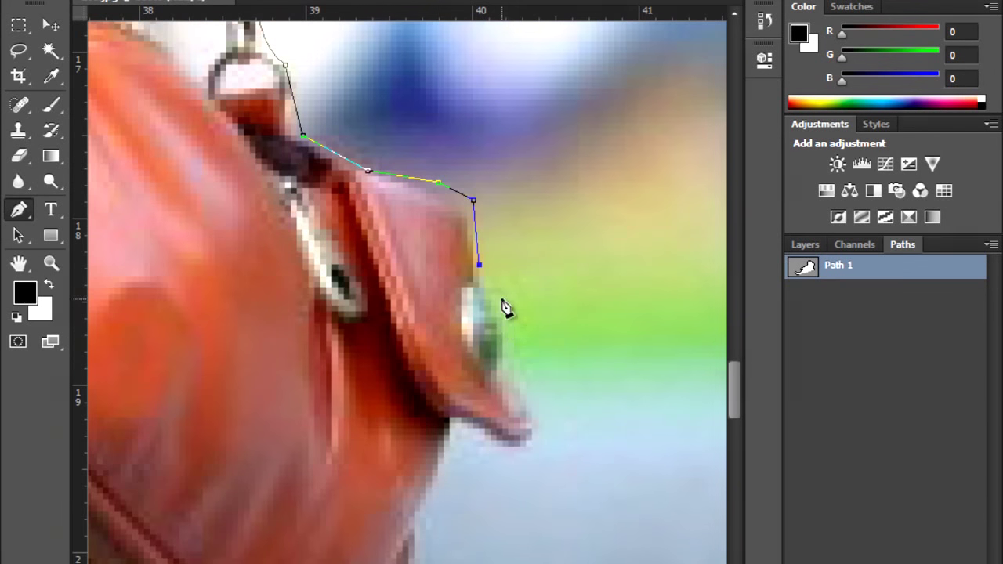
pyautogui.click(509, 323)
# Curve the path around the bag flap's tip, undoing misplaced anchors
pyautogui.moveTo(515, 387)
pyautogui.mouseDown()
pyautogui.moveTo(521, 400)
pyautogui.moveTo(535, 396)
pyautogui.mouseUp()
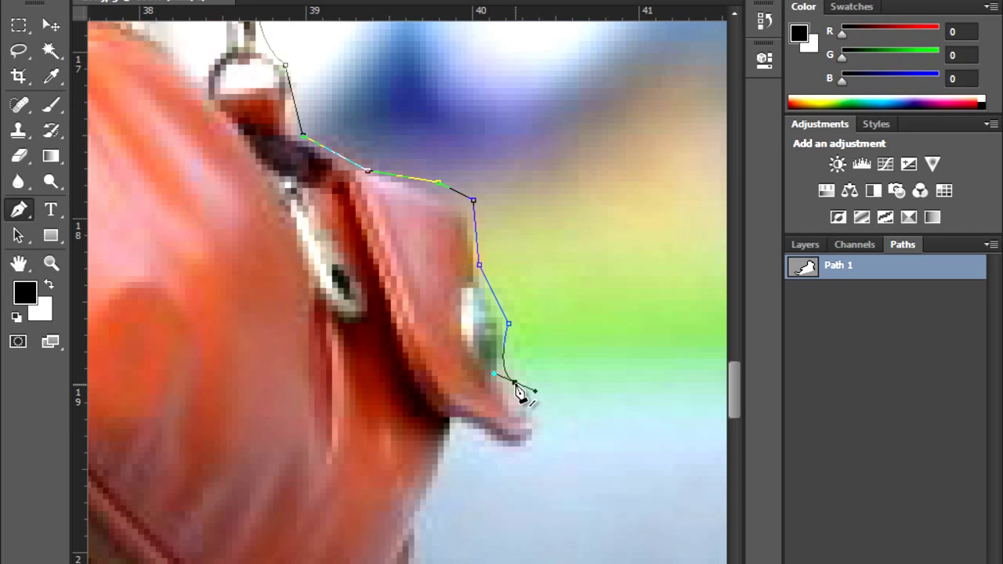
pyautogui.moveTo(530, 441)
pyautogui.mouseDown()
pyautogui.moveTo(497, 447)
pyautogui.moveTo(509, 455)
pyautogui.mouseUp()
pyautogui.hotkey('ctrl', 'z')
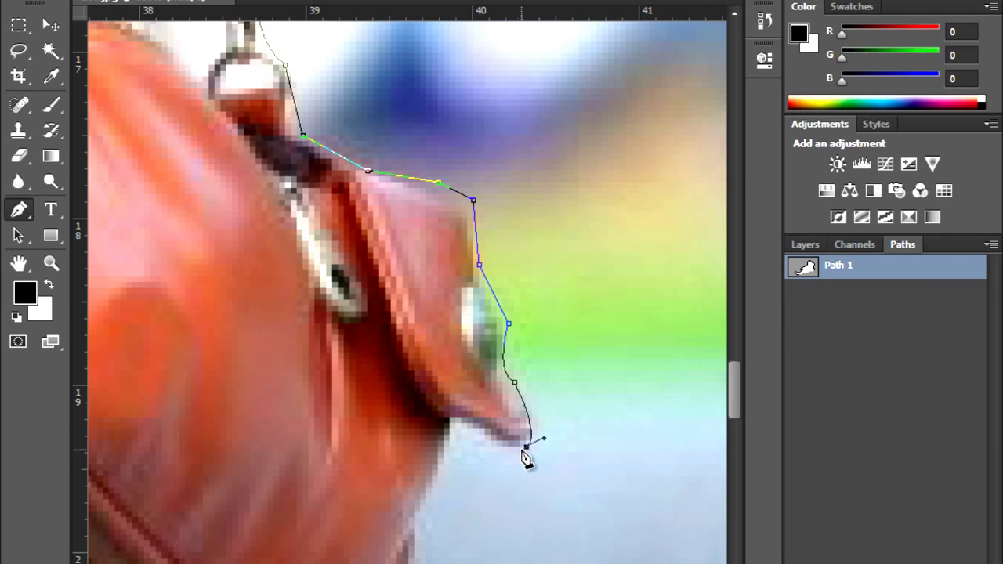
pyautogui.moveTo(455, 424)
pyautogui.mouseDown()
pyautogui.moveTo(446, 448)
pyautogui.moveTo(415, 458)
pyautogui.moveTo(423, 419)
pyautogui.moveTo(425, 431)
pyautogui.mouseUp()
pyautogui.keyDown('alt'); pyautogui.click(455, 423); pyautogui.keyUp('alt')
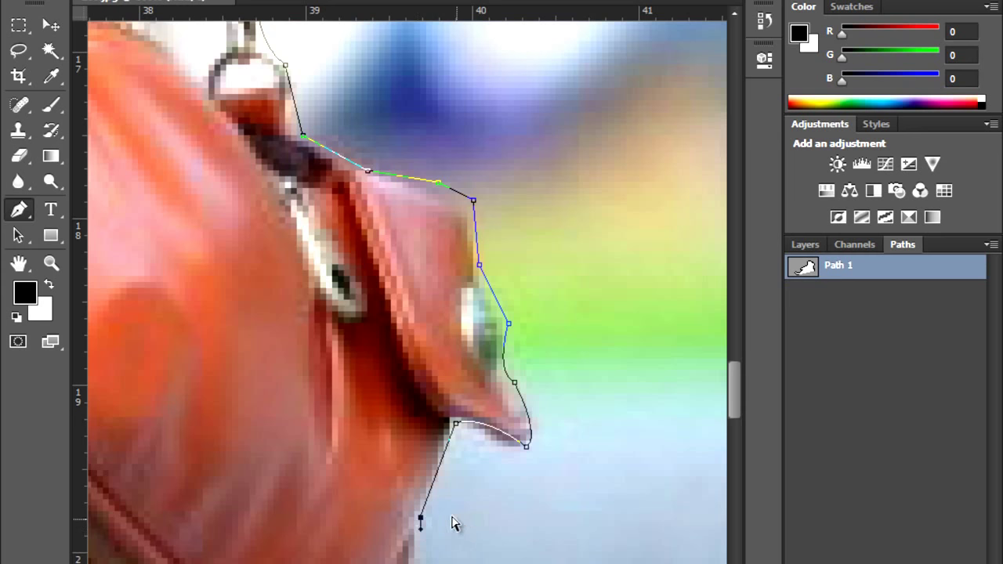
pyautogui.hotkey('ctrl', 'z')
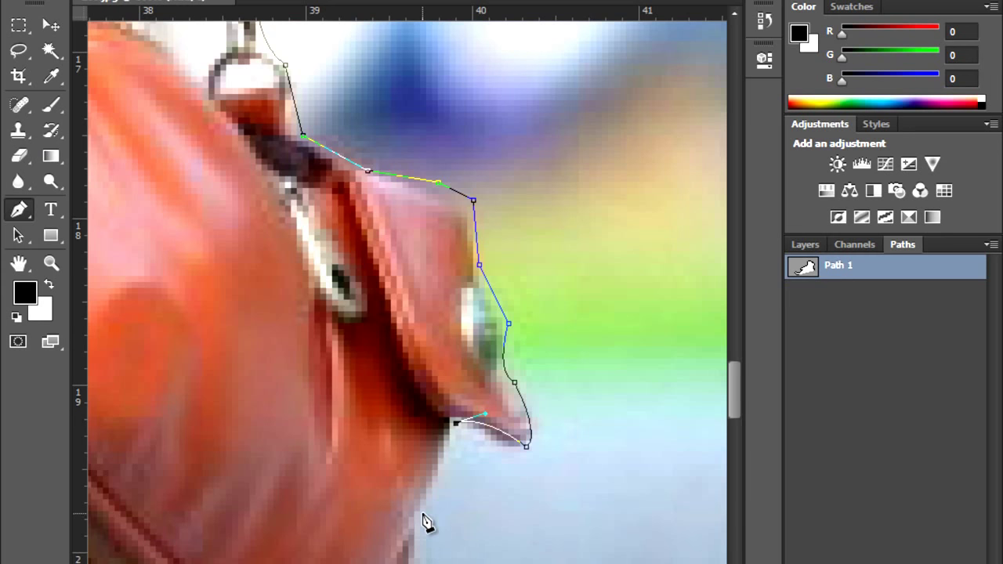
# Curve the path below the flap and along the bag's lower edge
pyautogui.moveTo(421, 506)
pyautogui.mouseDown()
pyautogui.moveTo(419, 533)
pyautogui.moveTo(487, 362)
pyautogui.mouseUp()
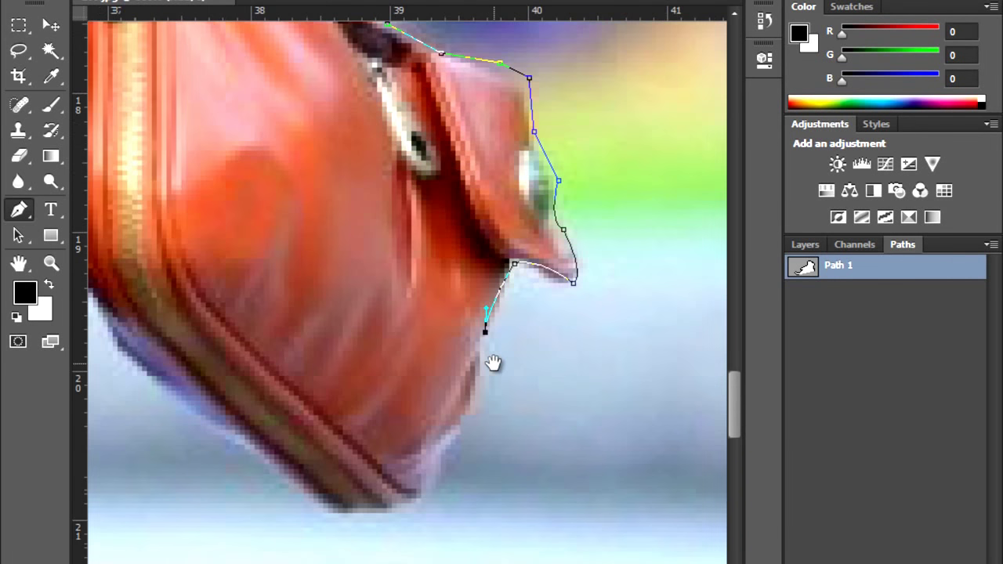
pyautogui.moveTo(485, 332); pyautogui.dragTo(485, 376)
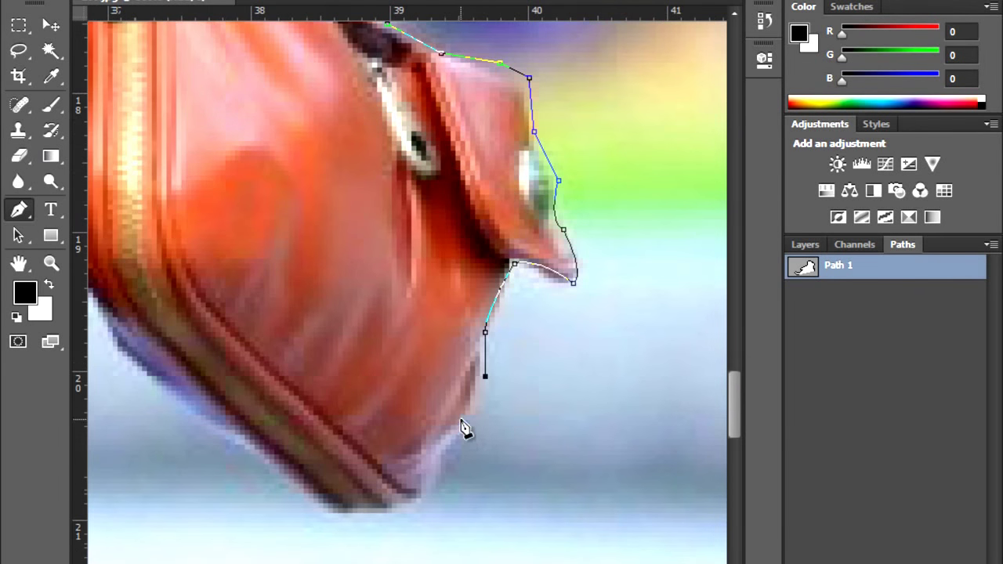
pyautogui.click(461, 427)
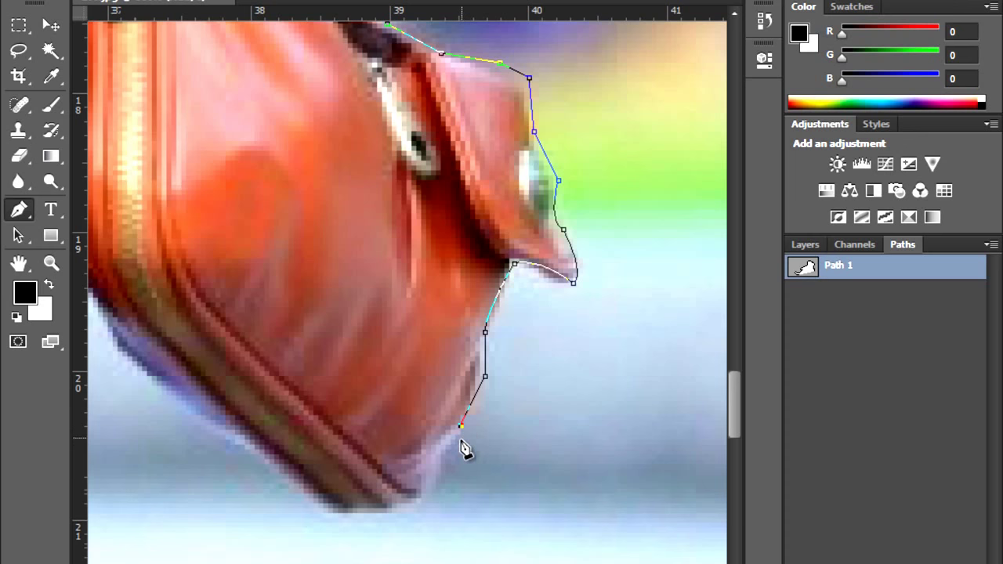
pyautogui.keyDown('alt'); pyautogui.click(430, 468); pyautogui.keyUp('alt')
pyautogui.moveTo(353, 513); pyautogui.dragTo(245, 513)
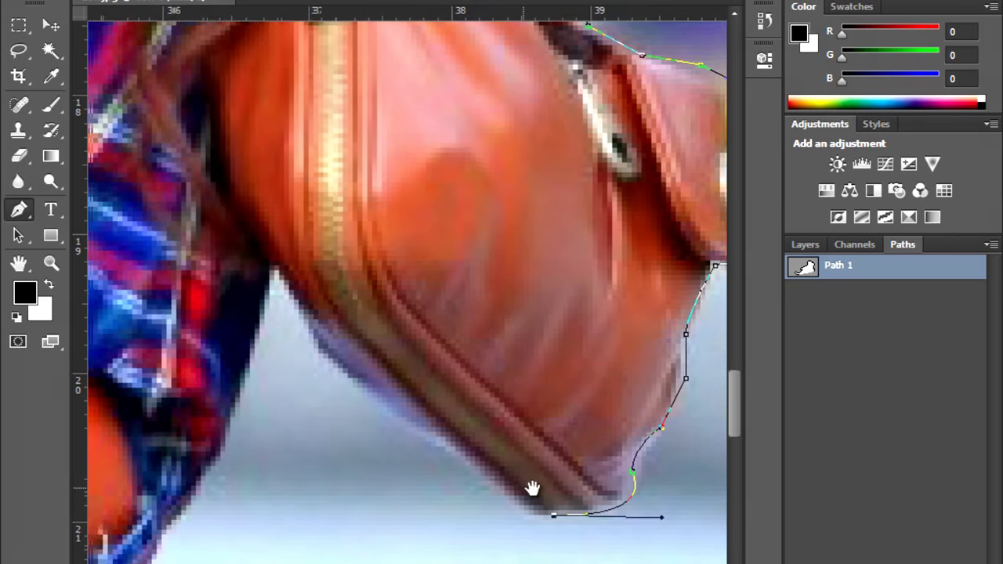
# Reframe the bag and add a corner-ready curved anchor at its bottom edge
pyautogui.moveTo(356, 524); pyautogui.dragTo(629, 489)
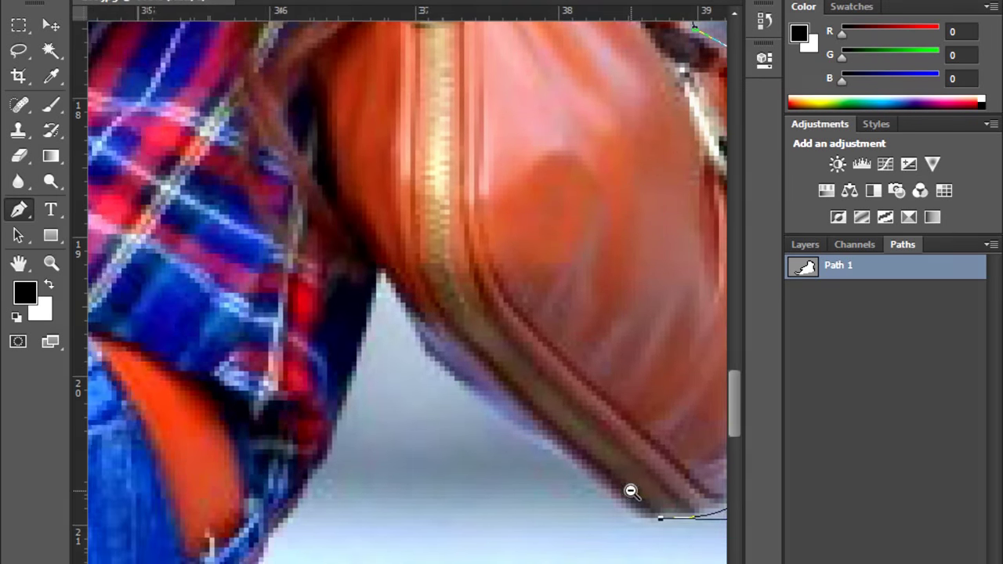
pyautogui.keyDown('alt'); pyautogui.click(605, 501); pyautogui.keyUp('alt')
pyautogui.keyDown('alt'); pyautogui.click(601, 506); pyautogui.keyUp('alt')
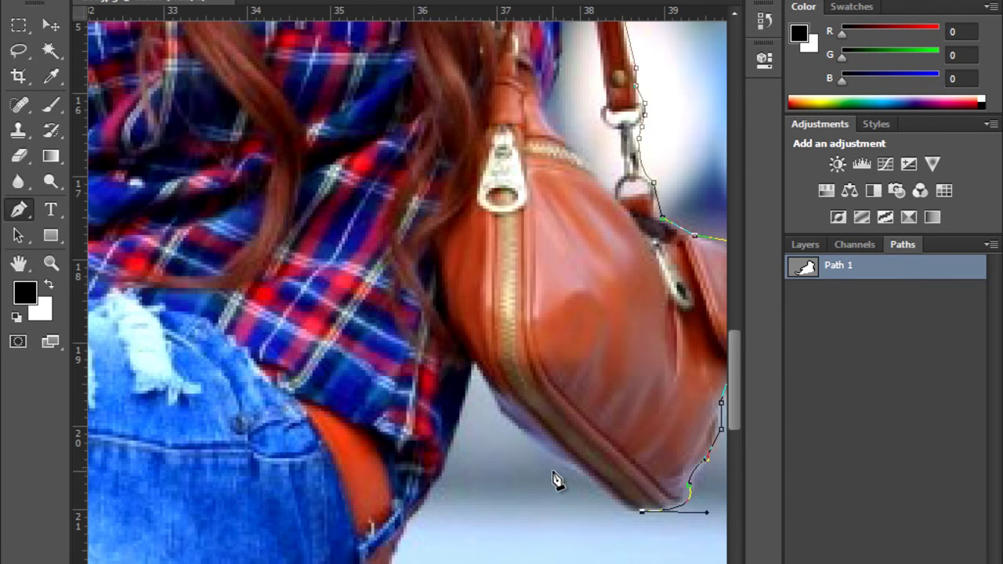
pyautogui.keyDown('ctrl'); pyautogui.click(602, 496); pyautogui.keyUp('ctrl')
pyautogui.moveTo(554, 455)
pyautogui.mouseDown()
pyautogui.moveTo(480, 409)
pyautogui.moveTo(481, 388)
pyautogui.mouseUp()
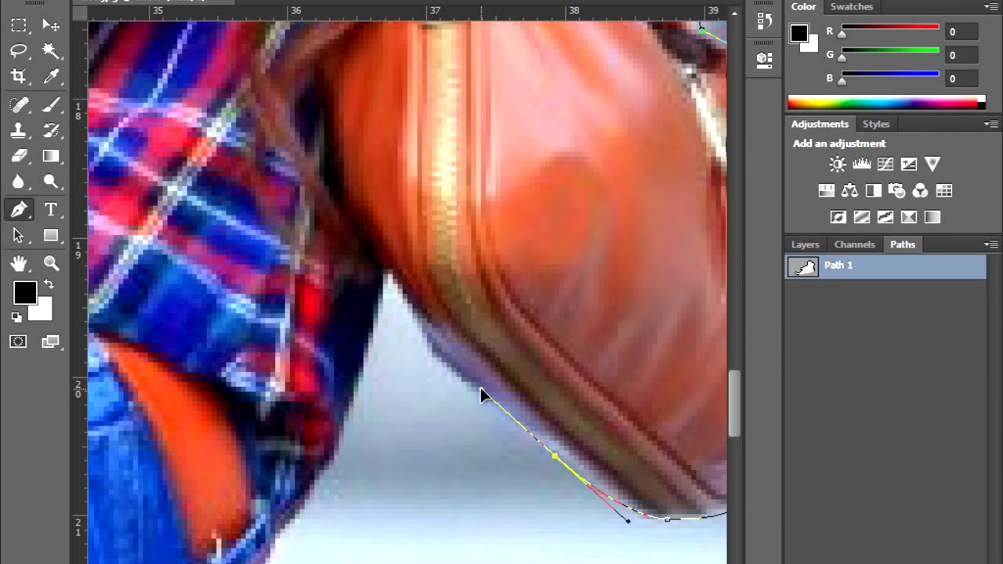
pyautogui.keyDown('alt'); pyautogui.click(556, 457); pyautogui.keyUp('alt')
# Trace the bag's underside up to where it meets the shirt and down the shirt edge
pyautogui.moveTo(481, 407); pyautogui.dragTo(446, 378)
pyautogui.click(410, 316)
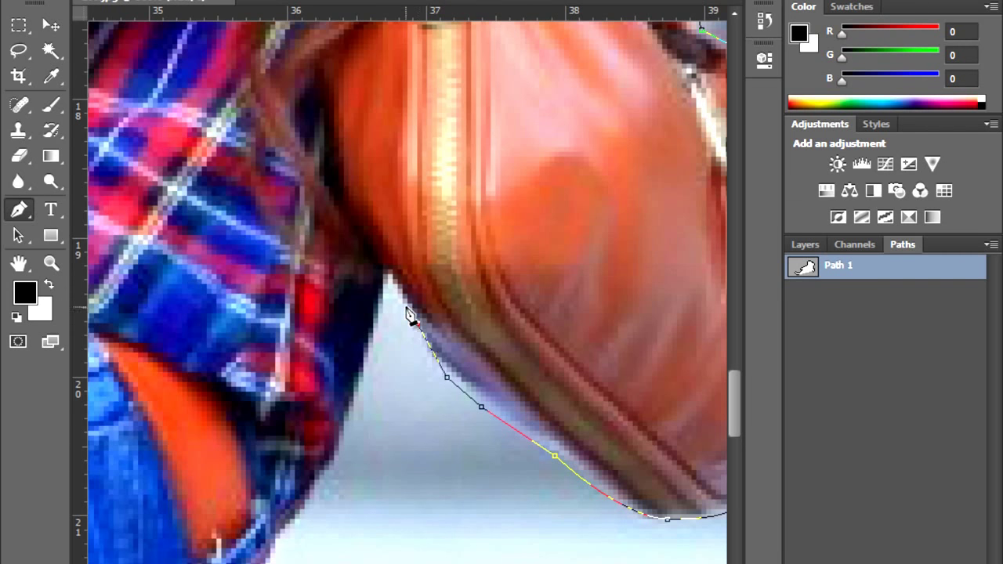
pyautogui.click(394, 287)
pyautogui.moveTo(389, 278); pyautogui.dragTo(384, 322)
pyautogui.click(359, 402)
# Add a run of anchors down the jeans edge
pyautogui.moveTo(358, 431); pyautogui.dragTo(484, 296)
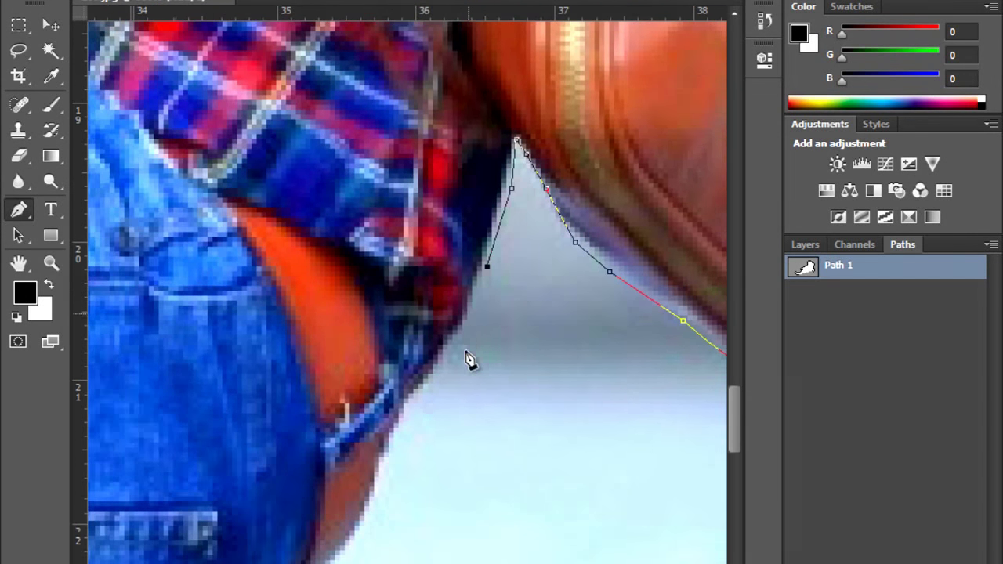
pyautogui.click(468, 316)
pyautogui.moveTo(446, 383); pyautogui.dragTo(492, 281)
pyautogui.click(489, 263)
pyautogui.click(455, 302)
pyautogui.click(441, 371)
pyautogui.moveTo(423, 423); pyautogui.dragTo(539, 319)
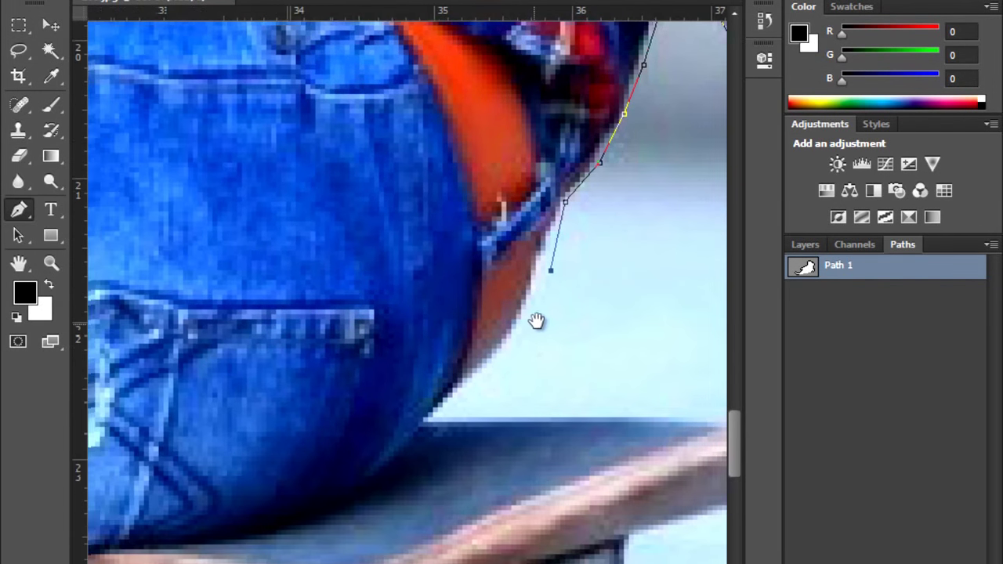
# Finish the jeans edge down to the skateboard deck's top edge
pyautogui.hotkey('ctrl', 'z')
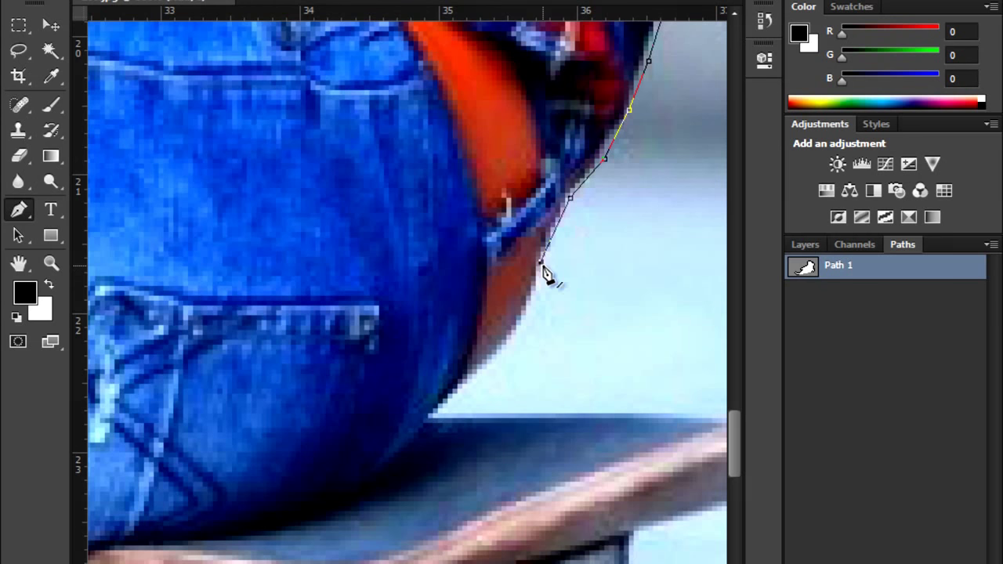
pyautogui.click(511, 336)
pyautogui.click(462, 383)
pyautogui.click(436, 413)
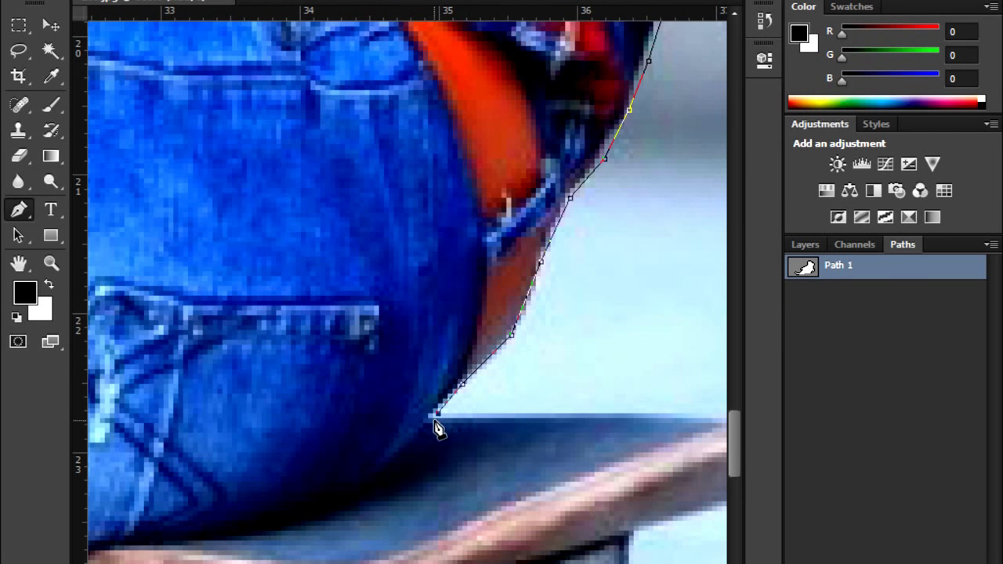
pyautogui.click(555, 414)
# Place anchors along the skateboard deck's top edge toward its tip
pyautogui.moveTo(604, 424); pyautogui.dragTo(488, 330)
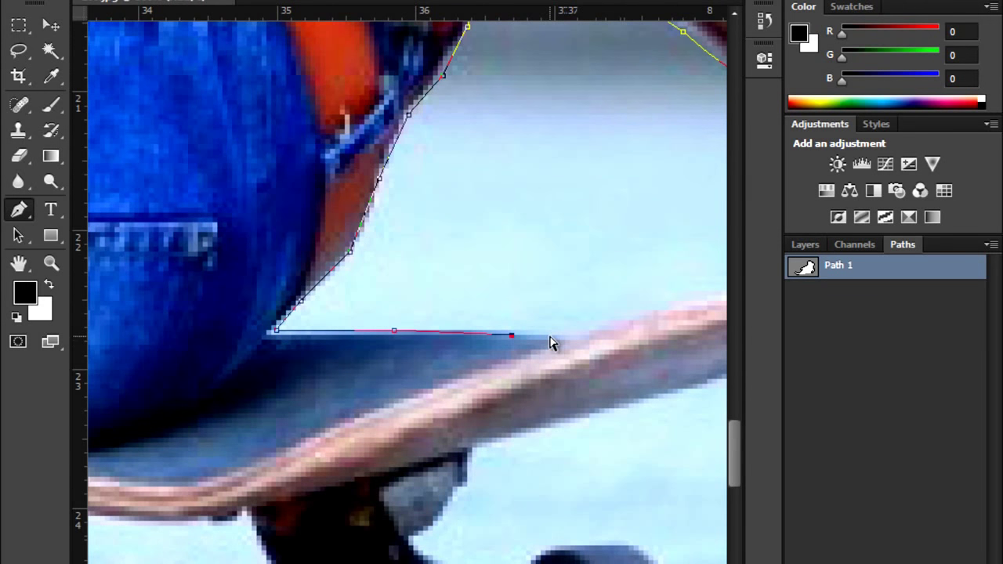
pyautogui.moveTo(549, 336); pyautogui.dragTo(555, 332)
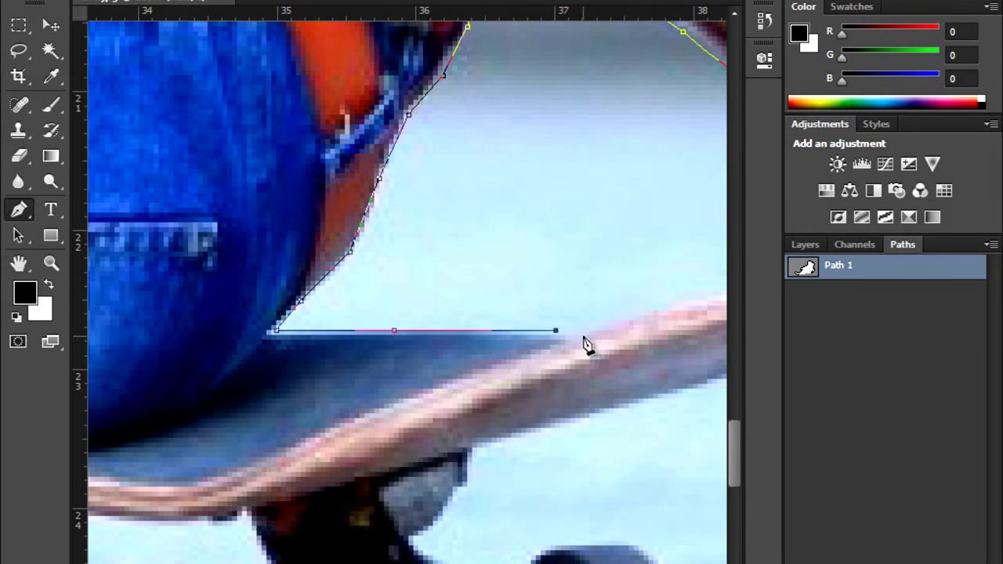
pyautogui.keyDown('alt'); pyautogui.click(588, 343); pyautogui.keyUp('alt')
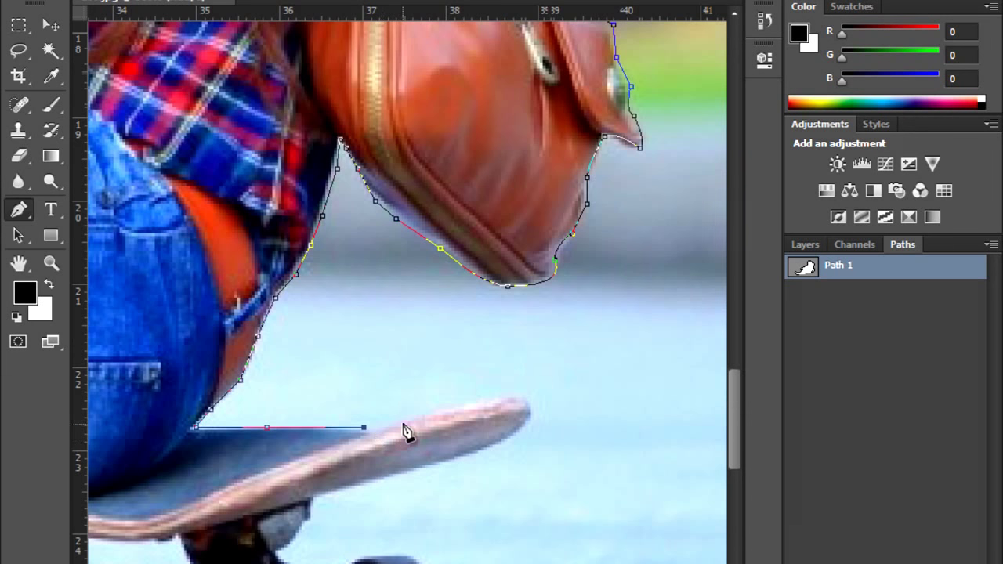
pyautogui.click(416, 417)
pyautogui.click(464, 402)
pyautogui.click(517, 395)
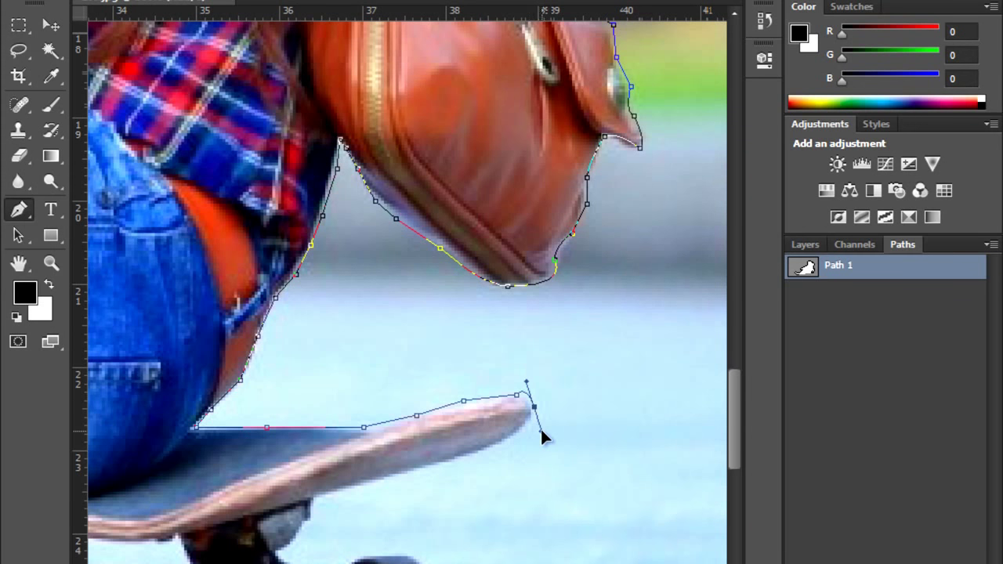
# Curve the path around the board's rounded nose and under its tip
pyautogui.keyDown('ctrl'); pyautogui.click(566, 416); pyautogui.keyUp('ctrl')
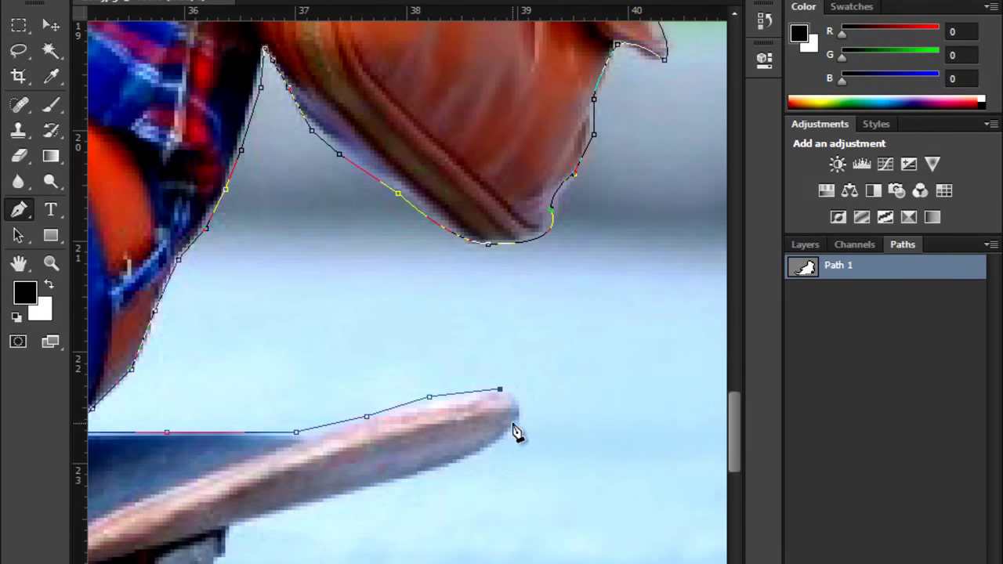
pyautogui.moveTo(504, 436); pyautogui.dragTo(457, 454)
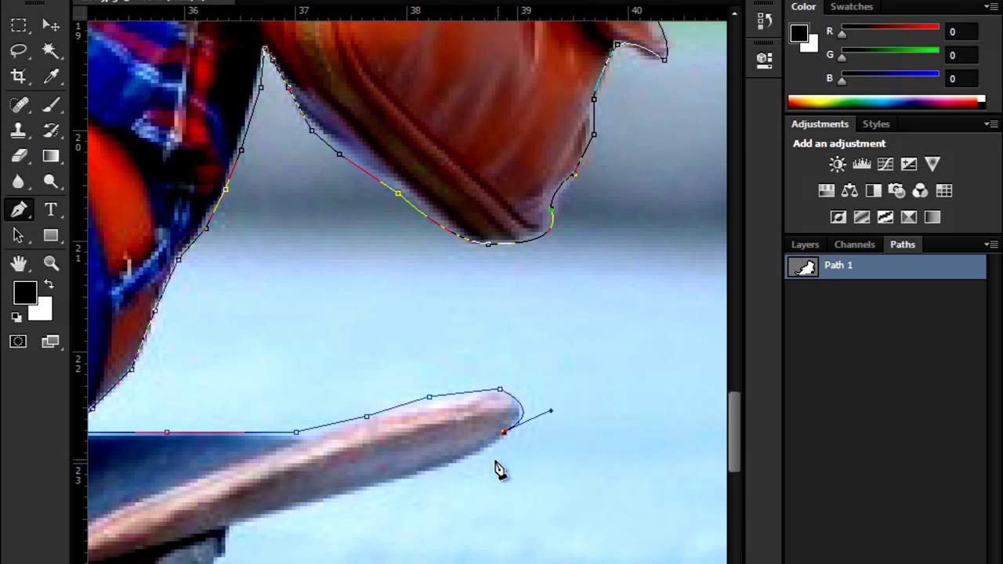
pyautogui.moveTo(445, 452); pyautogui.dragTo(586, 301)
pyautogui.moveTo(476, 347); pyautogui.dragTo(271, 405)
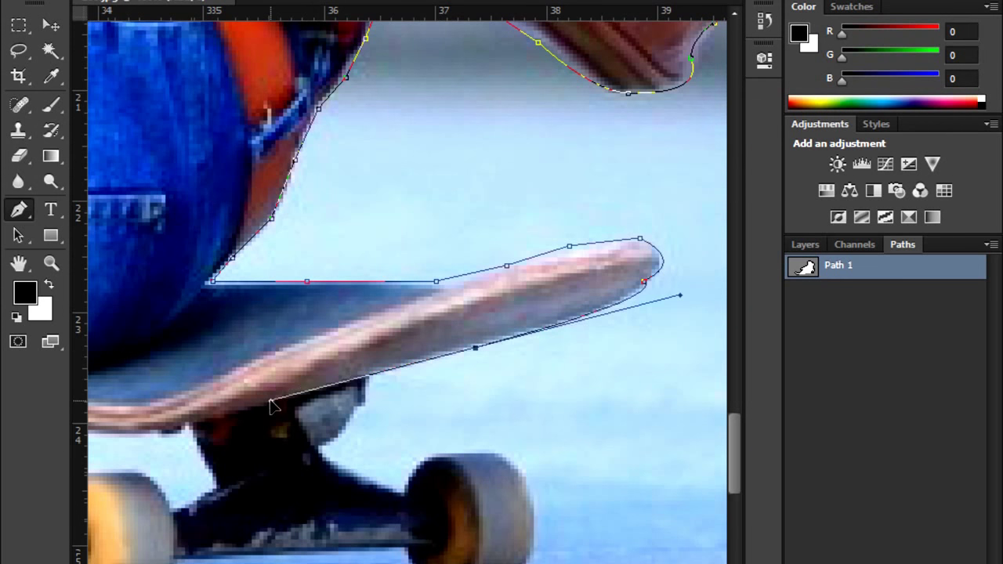
pyautogui.click(476, 348)
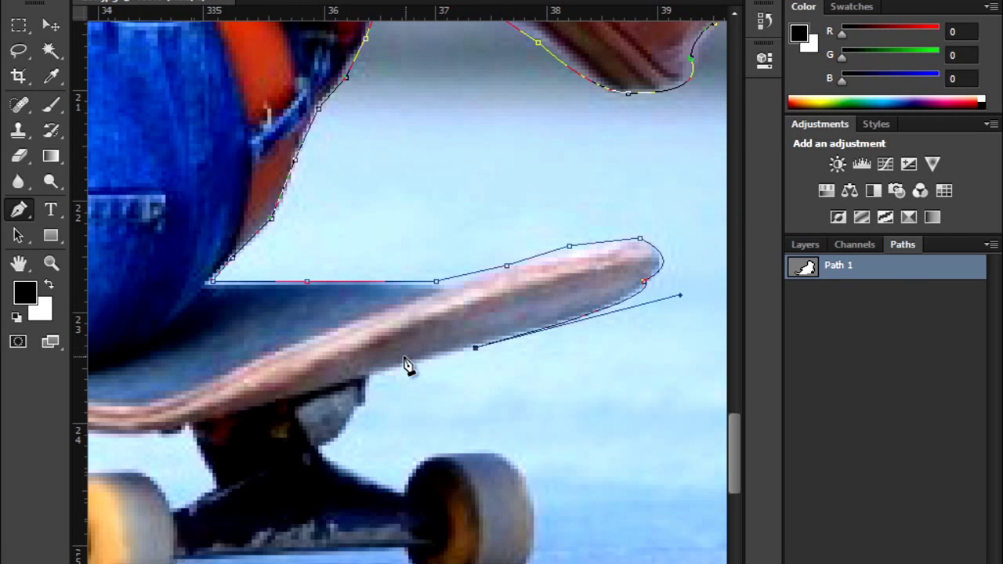
# Trace the deck's underside and down the truck to the top of the front wheel
pyautogui.click(381, 376)
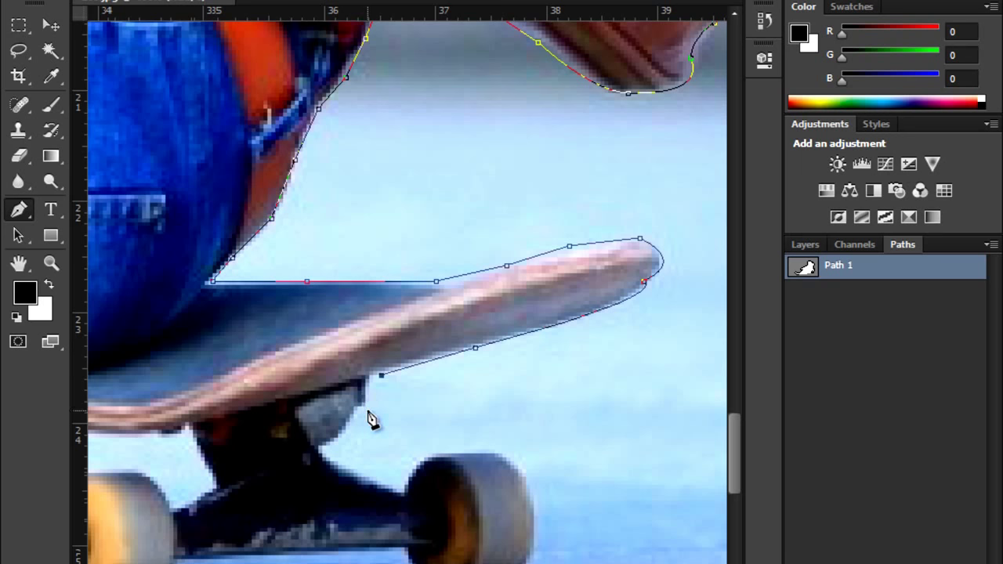
pyautogui.click(366, 406)
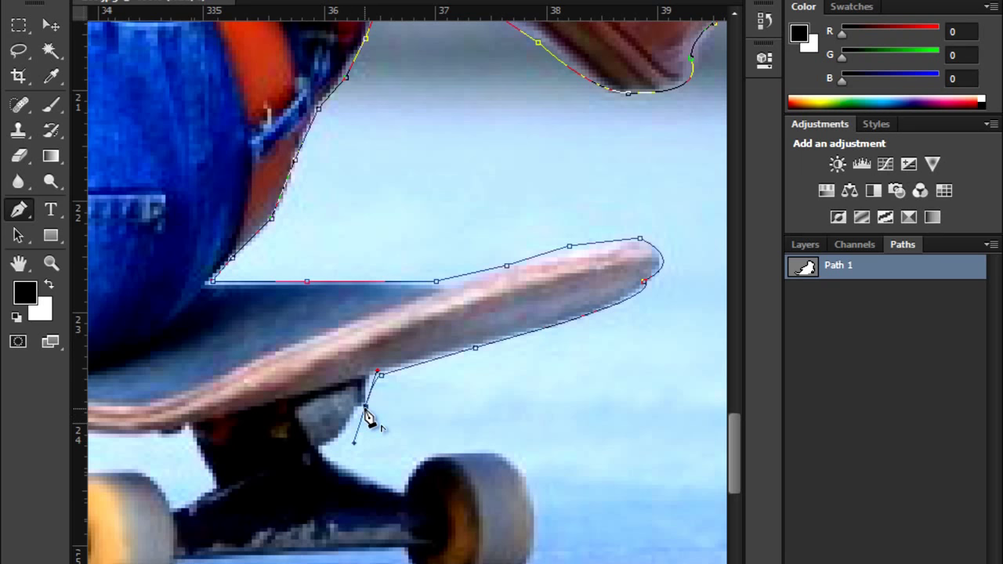
pyautogui.click(365, 473)
pyautogui.click(394, 484)
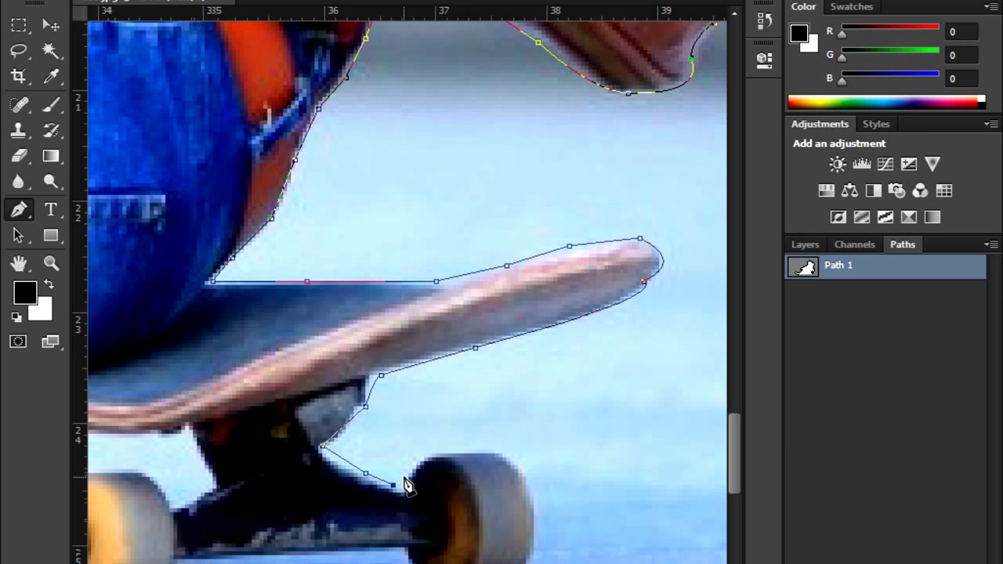
pyautogui.click(405, 485)
pyautogui.click(432, 455)
pyautogui.click(499, 454)
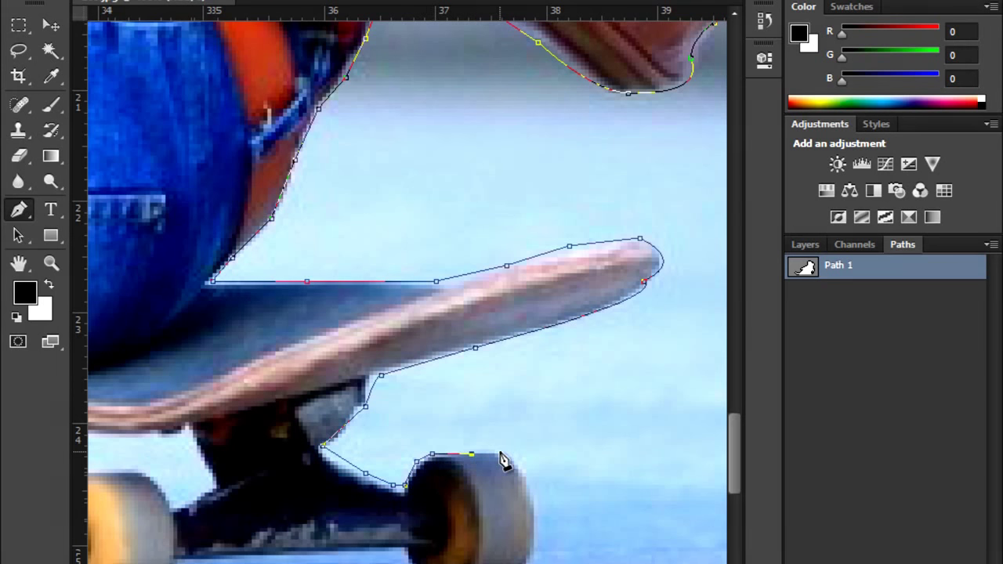
pyautogui.click(519, 471)
# Remove the stray anchor, then trace the front wheel's top, right side, bottom and lower-left corner
pyautogui.hscroll(2, 502, 455)
pyautogui.scroll(-3, 486, 430)
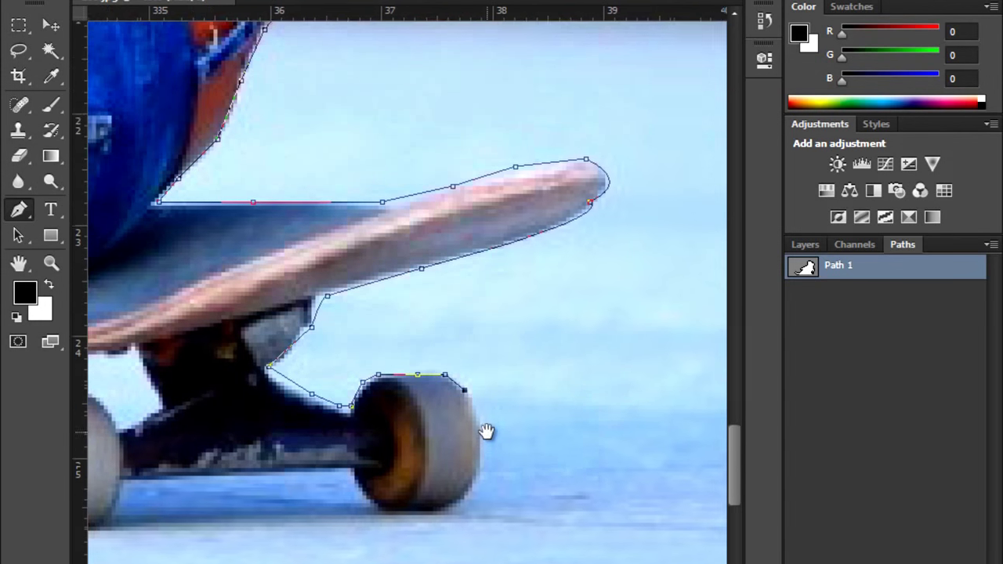
pyautogui.scroll(-3, 486, 400)
pyautogui.hotkey('ctrl', 'z')
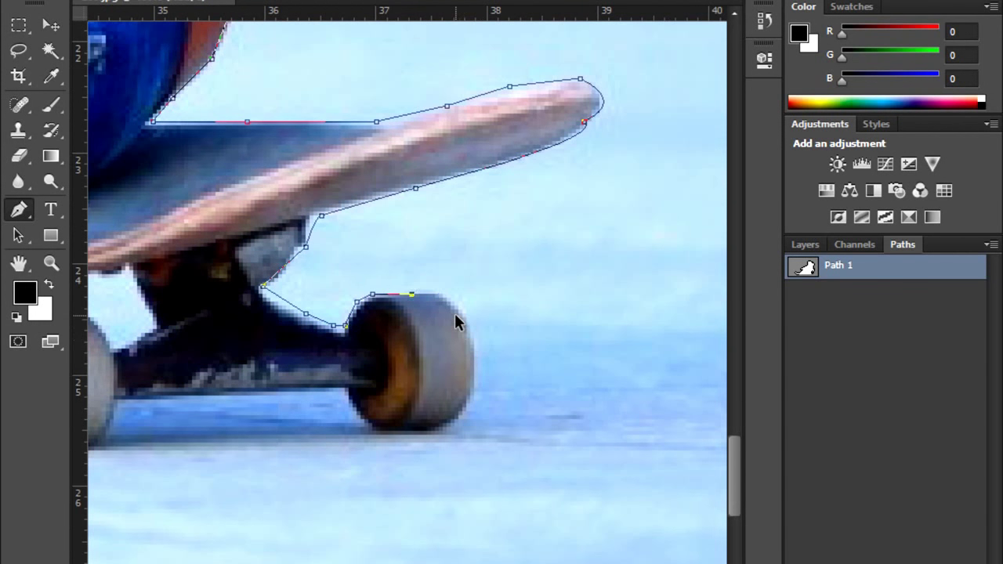
pyautogui.moveTo(450, 302)
pyautogui.mouseDown()
pyautogui.moveTo(486, 332)
pyautogui.moveTo(479, 323)
pyautogui.mouseUp()
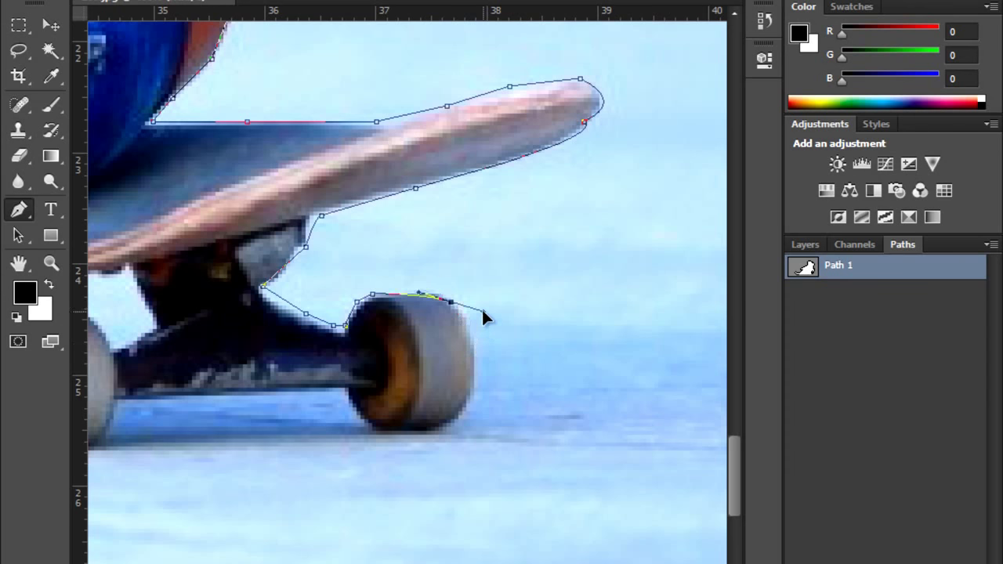
pyautogui.click(443, 291)
pyautogui.click(474, 324)
pyautogui.click(478, 367)
pyautogui.click(474, 400)
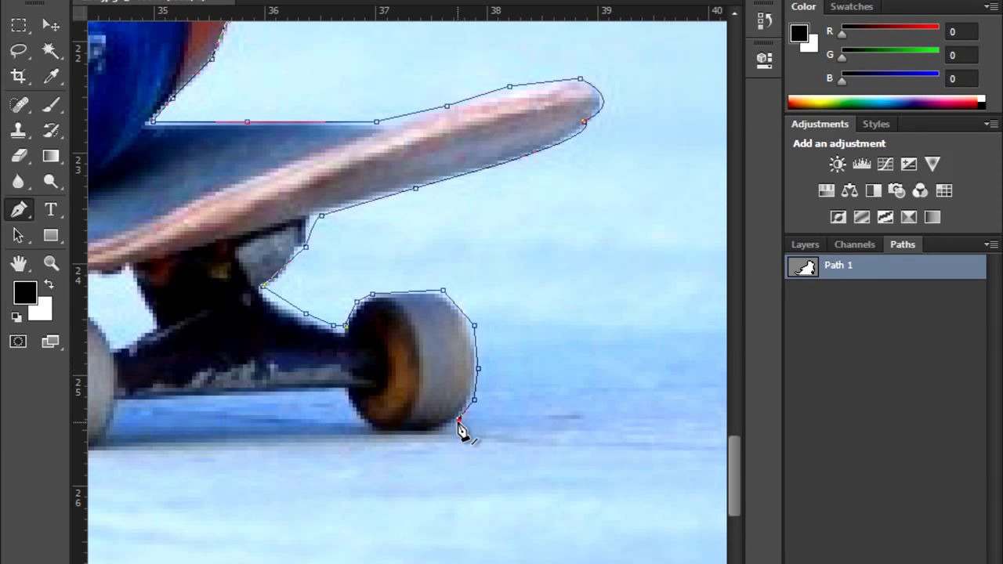
pyautogui.moveTo(459, 429); pyautogui.dragTo(424, 432)
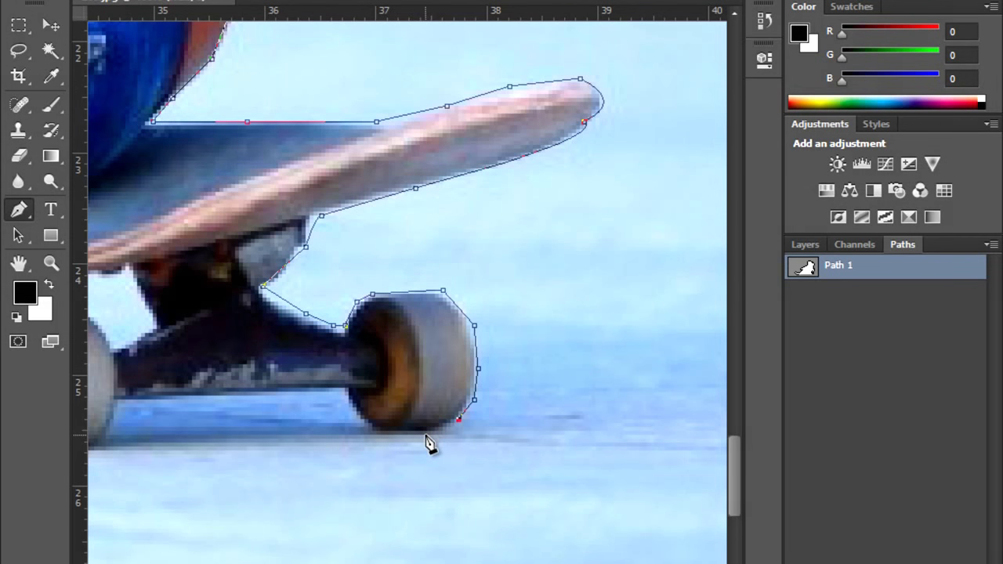
pyautogui.moveTo(369, 442); pyautogui.dragTo(567, 399)
pyautogui.click(566, 384)
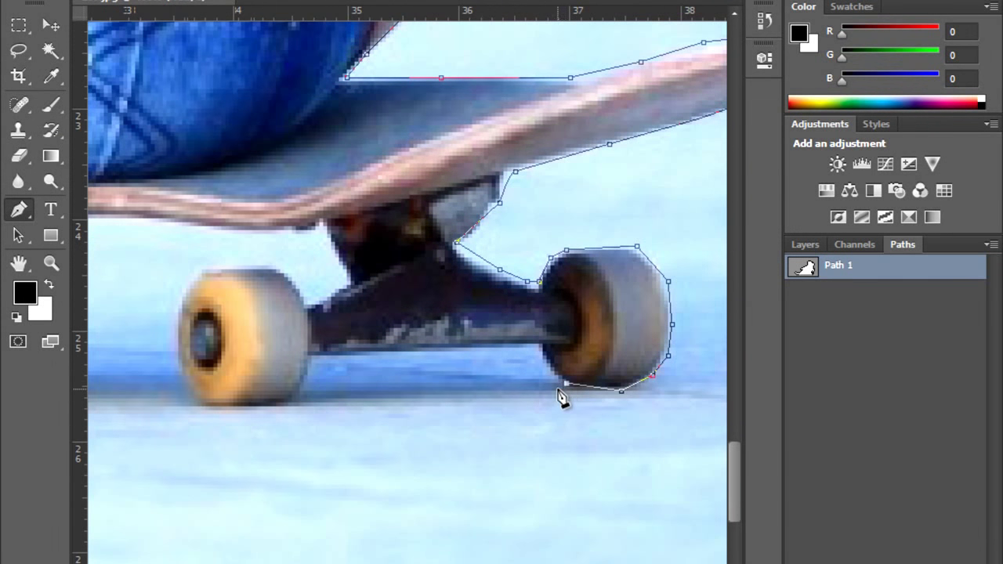
pyautogui.keyDown('ctrl'); pyautogui.click(538, 345); pyautogui.keyUp('ctrl')
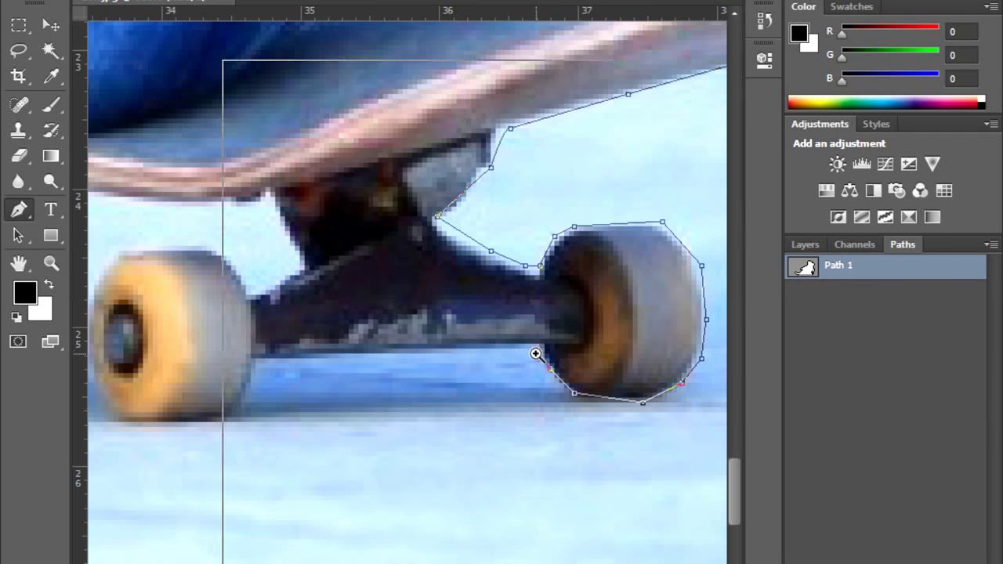
pyautogui.keyDown('ctrl'); pyautogui.click(538, 345); pyautogui.keyUp('ctrl')
pyautogui.keyDown('ctrl'); pyautogui.click(538, 345); pyautogui.keyUp('ctrl')
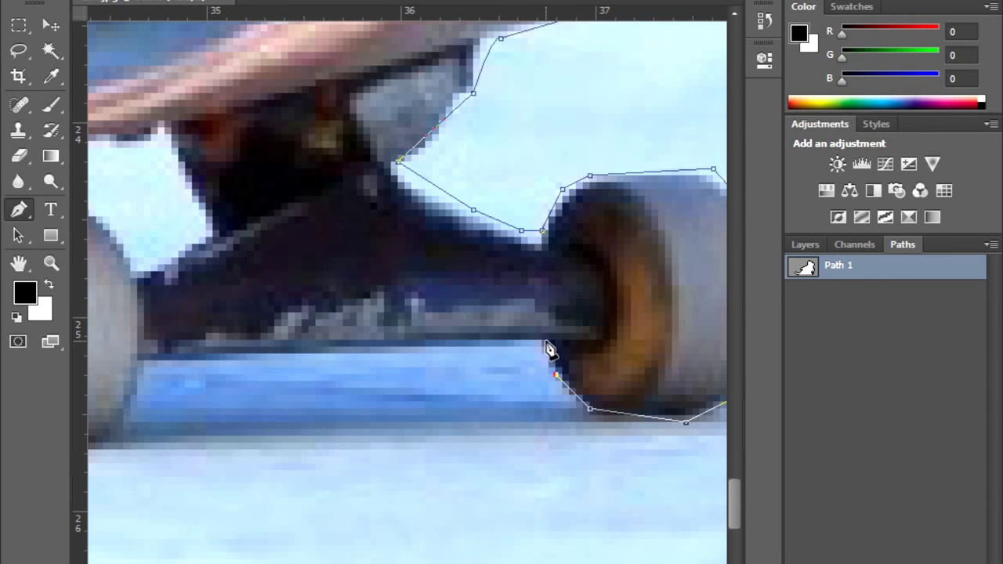
pyautogui.click(548, 341)
# Continue the path under the truck axle and around the back wheel's bottom corner
pyautogui.click(410, 352)
pyautogui.hscroll(-2, 439, 349)
pyautogui.hscroll(-2, 501, 343)
pyautogui.click(456, 335)
pyautogui.click(394, 341)
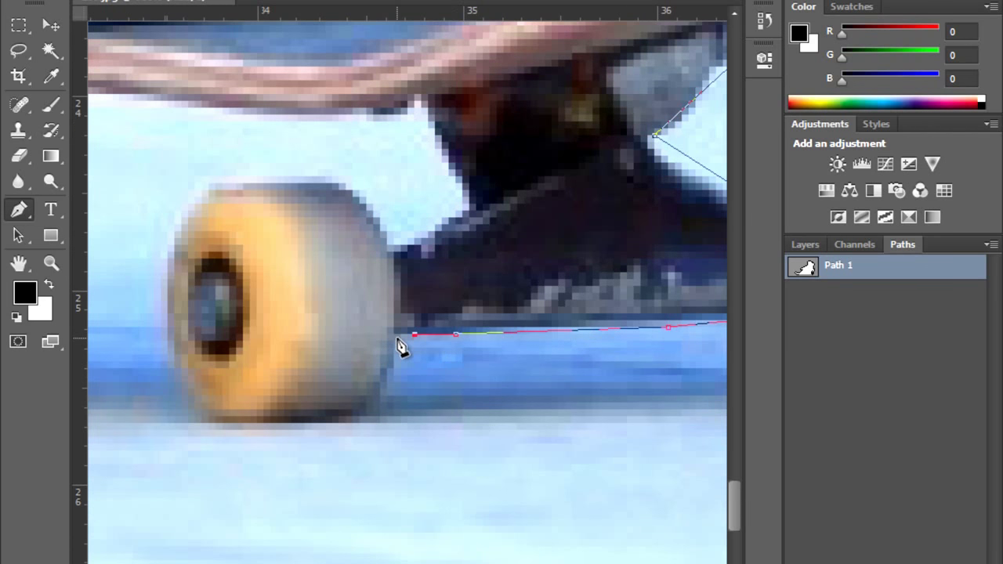
pyautogui.moveTo(346, 417)
pyautogui.mouseDown()
pyautogui.moveTo(294, 410)
pyautogui.moveTo(494, 441)
pyautogui.mouseUp()
pyautogui.keyDown('alt'); pyautogui.click(347, 417); pyautogui.keyUp('alt')
pyautogui.click(404, 418)
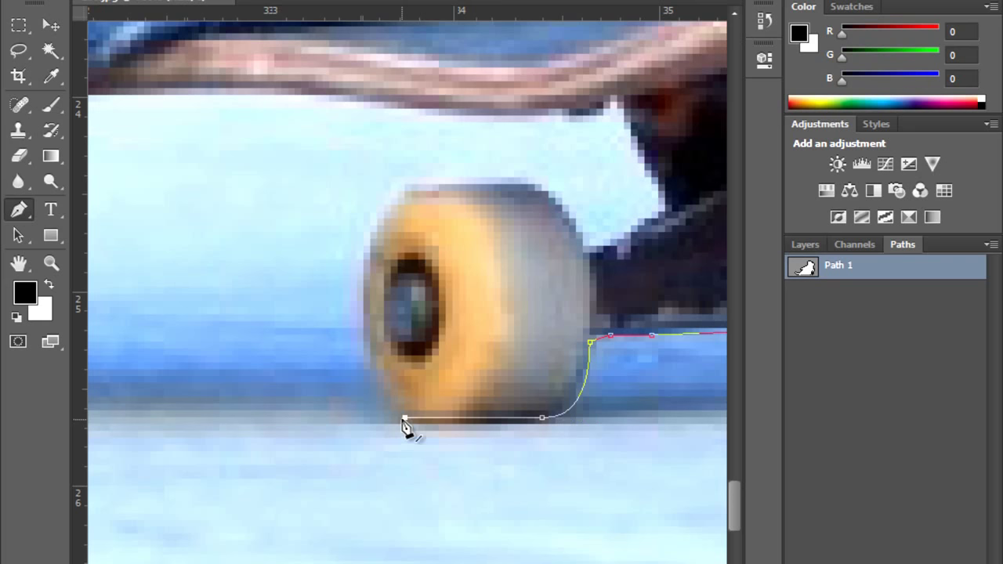
pyautogui.click(371, 398)
# Curve the path up the back wheel's left side and across its top
pyautogui.moveTo(366, 259); pyautogui.dragTo(363, 258)
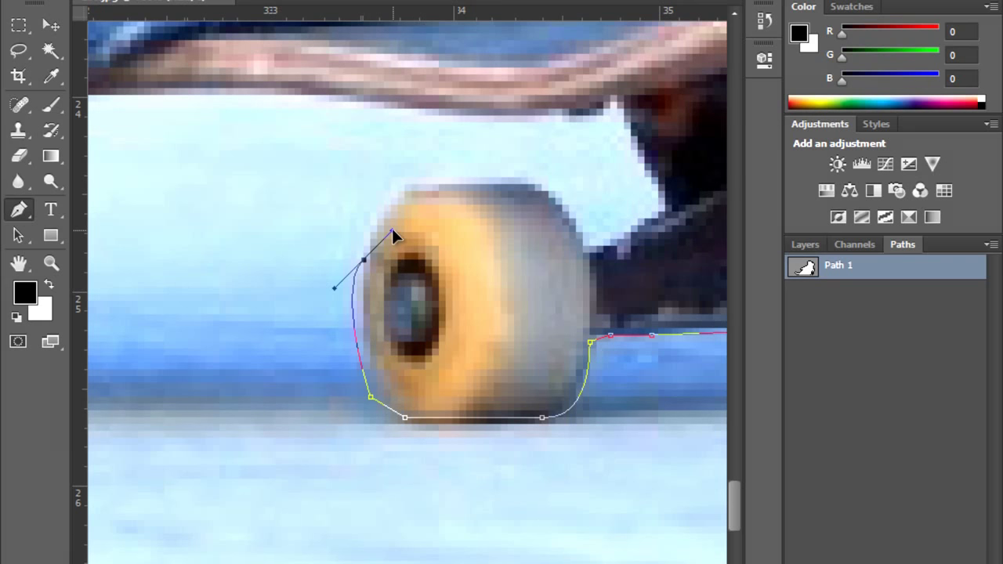
pyautogui.moveTo(350, 308); pyautogui.dragTo(356, 247)
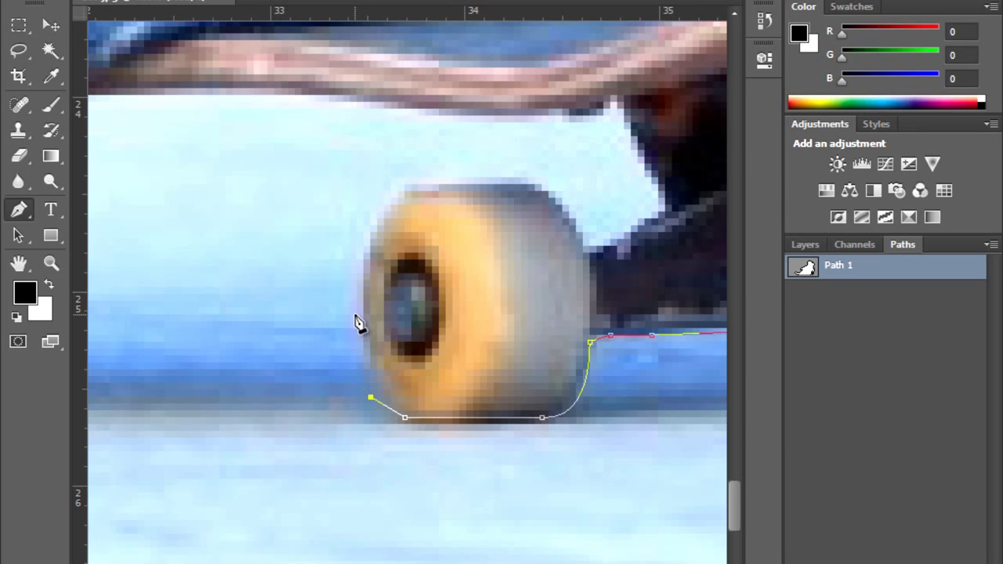
pyautogui.moveTo(350, 308); pyautogui.dragTo(356, 315)
pyautogui.moveTo(412, 280); pyautogui.dragTo(362, 377)
pyautogui.moveTo(390, 283); pyautogui.dragTo(488, 312)
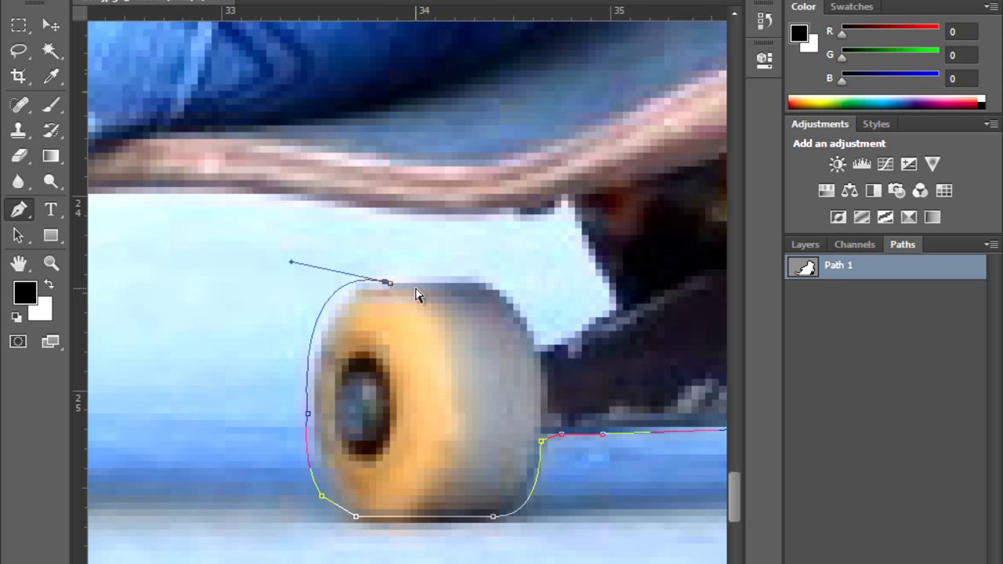
pyautogui.keyDown('alt'); pyautogui.click(389, 284); pyautogui.keyUp('alt')
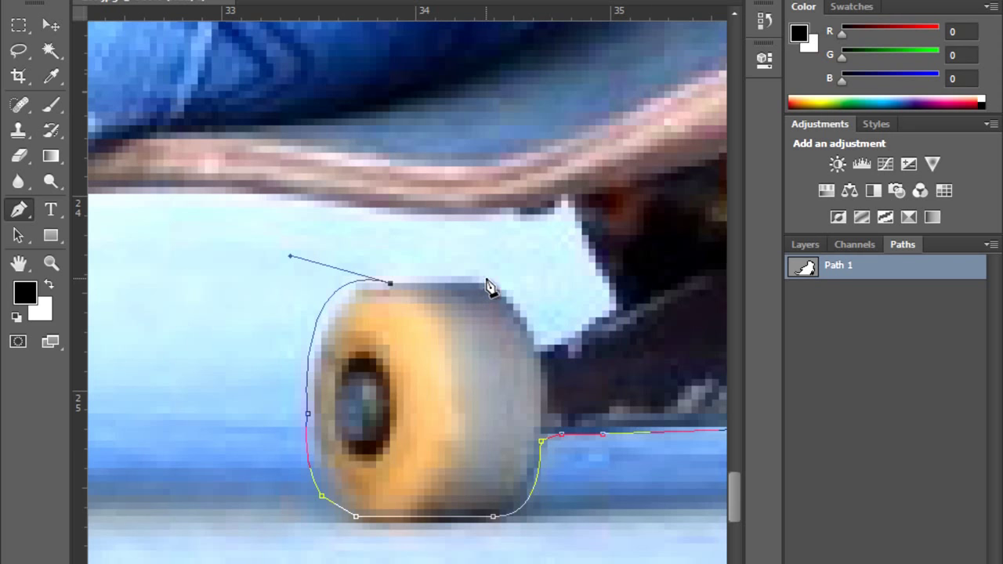
pyautogui.click(486, 276)
# Carry the path from the wheel up the truck and left along the deck's underside
pyautogui.moveTo(534, 331); pyautogui.dragTo(541, 346)
pyautogui.moveTo(588, 322); pyautogui.dragTo(590, 317)
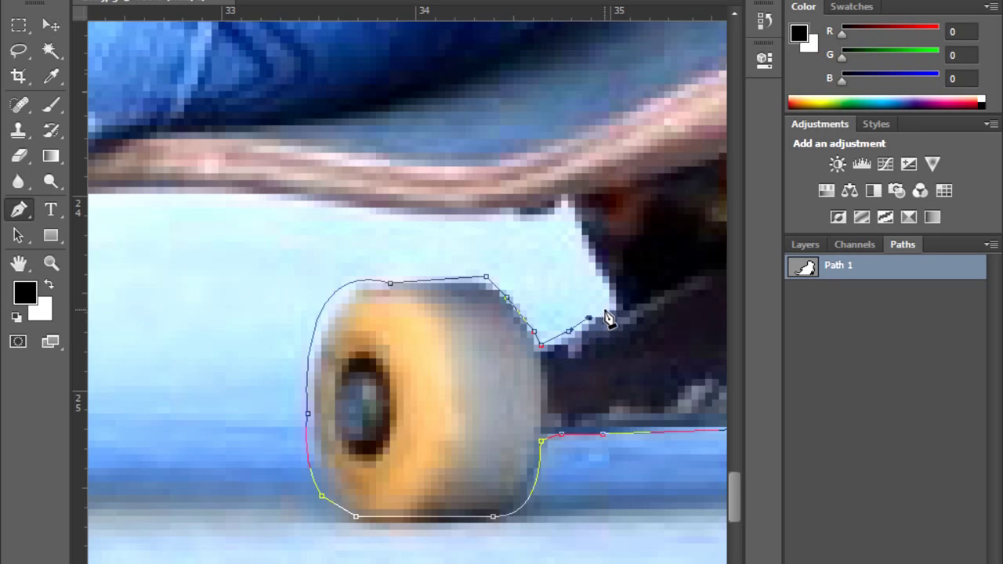
pyautogui.click(595, 270)
pyautogui.click(577, 228)
pyautogui.click(561, 207)
pyautogui.moveTo(514, 222); pyautogui.dragTo(460, 210)
pyautogui.keyDown('alt'); pyautogui.click(514, 222); pyautogui.keyUp('alt')
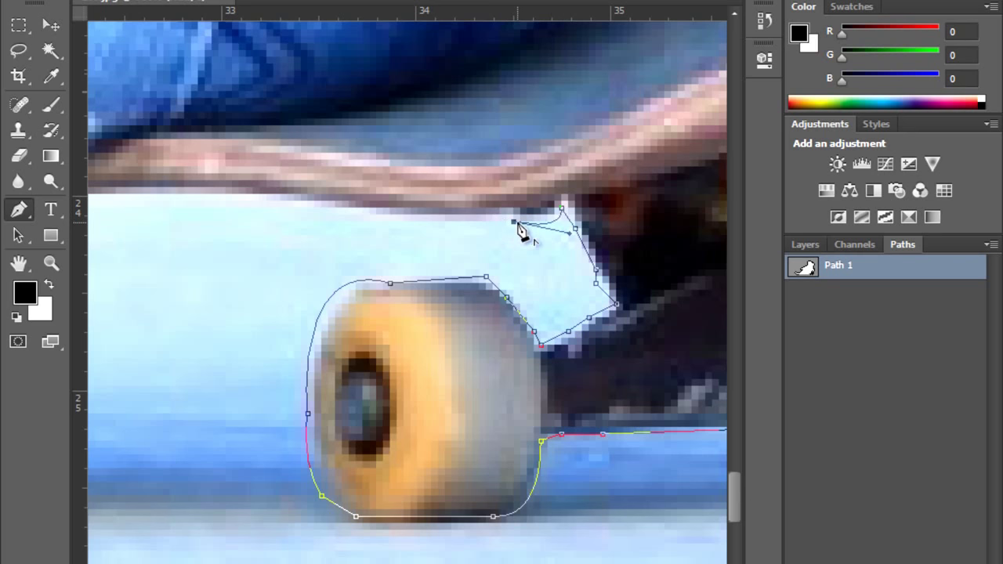
pyautogui.keyDown('ctrl'); pyautogui.keyDown('alt'); pyautogui.click(464, 245); pyautogui.keyUp('alt'); pyautogui.keyUp('ctrl')
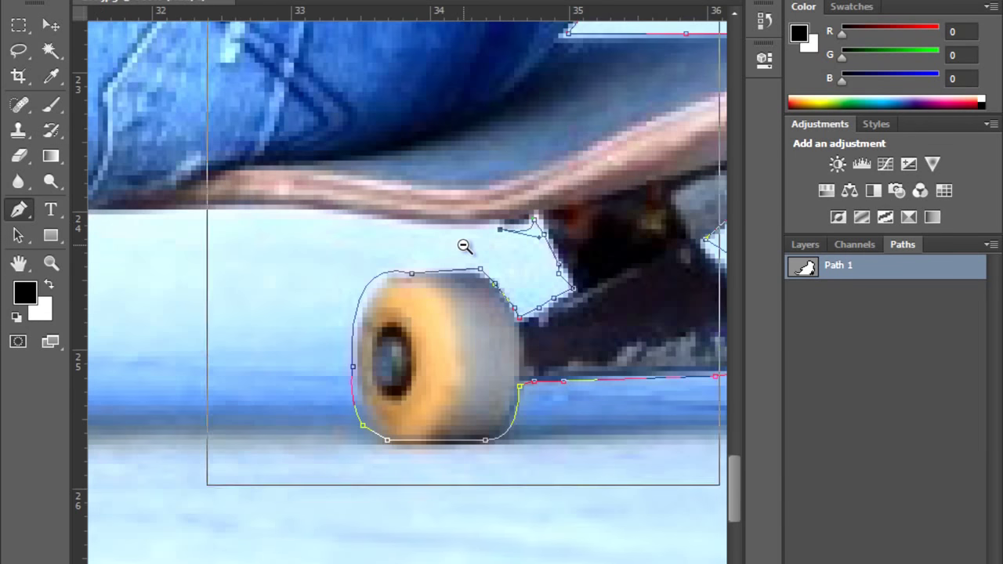
pyautogui.keyDown('ctrl'); pyautogui.keyDown('alt'); pyautogui.click(464, 245); pyautogui.keyUp('alt'); pyautogui.keyUp('ctrl')
pyautogui.keyDown('ctrl'); pyautogui.keyDown('alt'); pyautogui.click(464, 244); pyautogui.keyUp('alt'); pyautogui.keyUp('ctrl')
pyautogui.click(374, 224)
# Extend the path along the deck's underside and down around the middle truck
pyautogui.click(283, 227)
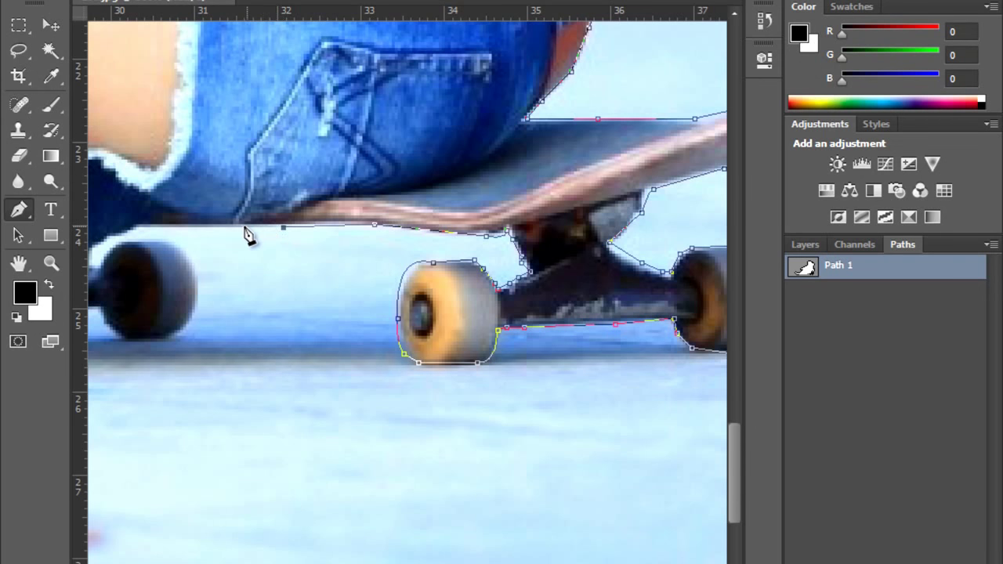
pyautogui.click(228, 227)
pyautogui.moveTo(169, 249); pyautogui.dragTo(541, 235)
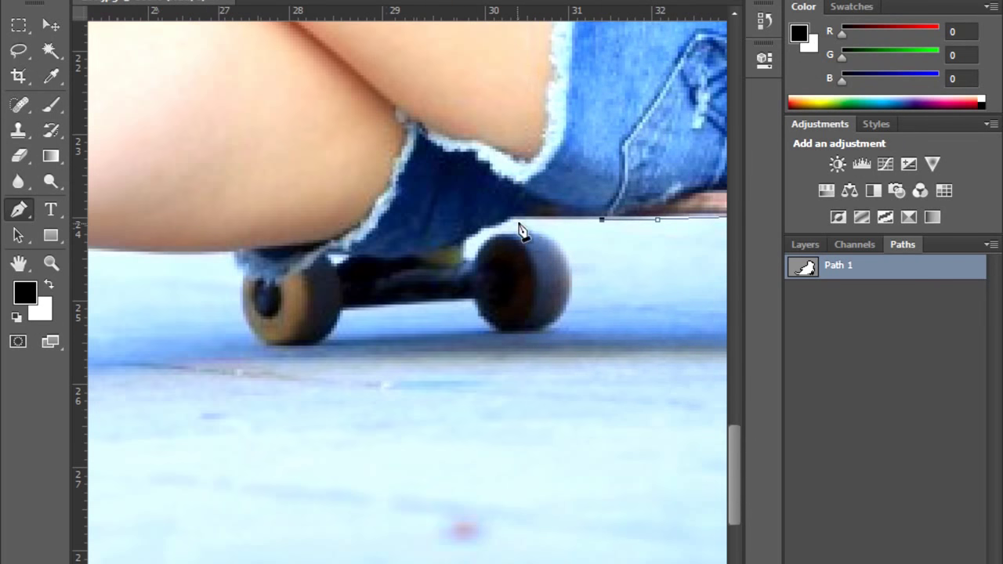
pyautogui.keyDown('ctrl'); pyautogui.click(538, 219); pyautogui.keyUp('ctrl')
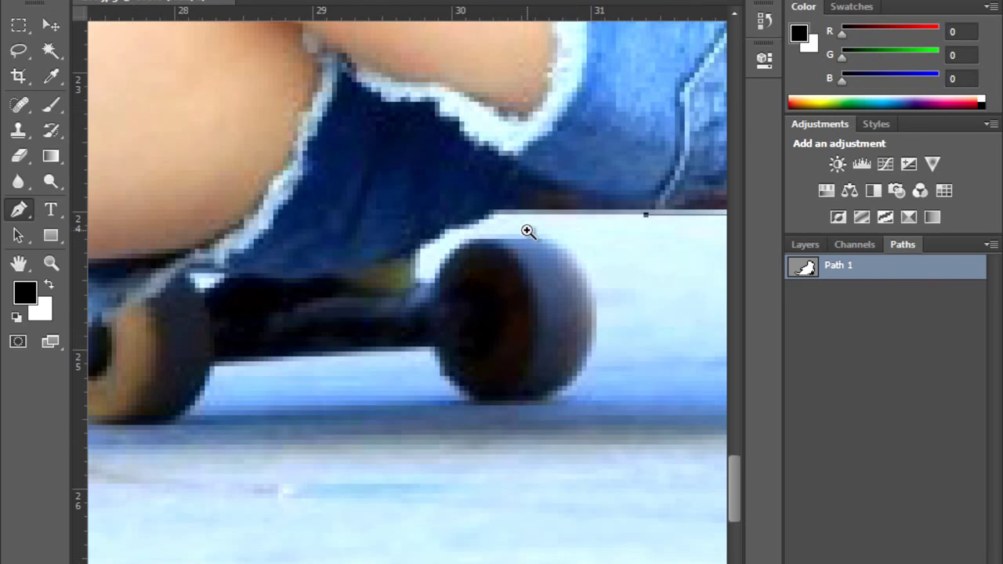
pyautogui.click(568, 214)
pyautogui.click(494, 218)
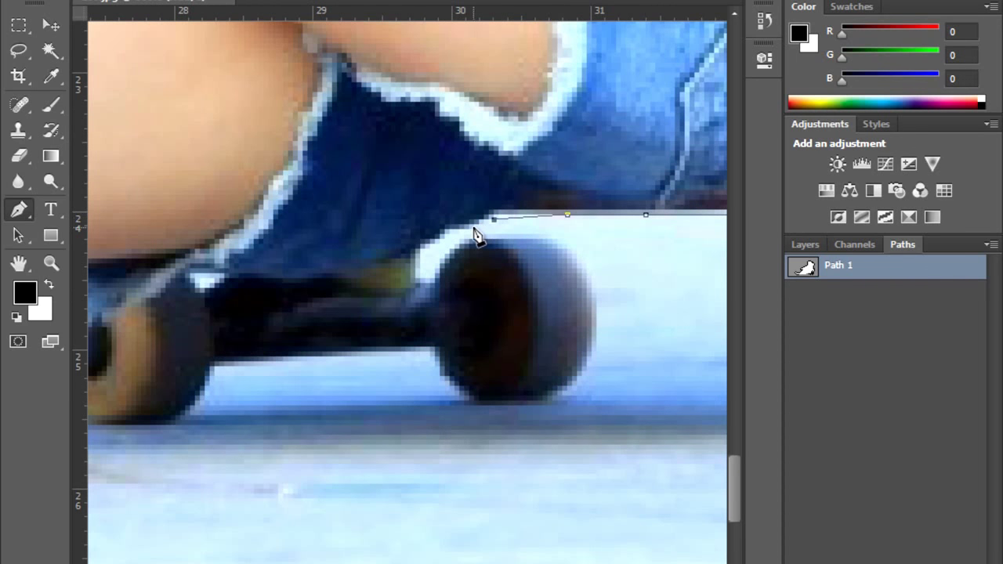
pyautogui.click(469, 228)
pyautogui.click(420, 254)
pyautogui.click(430, 284)
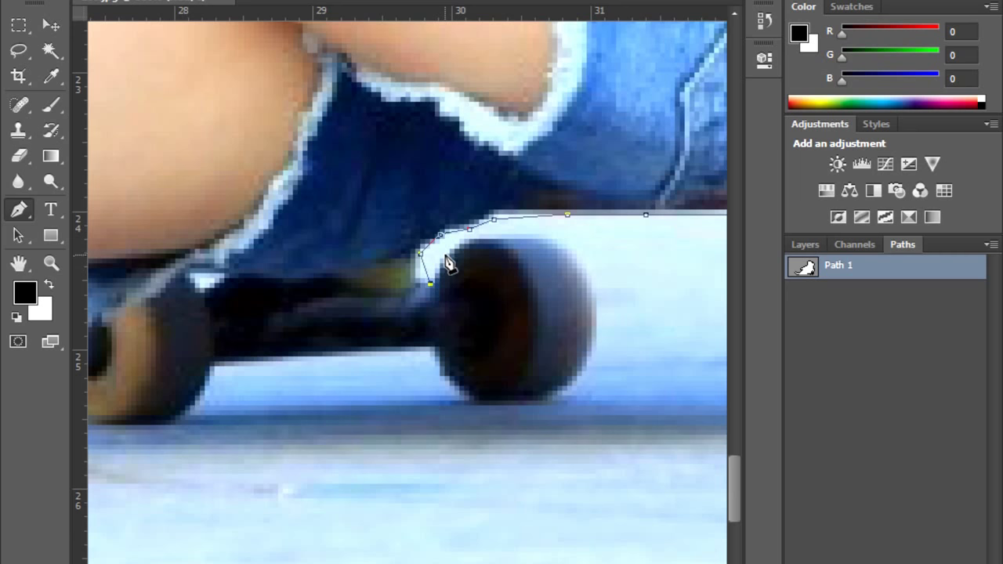
pyautogui.click(452, 250)
# Trace the middle wheel's top, right side, bottom and left side back to the truck
pyautogui.click(464, 240)
pyautogui.click(485, 239)
pyautogui.click(509, 234)
pyautogui.click(543, 234)
pyautogui.click(572, 249)
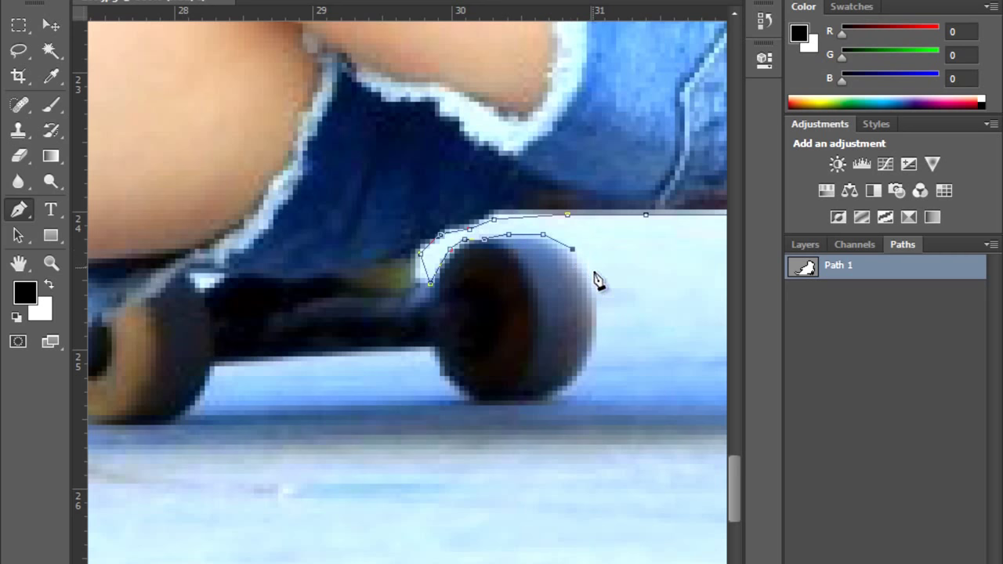
pyautogui.click(598, 298)
pyautogui.click(597, 352)
pyautogui.click(582, 380)
pyautogui.click(523, 406)
pyautogui.moveTo(459, 396); pyautogui.dragTo(475, 406)
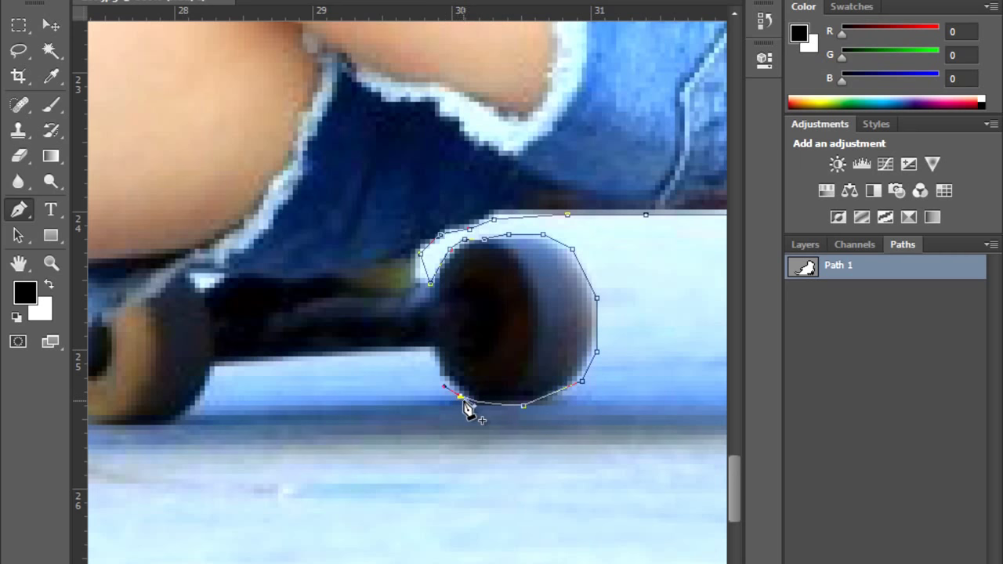
pyautogui.moveTo(435, 358); pyautogui.dragTo(443, 339)
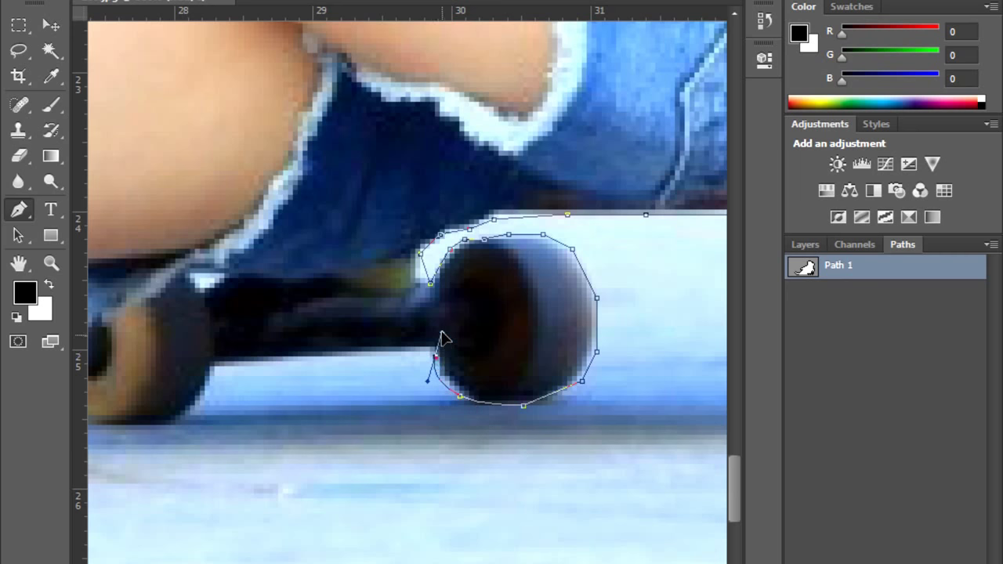
pyautogui.click(411, 347)
pyautogui.moveTo(208, 408); pyautogui.dragTo(656, 329)
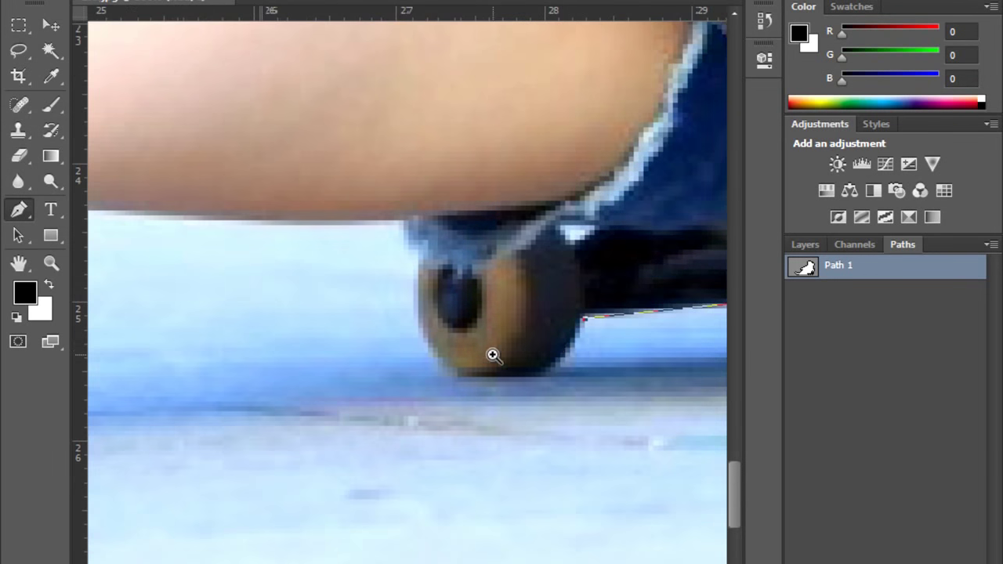
# Trace the leftmost wheel's lower right, bottom corner and left side with sharp-cornered anchors
pyautogui.keyDown('alt'); pyautogui.click(493, 354); pyautogui.keyUp('alt')
pyautogui.keyDown('alt'); pyautogui.click(542, 366); pyautogui.keyUp('alt')
pyautogui.keyDown('alt'); pyautogui.click(542, 365); pyautogui.keyUp('alt')
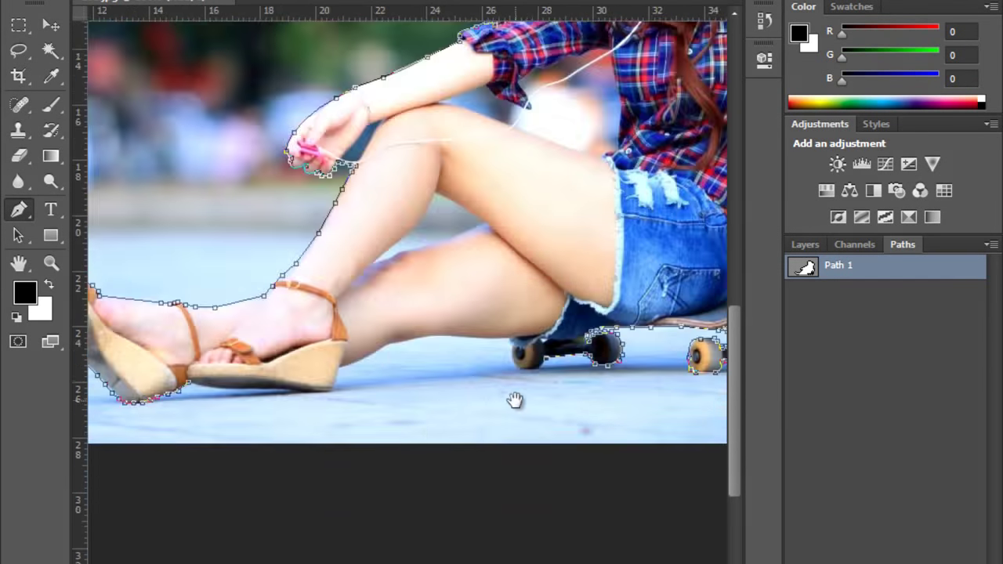
pyautogui.moveTo(514, 401); pyautogui.dragTo(533, 369)
pyautogui.keyDown('ctrl'); pyautogui.click(544, 340); pyautogui.keyUp('ctrl')
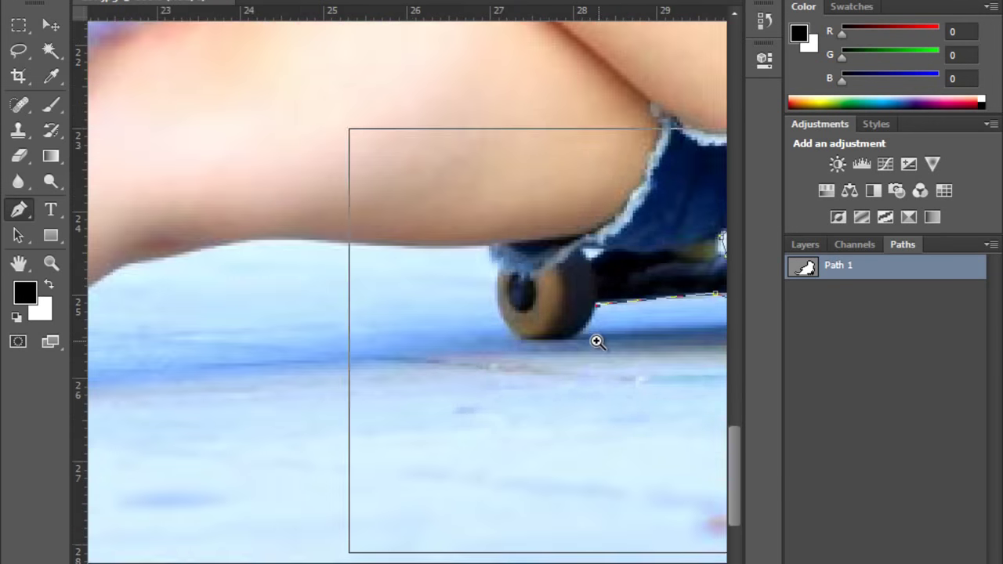
pyautogui.keyDown('ctrl'); pyautogui.click(599, 342); pyautogui.keyUp('ctrl')
pyautogui.keyDown('ctrl'); pyautogui.click(591, 340); pyautogui.keyUp('ctrl')
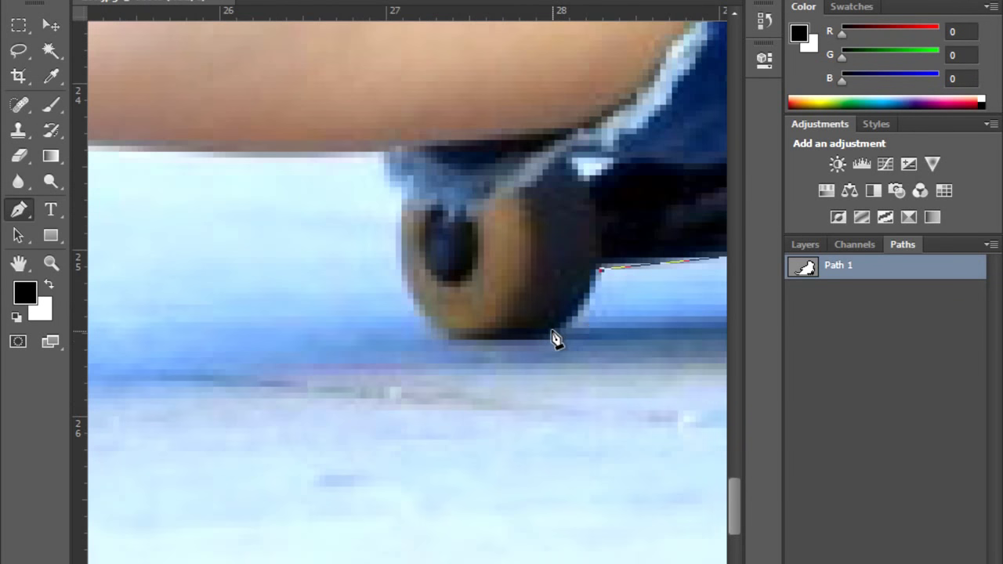
pyautogui.moveTo(555, 328); pyautogui.dragTo(501, 351)
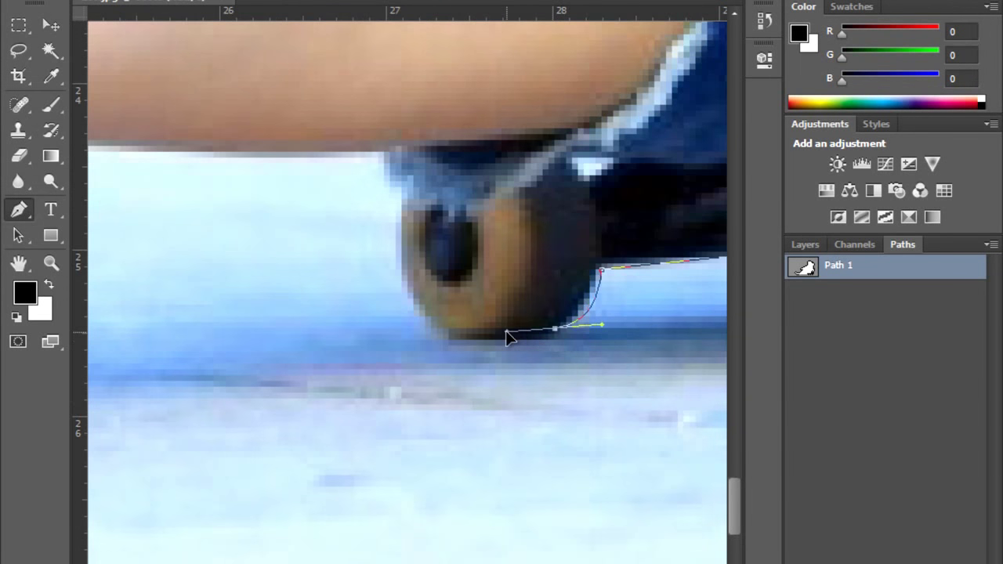
pyautogui.keyDown('alt'); pyautogui.click(555, 329); pyautogui.keyUp('alt')
pyautogui.click(455, 340)
pyautogui.moveTo(413, 300); pyautogui.dragTo(417, 255)
pyautogui.keyDown('alt'); pyautogui.click(414, 301); pyautogui.keyUp('alt')
# Curve the path up the wheel's left edge to where it meets the leg
pyautogui.moveTo(400, 213); pyautogui.dragTo(422, 139)
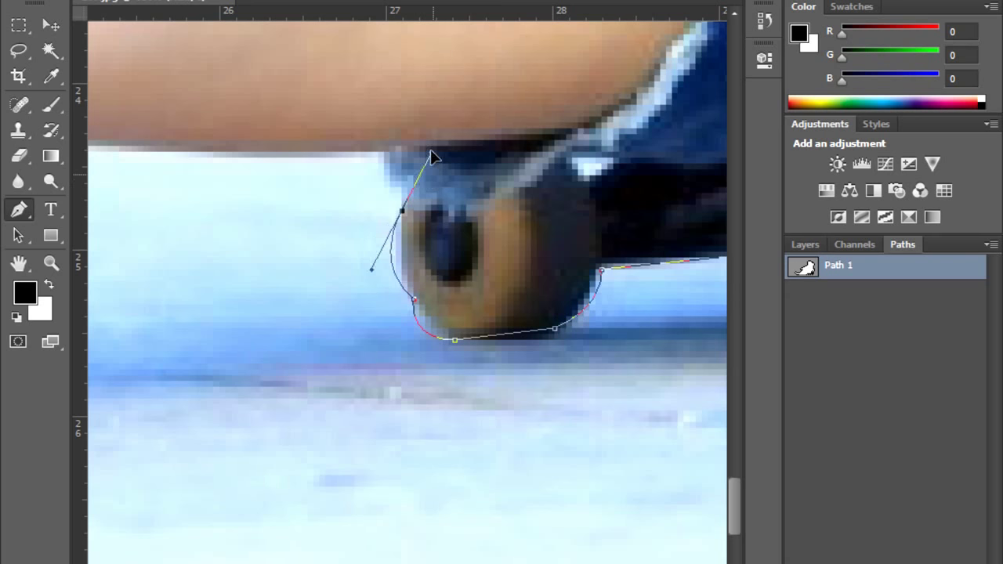
pyautogui.keyDown('alt'); pyautogui.click(401, 214); pyautogui.keyUp('alt')
pyautogui.moveTo(379, 164); pyautogui.dragTo(351, 161)
pyautogui.keyDown('alt'); pyautogui.click(379, 164); pyautogui.keyUp('alt')
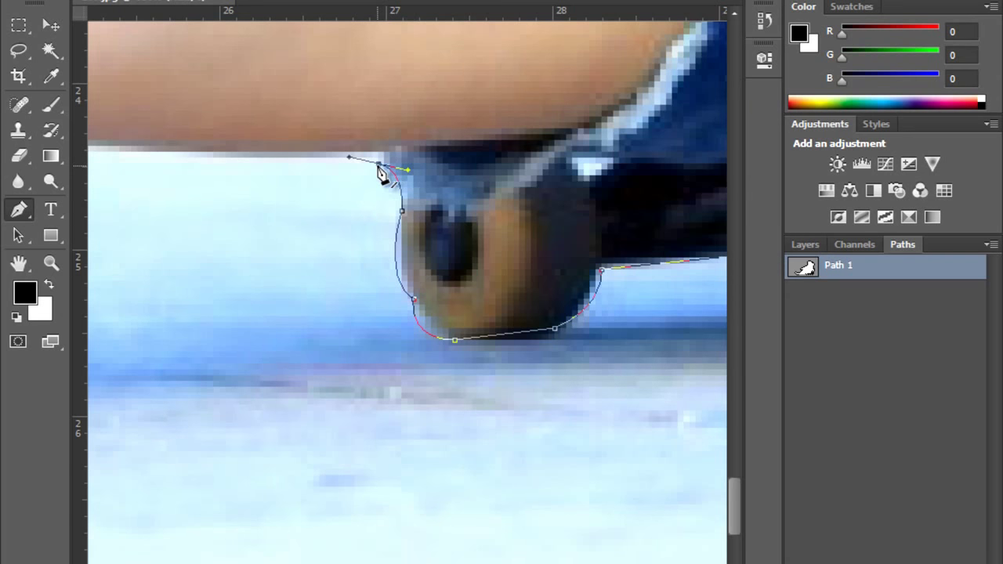
pyautogui.keyDown('alt'); pyautogui.click(291, 164); pyautogui.keyUp('alt')
pyautogui.keyDown('alt'); pyautogui.click(337, 187); pyautogui.keyUp('alt')
pyautogui.moveTo(320, 207); pyautogui.dragTo(524, 397)
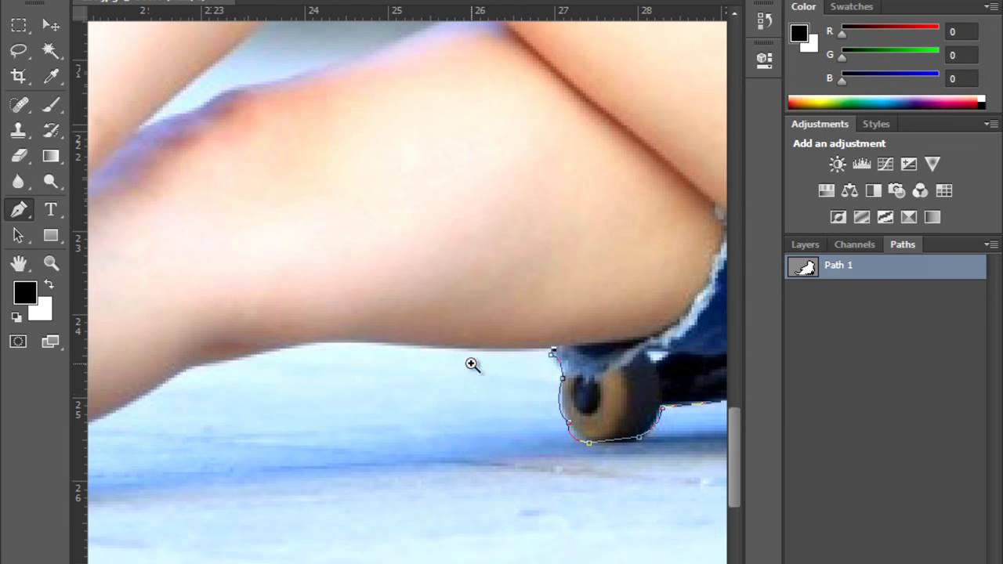
pyautogui.keyDown('ctrl'); pyautogui.click(476, 365); pyautogui.keyUp('ctrl')
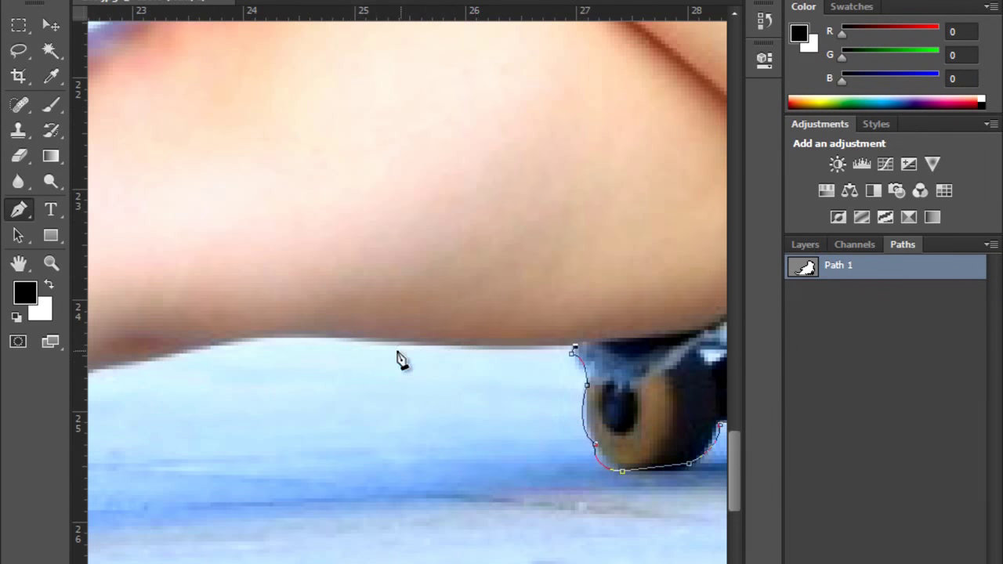
# Run the path along the leg's underside down toward the sandal heel
pyautogui.moveTo(310, 342); pyautogui.dragTo(224, 342)
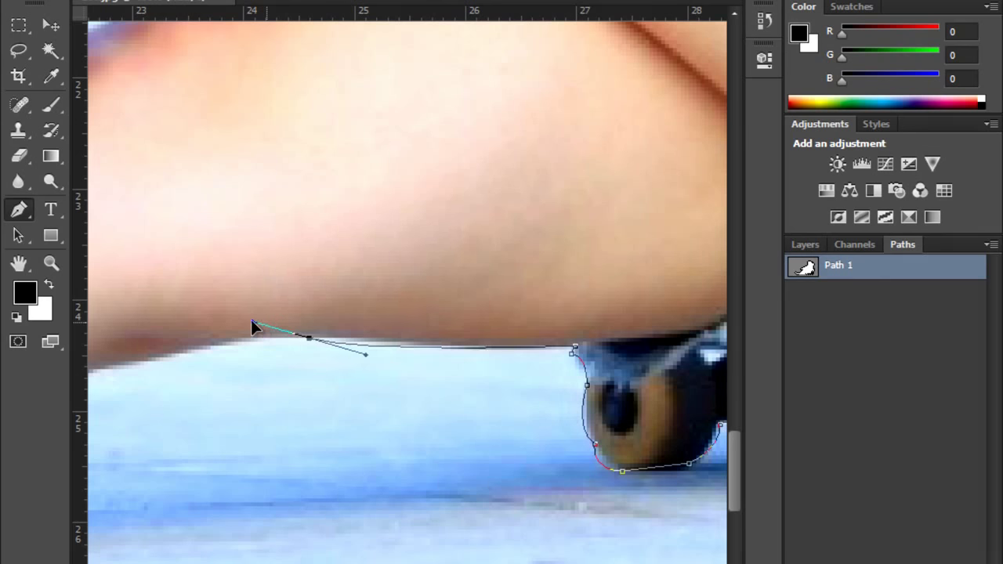
pyautogui.click(309, 342)
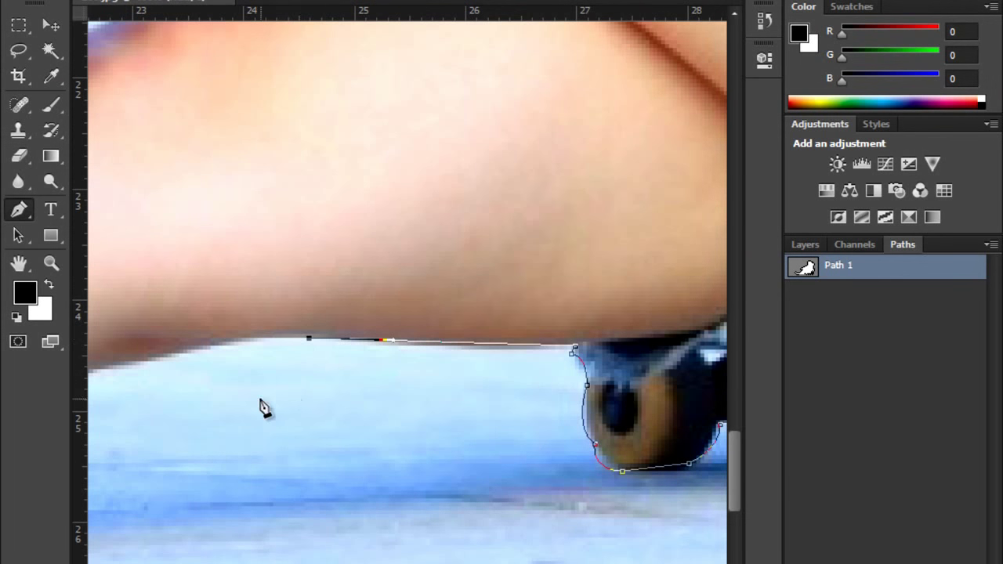
pyautogui.moveTo(262, 406); pyautogui.dragTo(517, 361)
pyautogui.moveTo(352, 336); pyautogui.dragTo(237, 380)
pyautogui.keyDown('alt'); pyautogui.click(352, 335); pyautogui.keyUp('alt')
pyautogui.moveTo(352, 396); pyautogui.dragTo(477, 381)
pyautogui.moveTo(372, 362); pyautogui.dragTo(330, 376)
pyautogui.keyDown('alt'); pyautogui.click(373, 363); pyautogui.keyUp('alt')
# Place anchors at the heel corner, heel bottom and sole corner, redoing one misplaced point
pyautogui.click(314, 381)
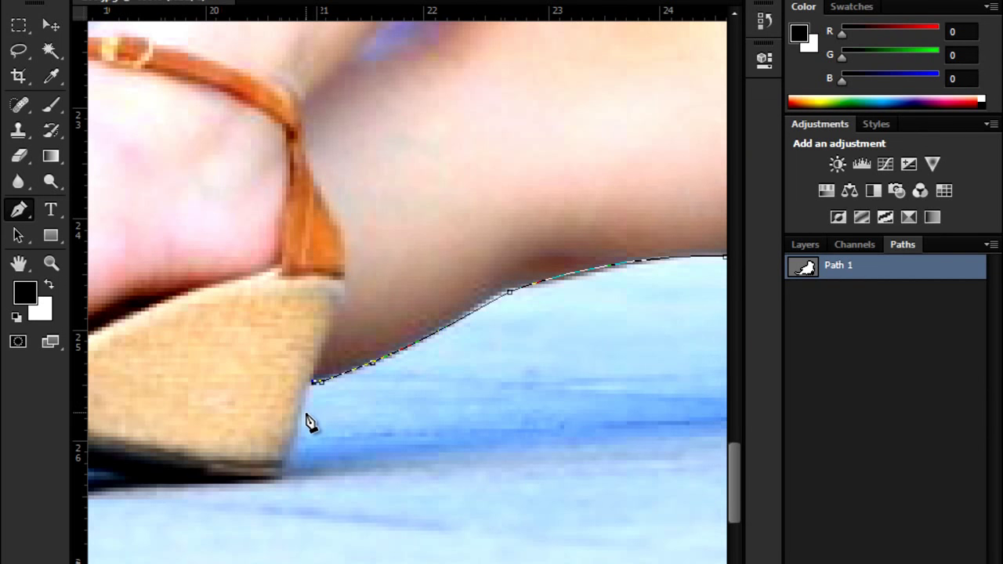
pyautogui.moveTo(316, 470); pyautogui.dragTo(428, 381)
pyautogui.click(397, 377)
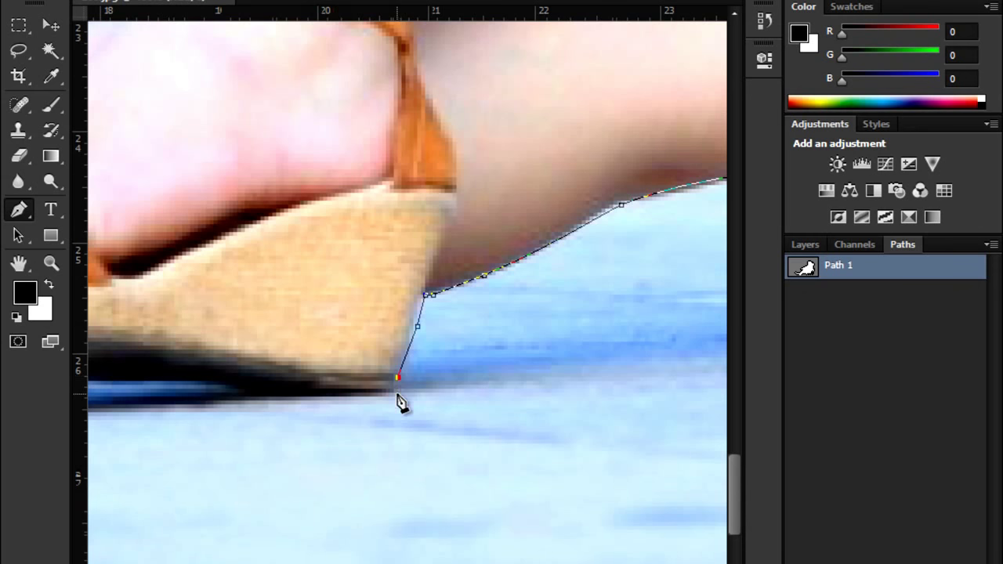
pyautogui.hotkey('ctrl', 'z')
pyautogui.click(409, 374)
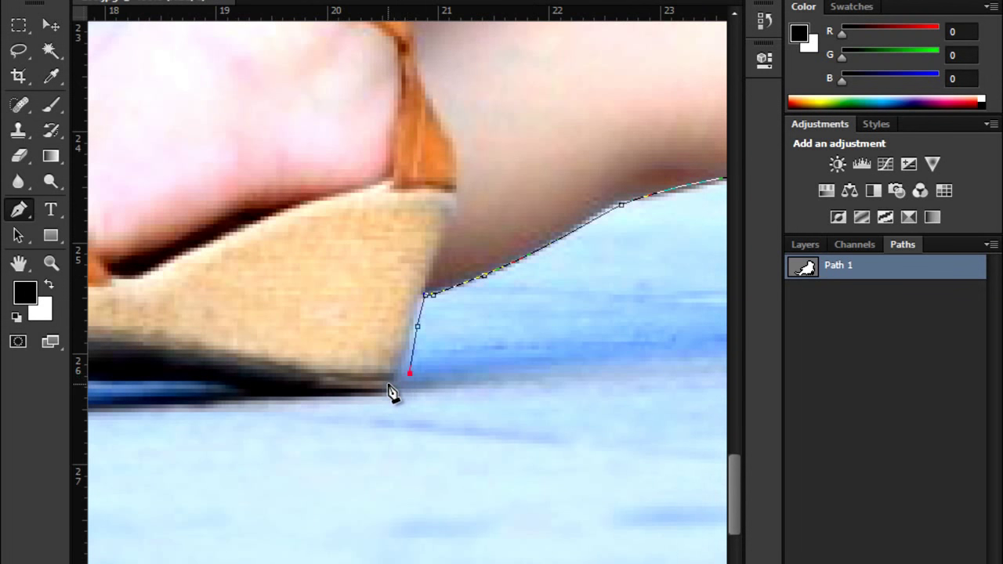
pyautogui.click(394, 389)
# Pan to the sandal sole and place anchors leftward along its bottom edge
pyautogui.hotkey('ctrl', '-')
pyautogui.moveTo(462, 381); pyautogui.dragTo(639, 350)
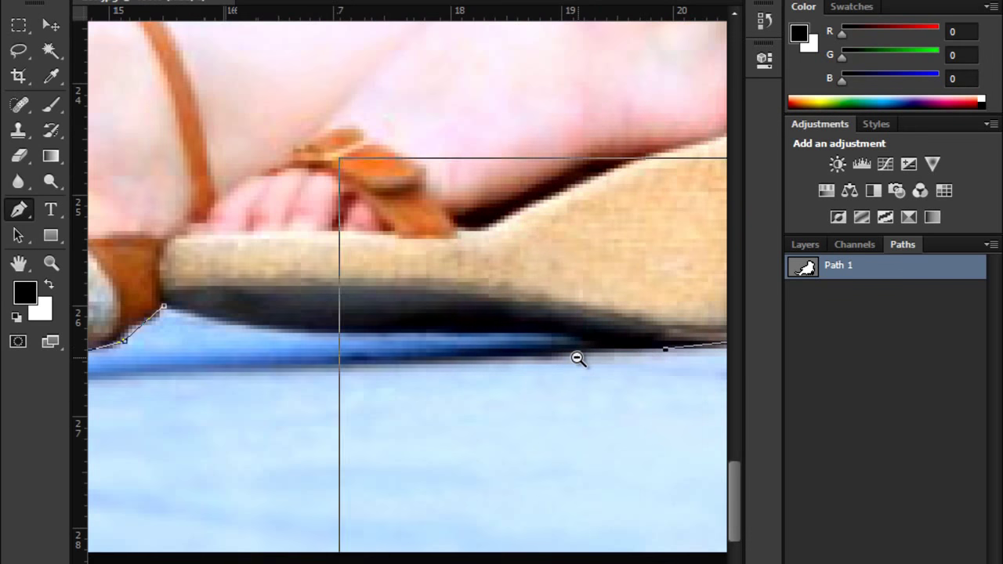
pyautogui.click(594, 352)
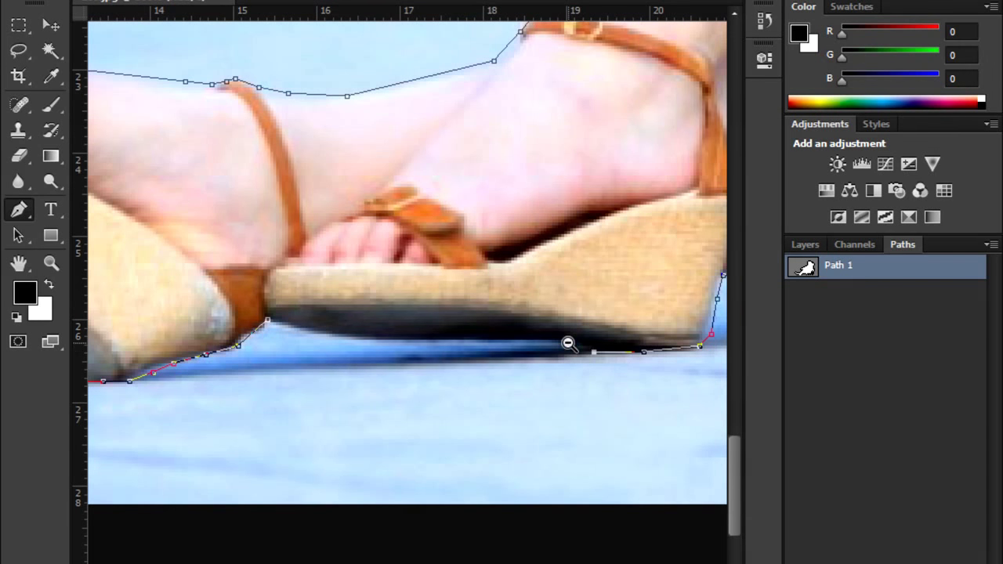
pyautogui.scroll(1, 570, 351)
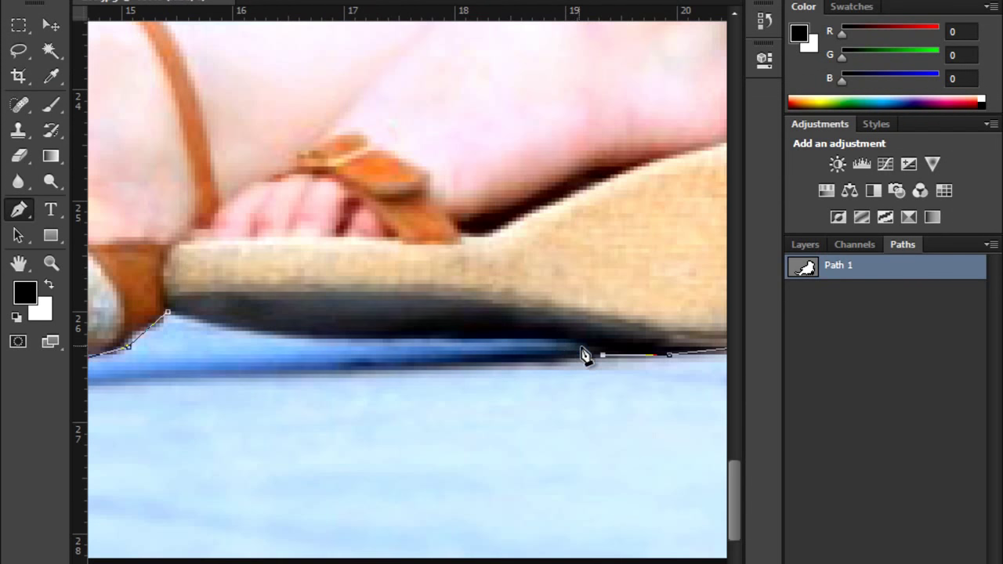
pyautogui.click(582, 347)
pyautogui.click(555, 343)
pyautogui.click(523, 339)
pyautogui.click(485, 339)
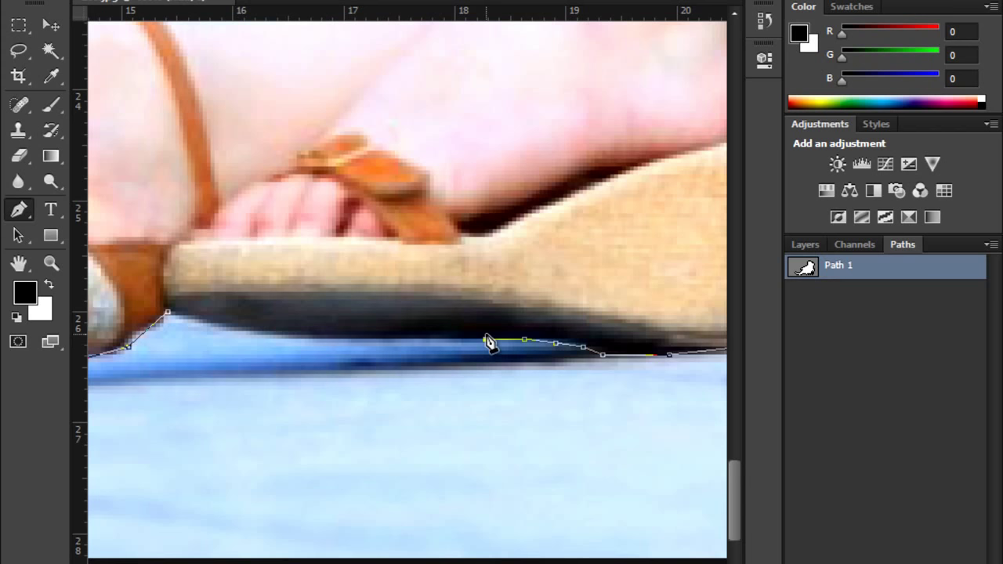
pyautogui.click(414, 343)
# Replace the stray sole anchor and extend the path up toward the back sandal
pyautogui.hotkey('ctrl', 'z')
pyautogui.click(485, 341)
pyautogui.click(398, 340)
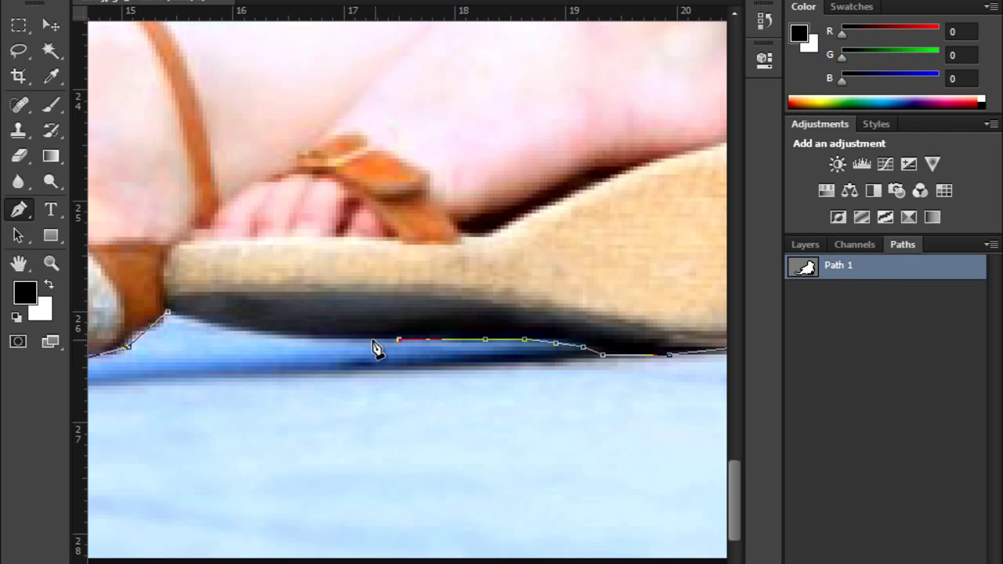
pyautogui.click(339, 340)
pyautogui.click(269, 335)
pyautogui.click(207, 323)
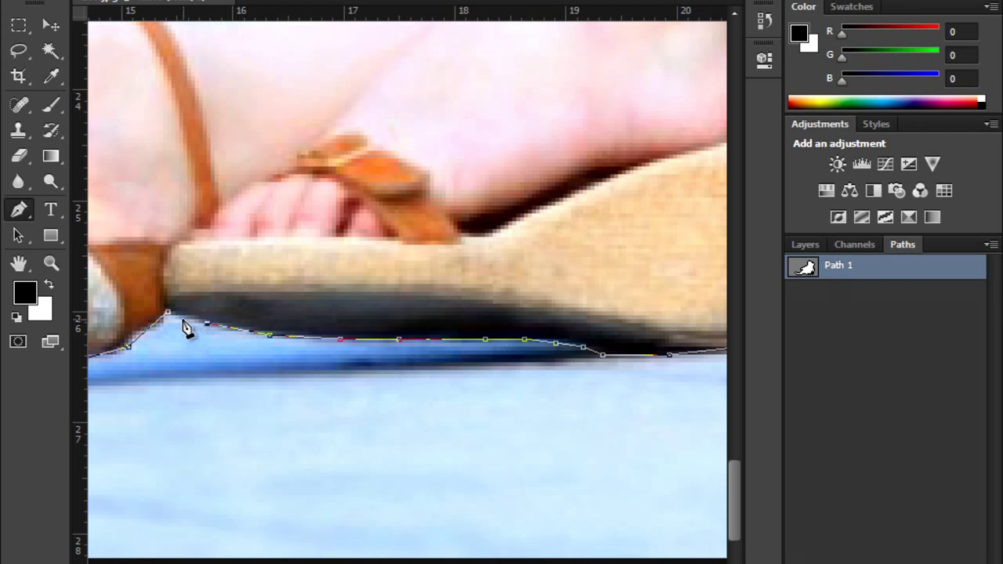
pyautogui.keyDown('alt'); pyautogui.click(239, 327); pyautogui.keyUp('alt')
# Check the path at the sandal sole, fit the photo on screen, and hide the path outline
pyautogui.keyDown('alt'); pyautogui.click(311, 354); pyautogui.keyUp('alt')
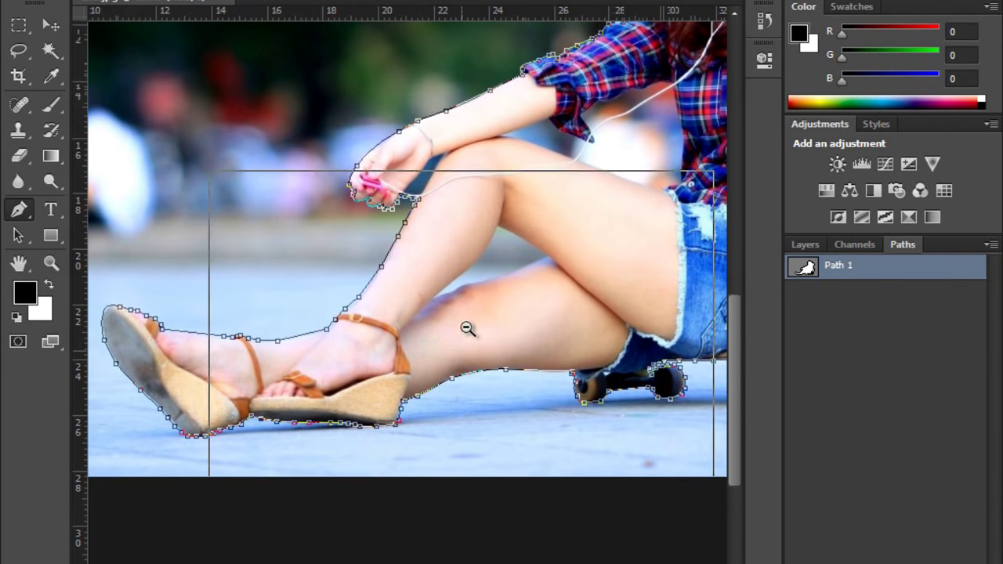
pyautogui.keyDown('alt'); pyautogui.click(468, 330); pyautogui.keyUp('alt')
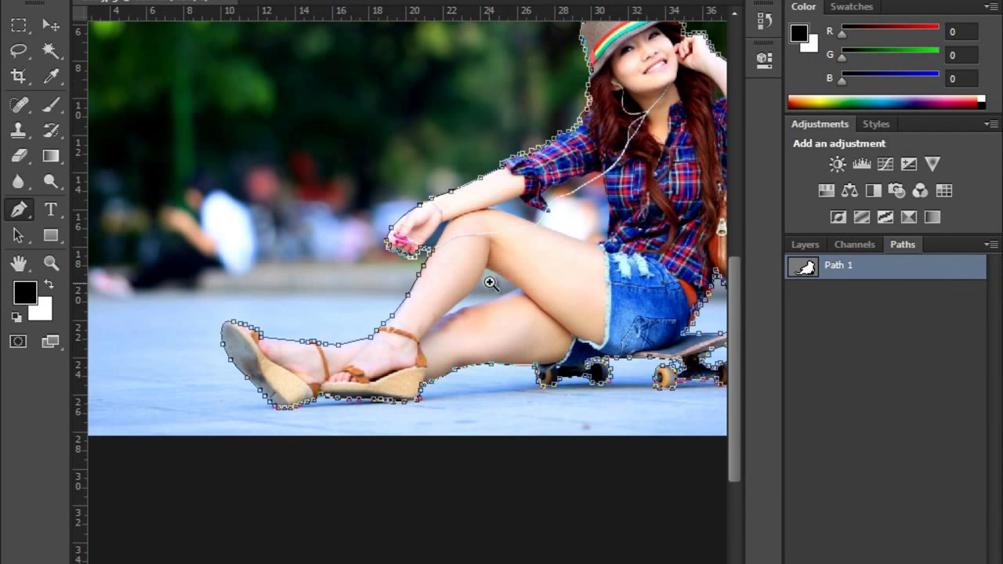
pyautogui.scroll(3, 530, 342)
pyautogui.click(531, 342)
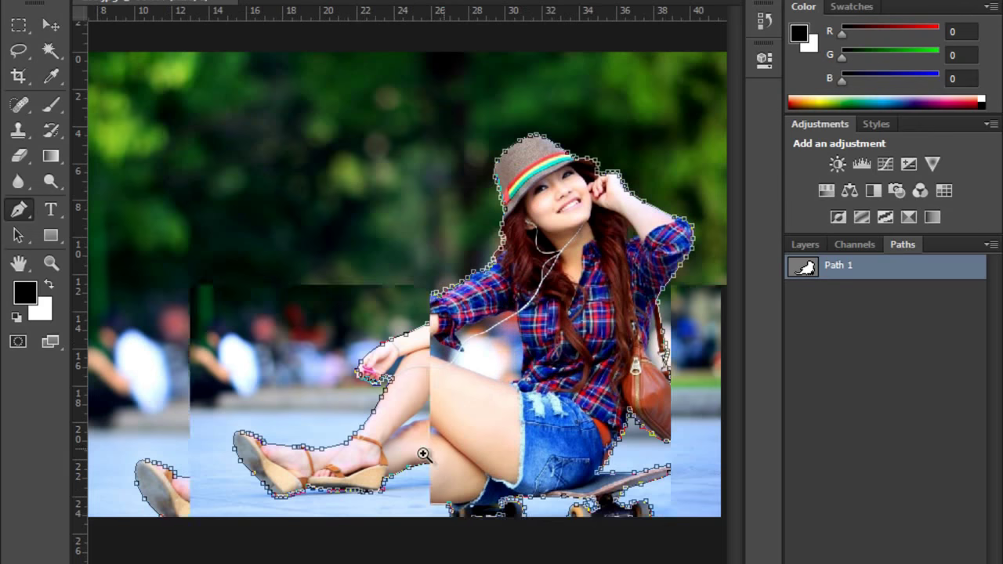
pyautogui.click(376, 430)
pyautogui.click(332, 487)
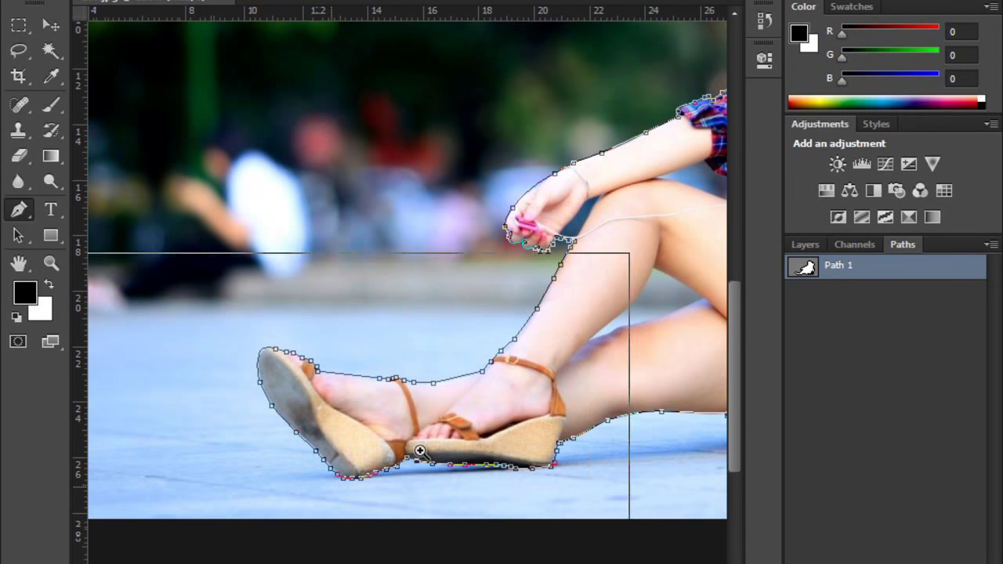
pyautogui.click(471, 424)
pyautogui.click(491, 426)
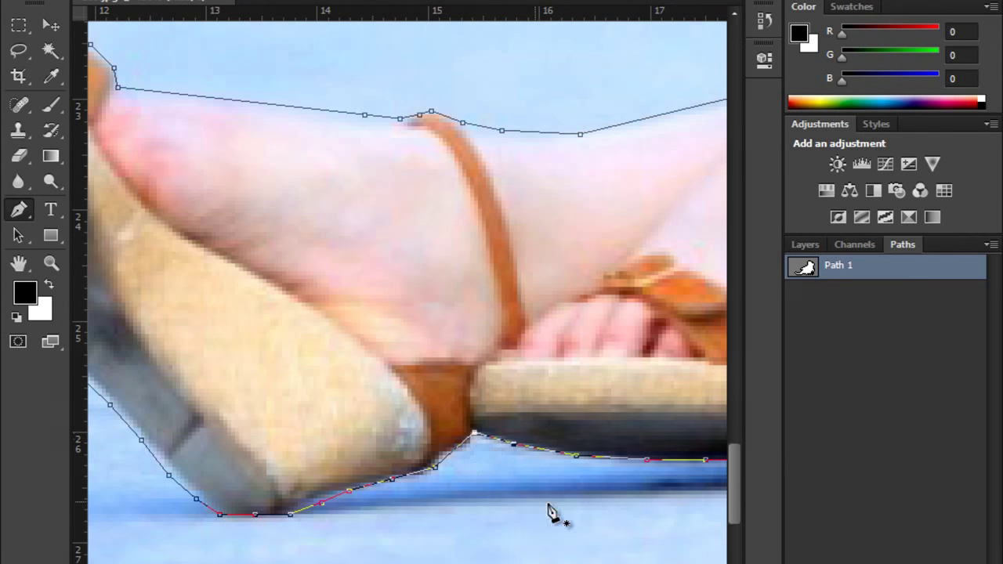
pyautogui.keyDown('alt'); pyautogui.click(541, 439); pyautogui.keyUp('alt')
pyautogui.scroll(-5, 542, 439)
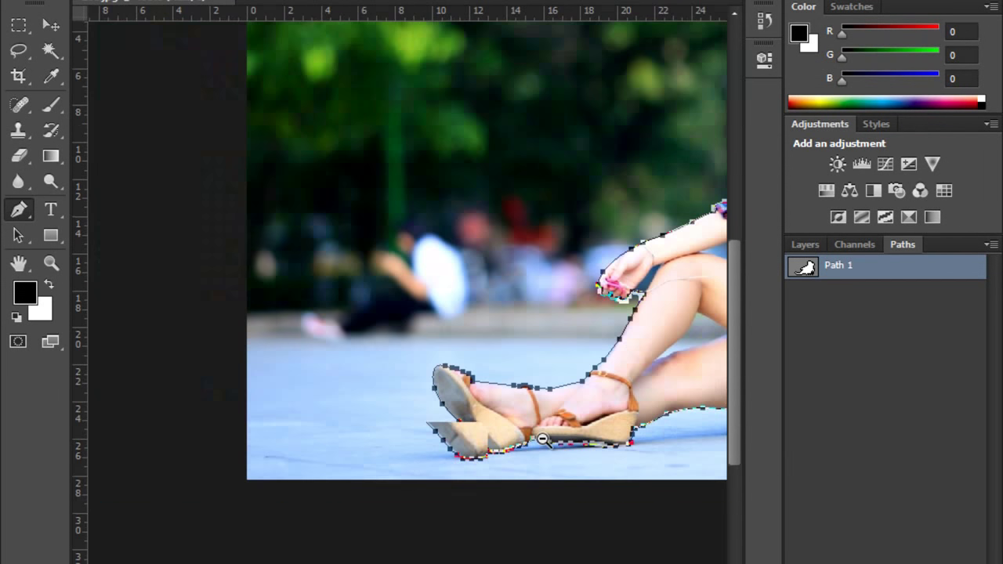
pyautogui.hotkey('ctrl', '0')
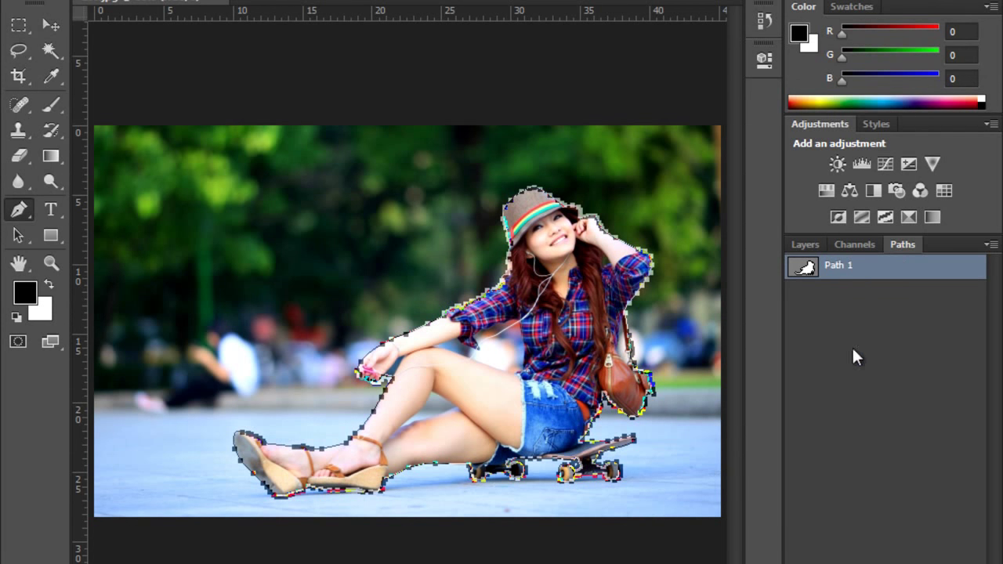
pyautogui.press('Escape')
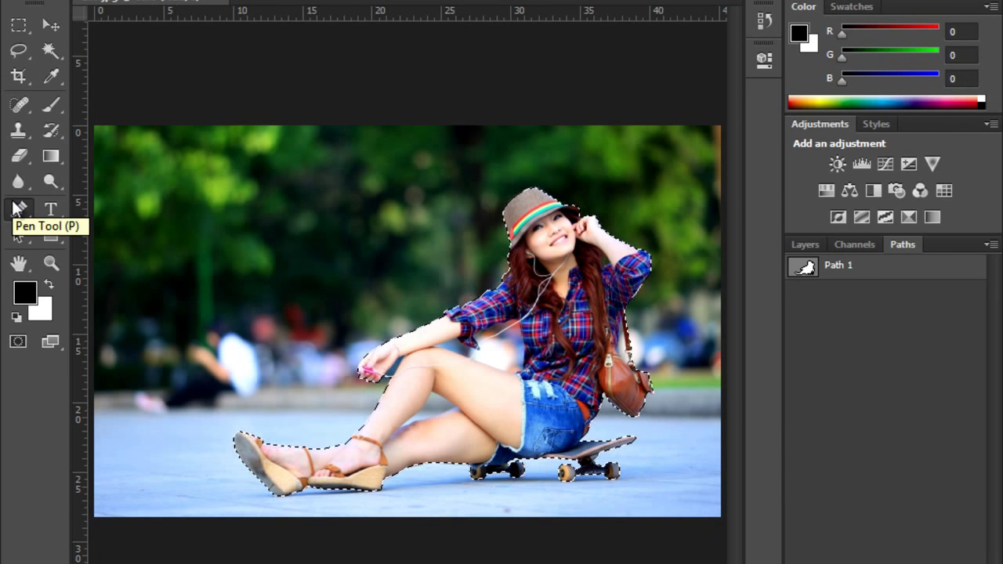
# Copy the selected girl and create a clipboard-sized new document at 300 ppi
pyautogui.click(18, 209)
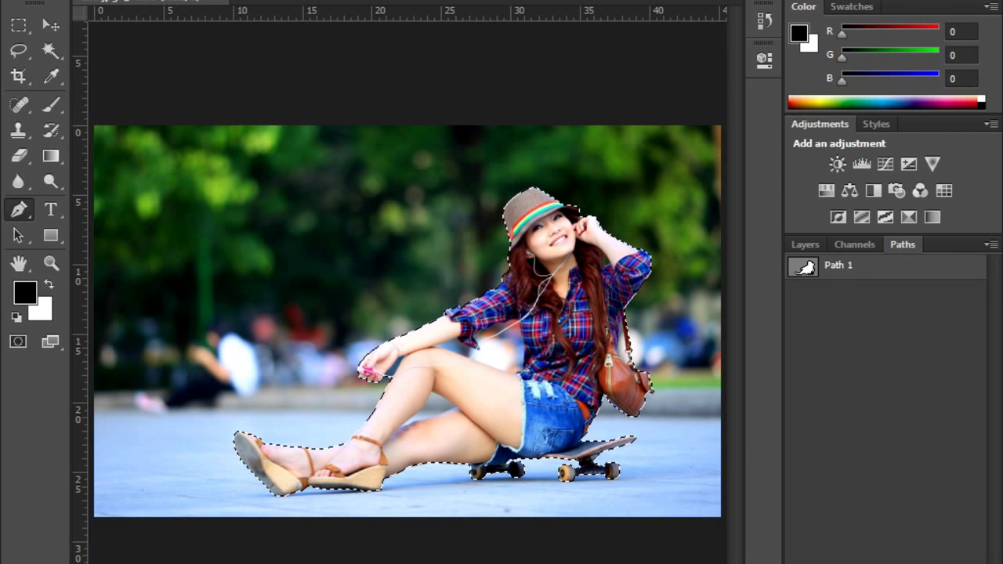
pyautogui.click(122, 1)
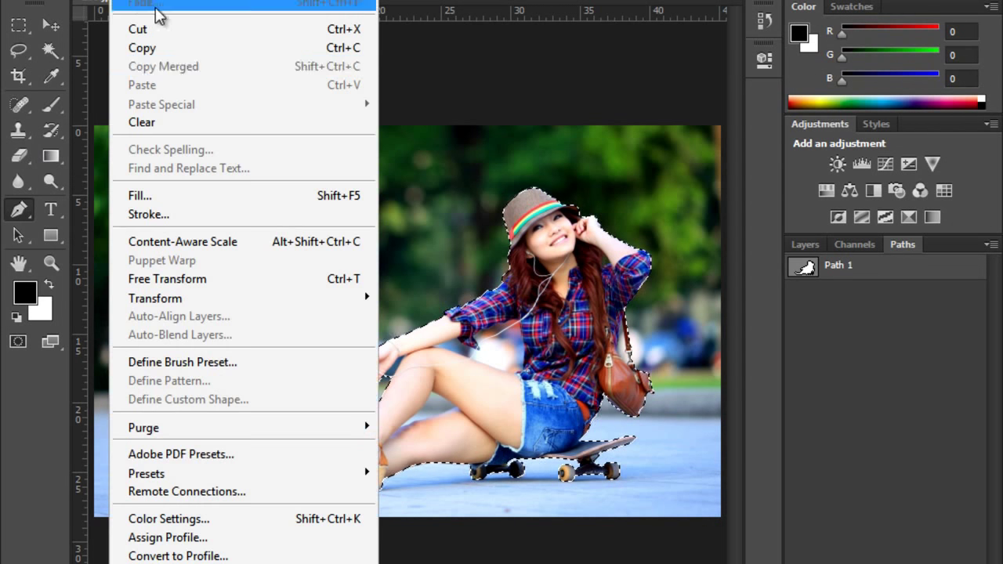
pyautogui.click(142, 48)
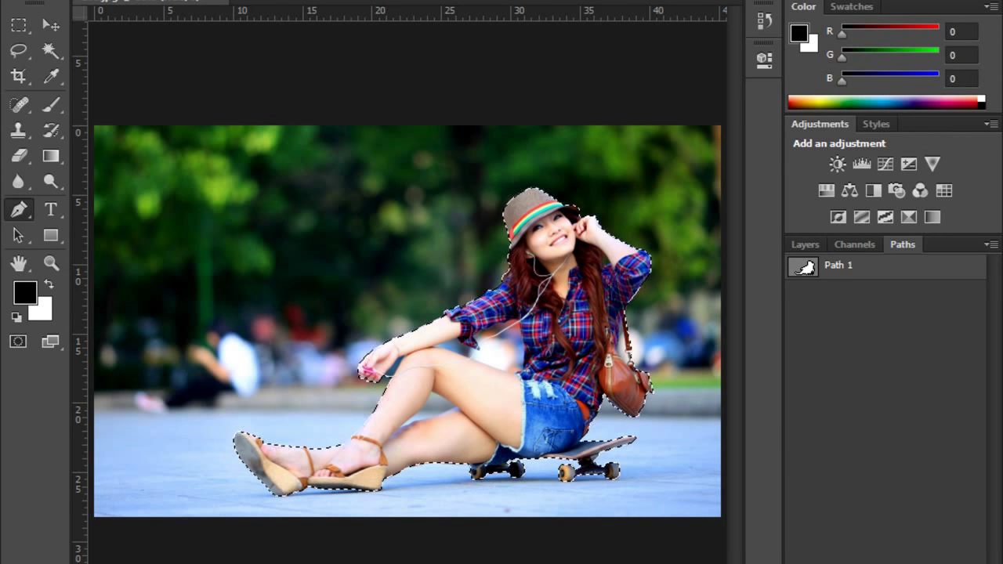
pyautogui.hotkey('alt', 'f')
pyautogui.press('n')
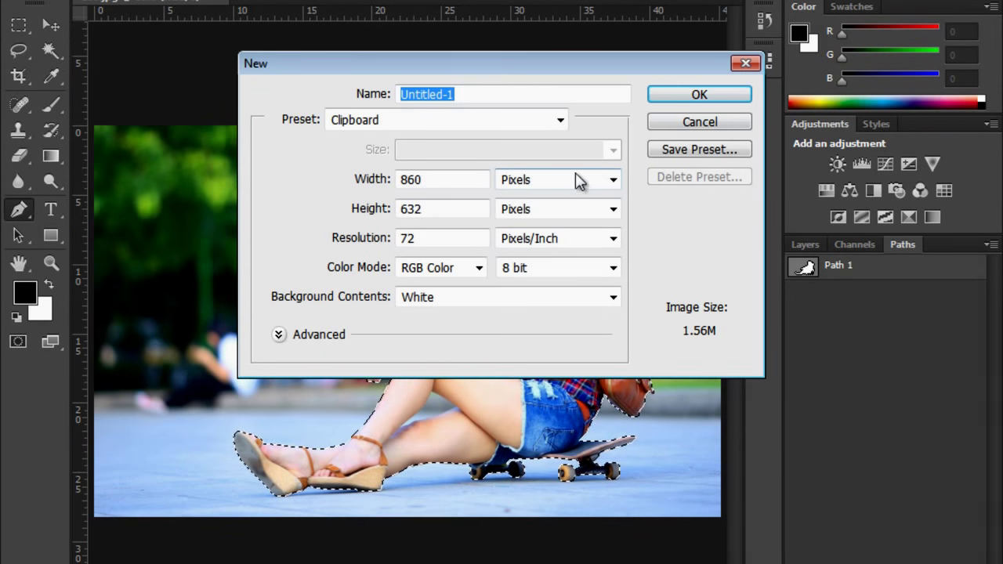
pyautogui.doubleClick(463, 239)
pyautogui.write('300')
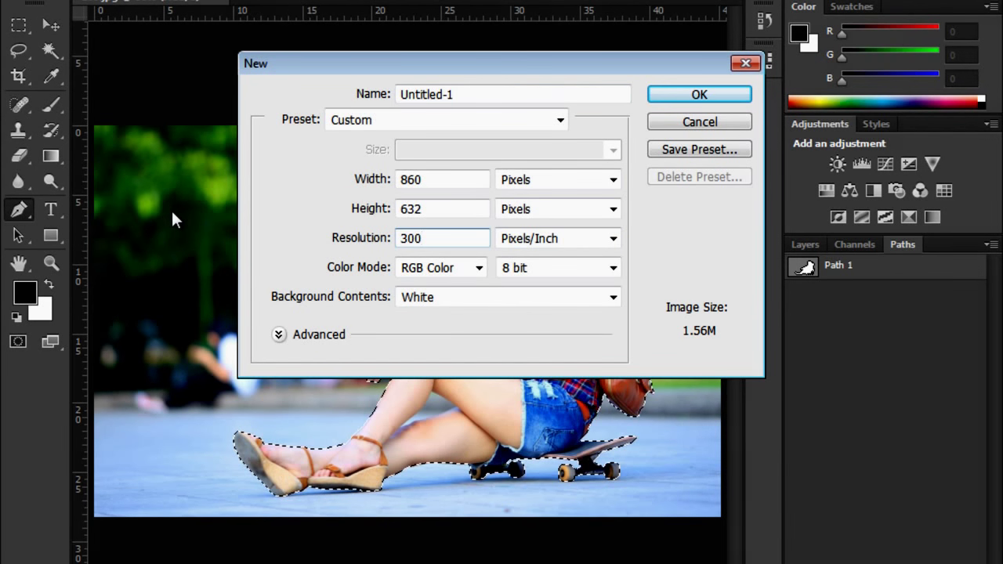
pyautogui.click(699, 93)
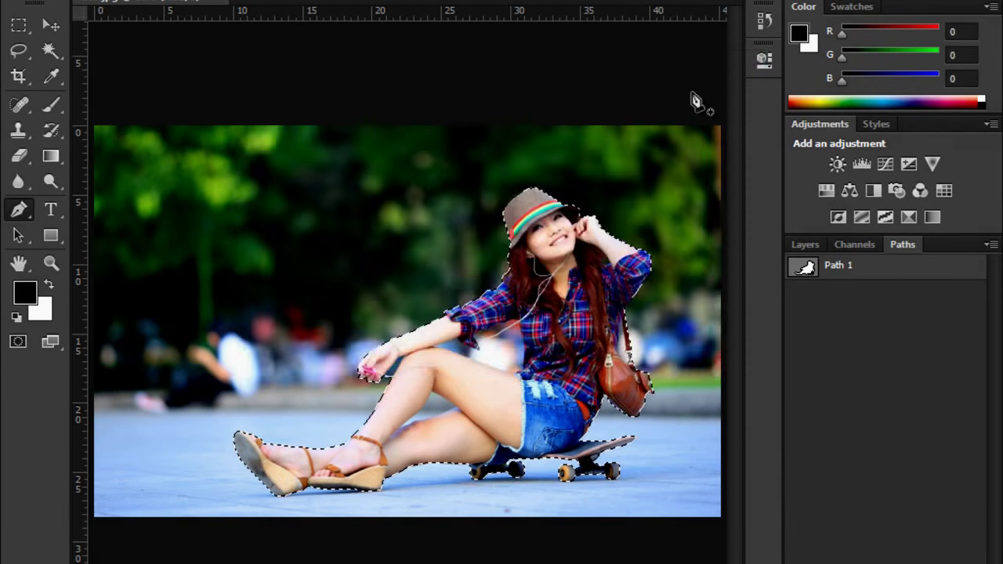
# Paste the girl onto the new white canvas and switch to the Move tool
pyautogui.click(129, 1)
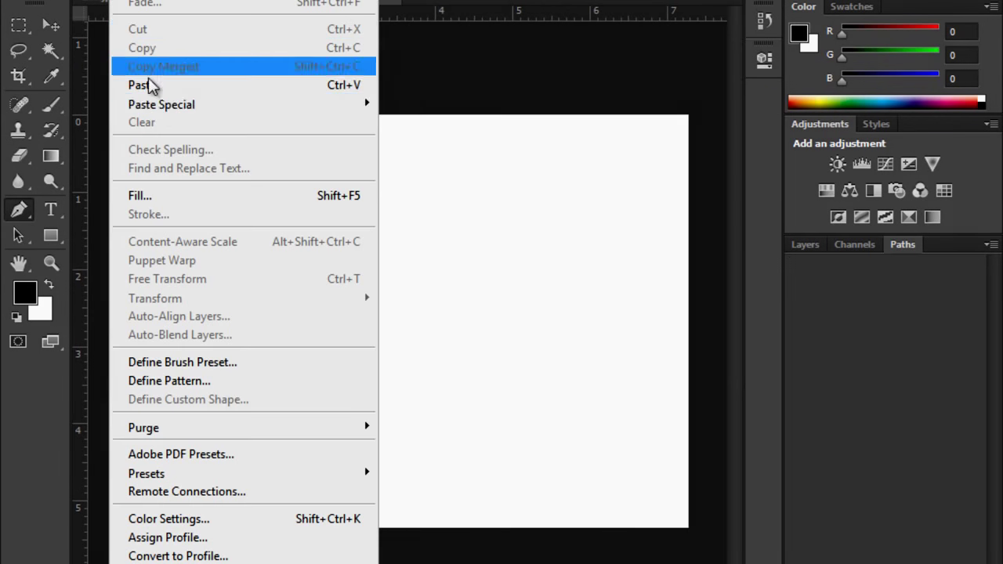
pyautogui.click(186, 83)
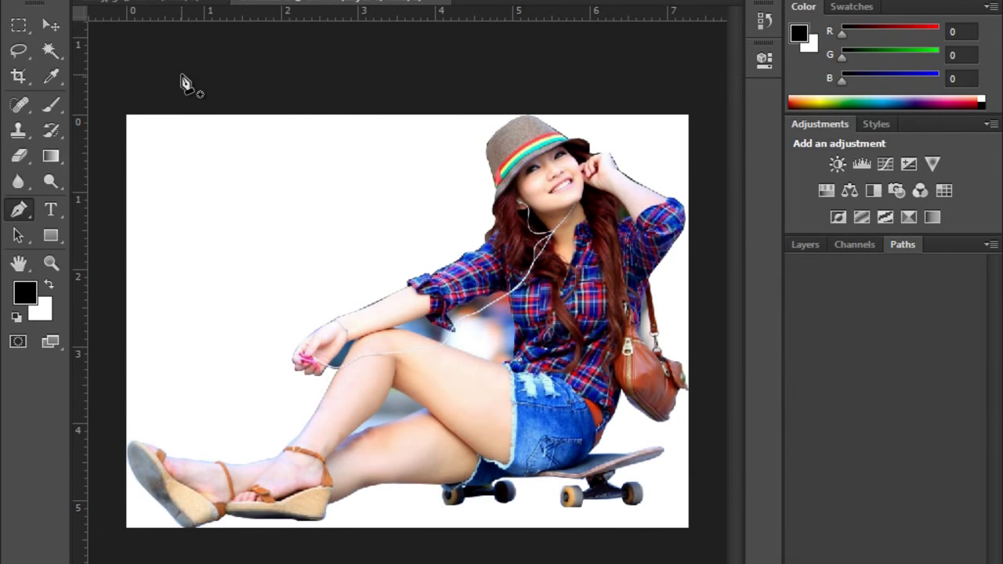
pyautogui.click(45, 27)
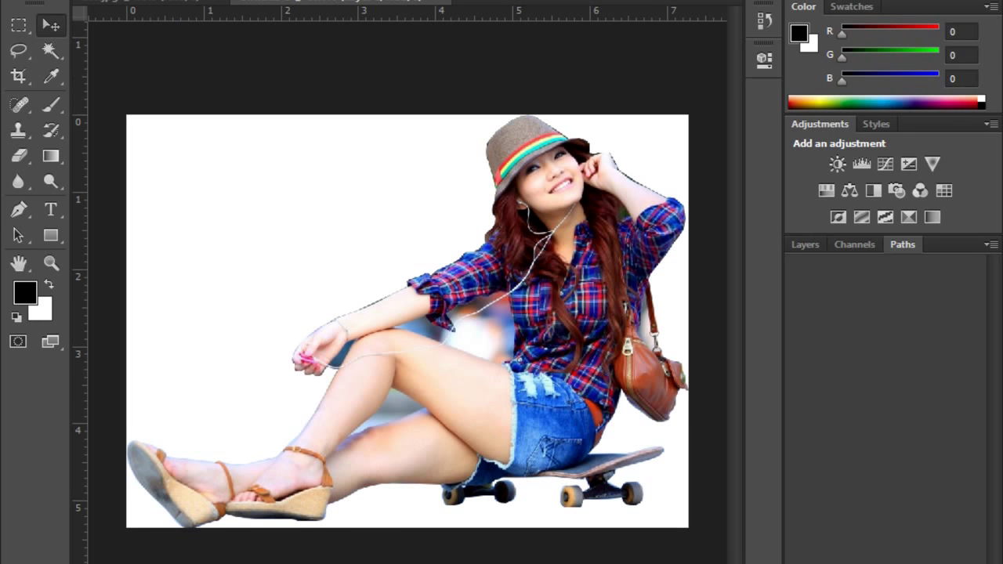
pyautogui.click(266, 1)
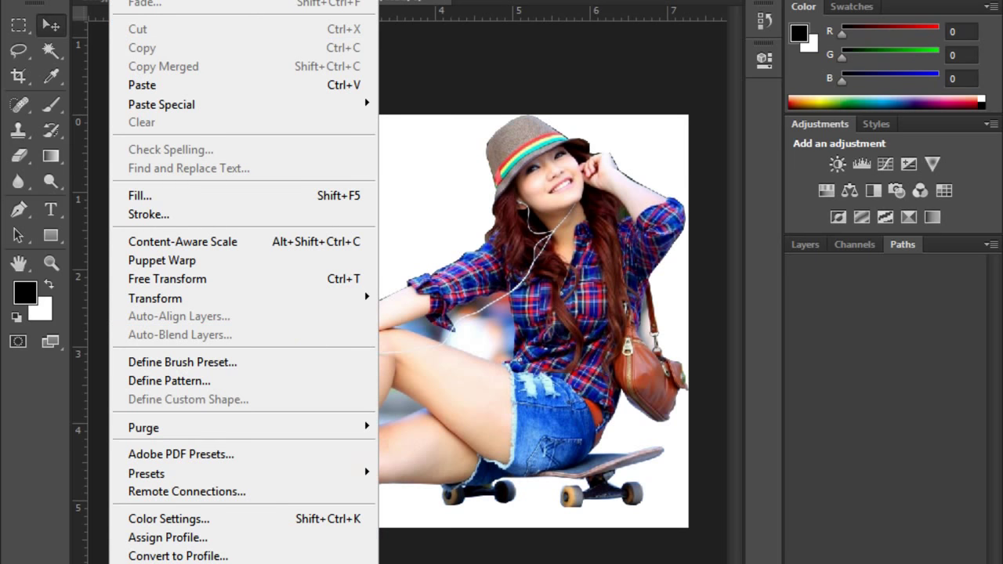
# Free Transform the pasted girl slightly smaller, nudge her up-left, and apply
pyautogui.click(288, 280)
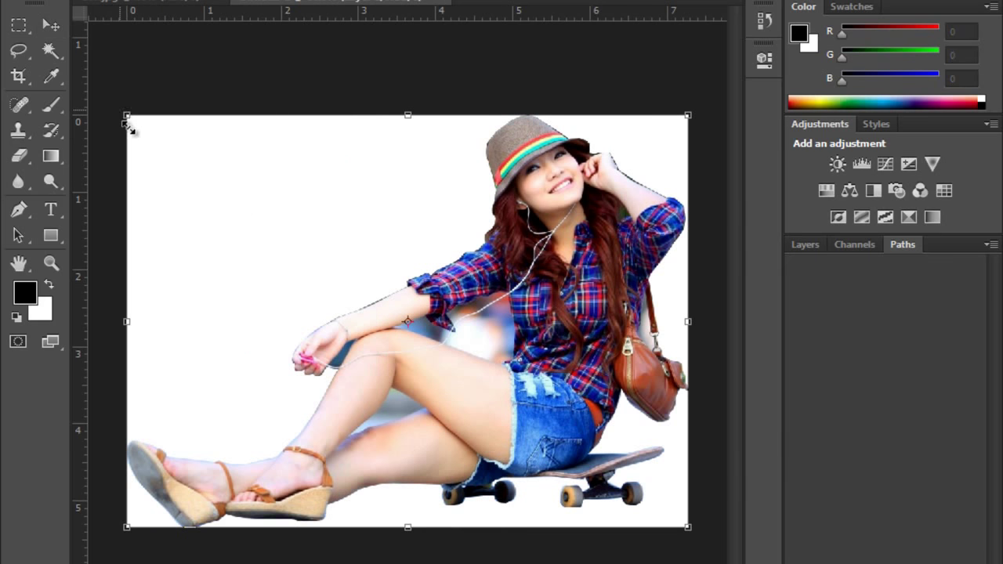
pyautogui.moveTo(128, 124); pyautogui.dragTo(148, 131)
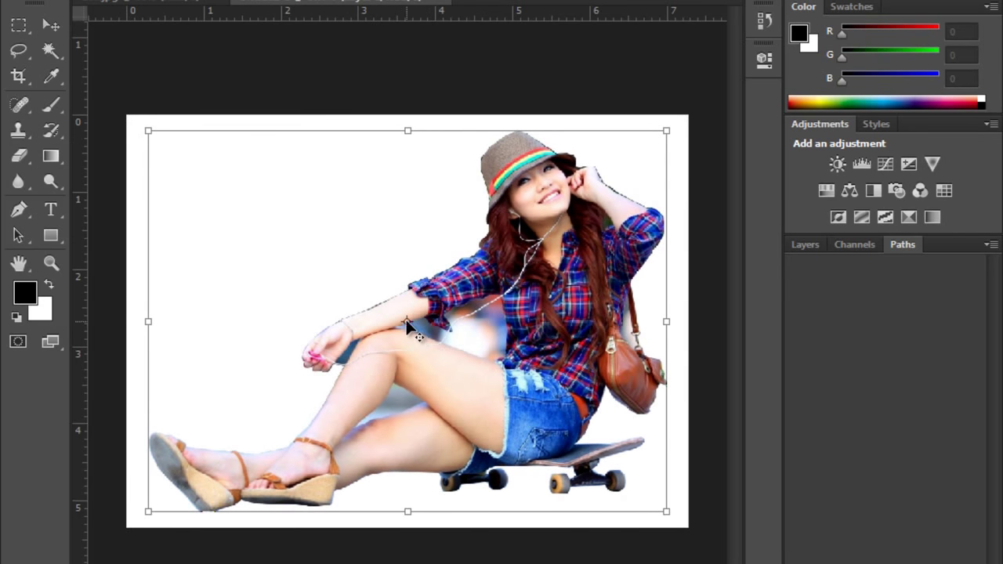
pyautogui.moveTo(542, 318); pyautogui.dragTo(539, 316)
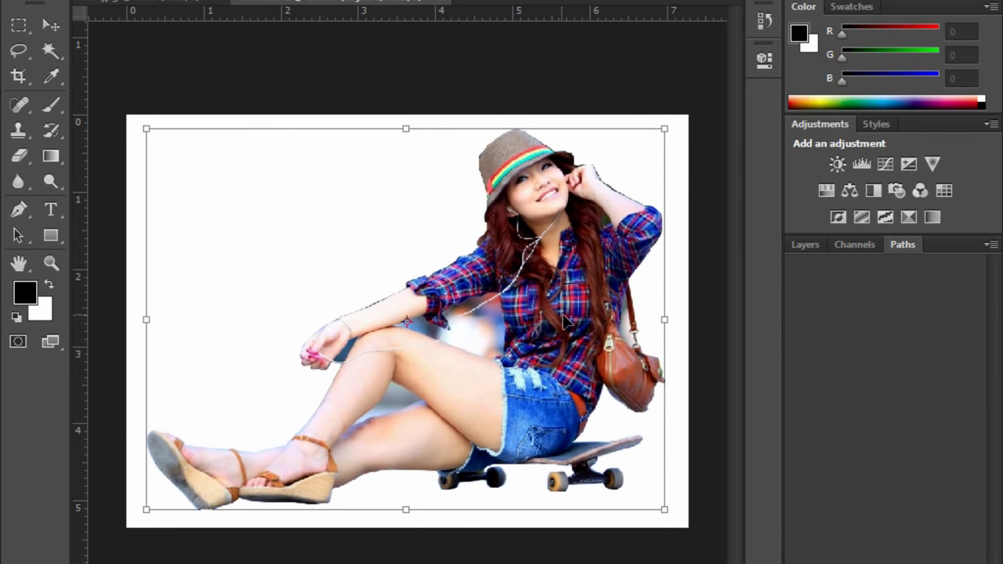
pyautogui.press('Return')
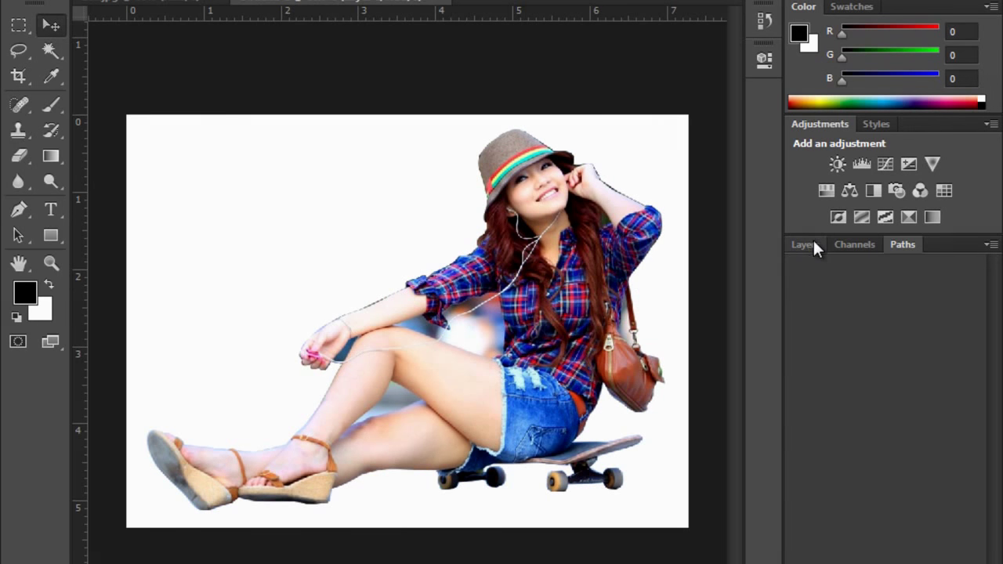
# Show the Layers panel, load Layer 1's outline as a selection, then deselect
pyautogui.click(400, 0)
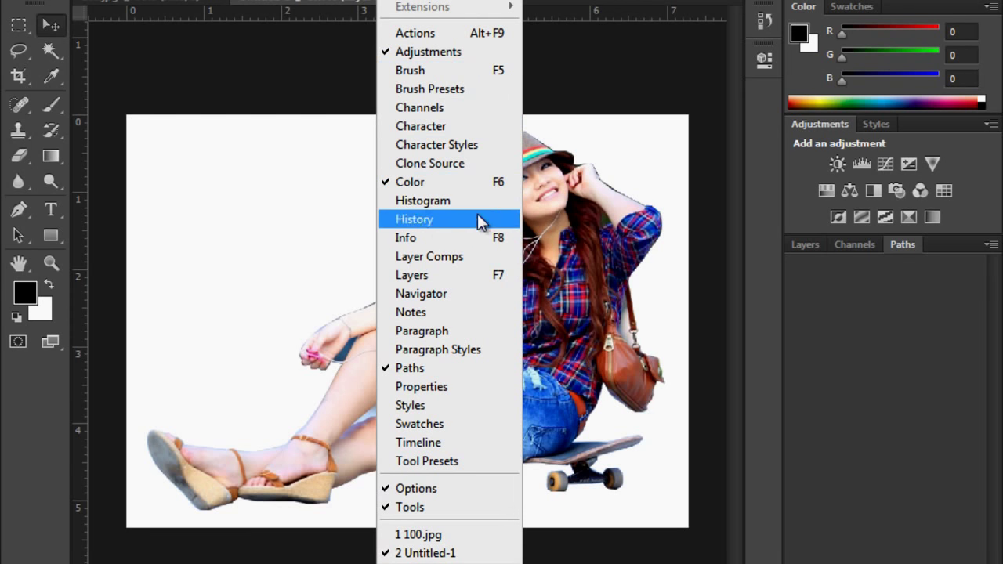
pyautogui.click(432, 275)
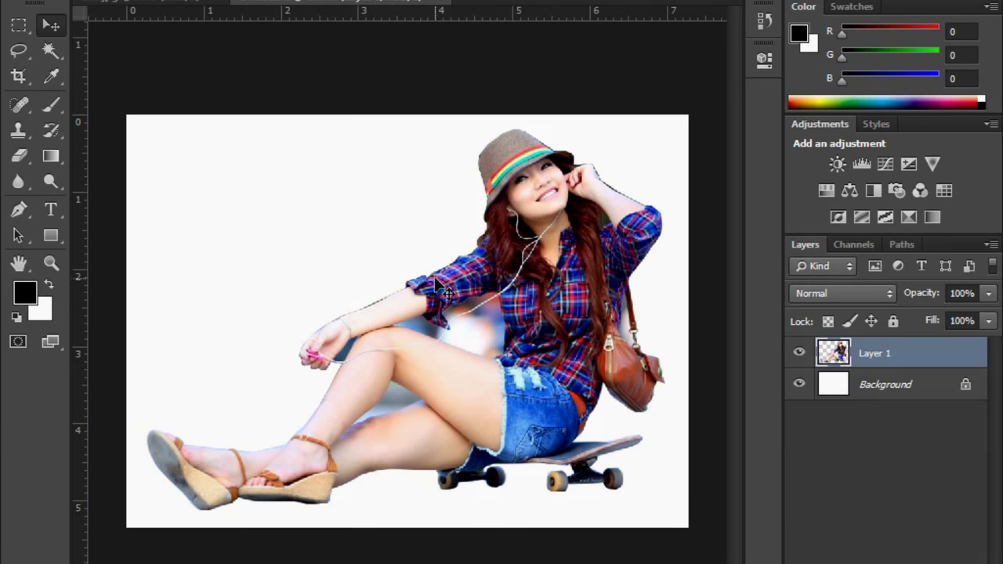
pyautogui.keyDown('ctrl'); pyautogui.click(848, 358); pyautogui.keyUp('ctrl')
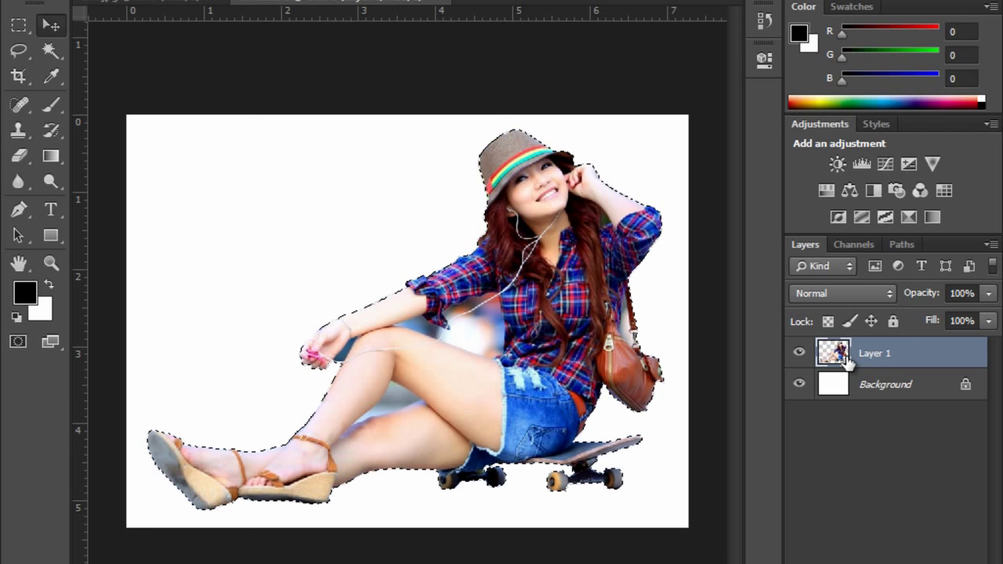
pyautogui.hotkey('ctrl', 'd')
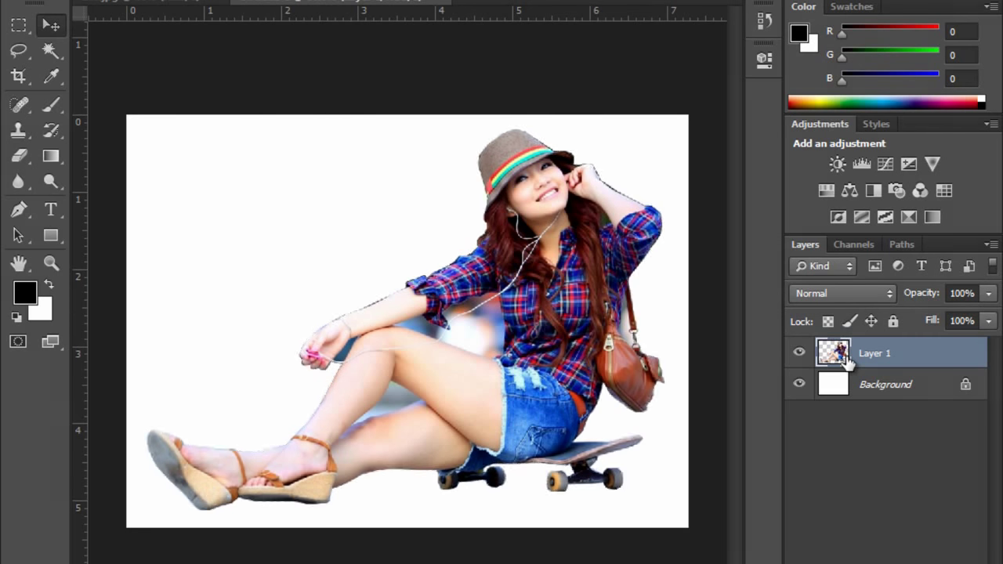
# With the Background layer active, set the background colour to bright green #1ce299
pyautogui.click(909, 391)
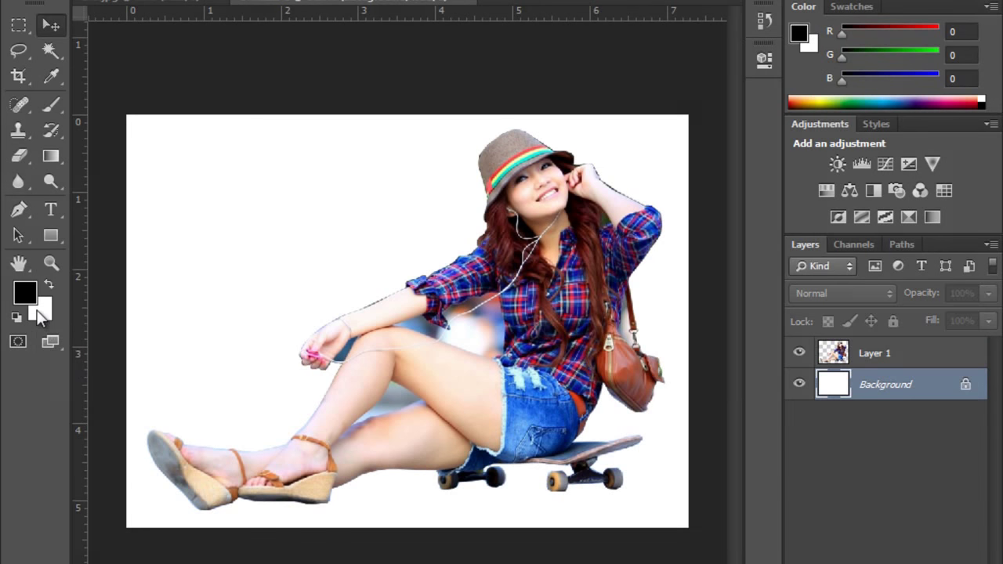
pyautogui.click(38, 312)
pyautogui.click(529, 239)
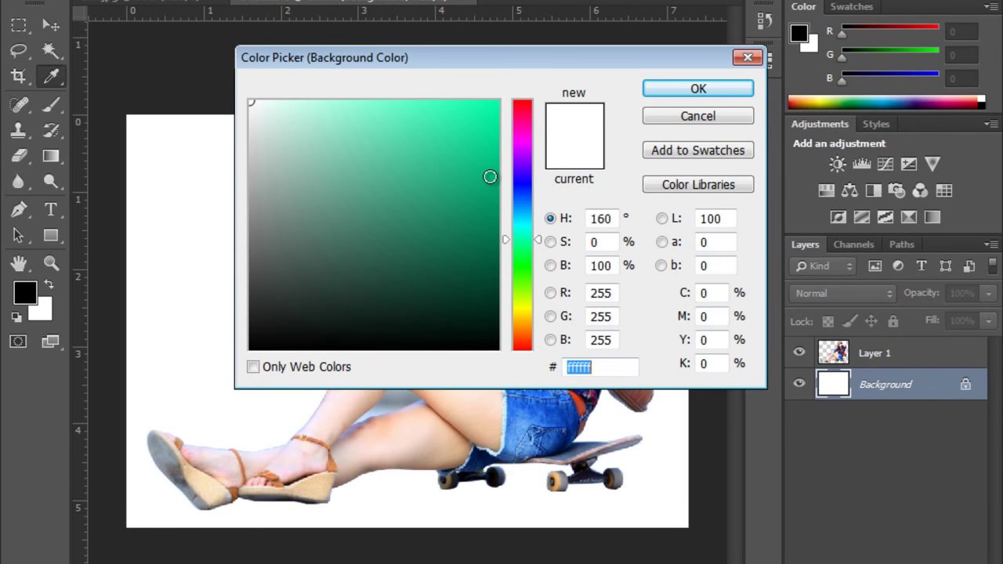
pyautogui.click(486, 128)
pyautogui.click(670, 89)
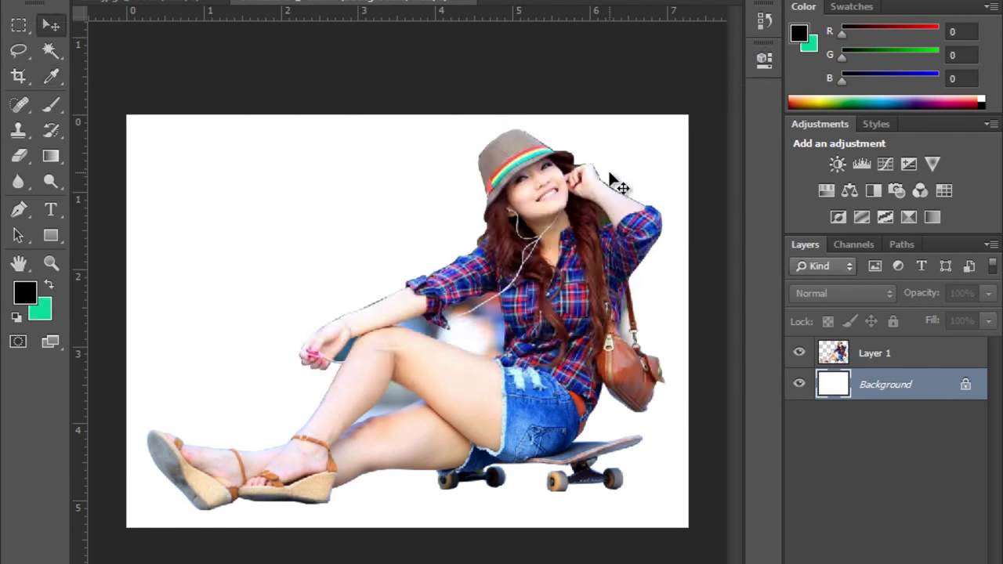
# Fill the Background layer with the green, check the result zoomed in, then reselect Layer 1
pyautogui.hotkey('alt', 'BackSpace')
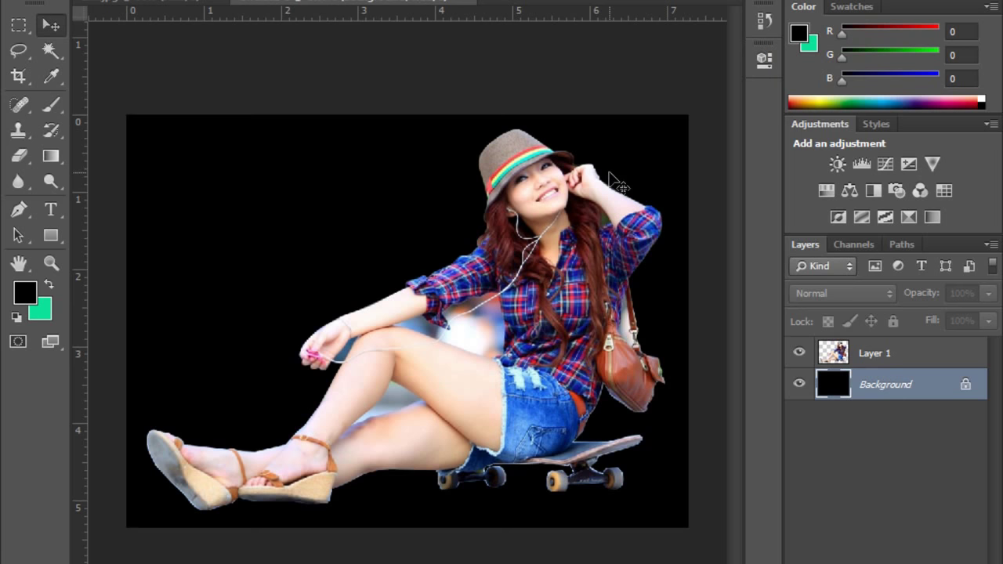
pyautogui.hotkey('ctrl', 'BackSpace')
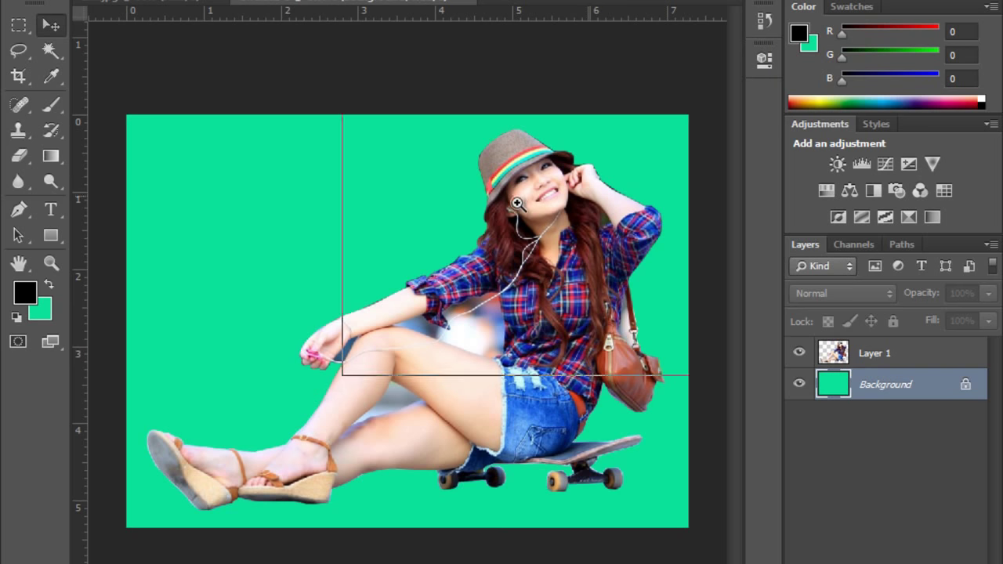
pyautogui.click(589, 201)
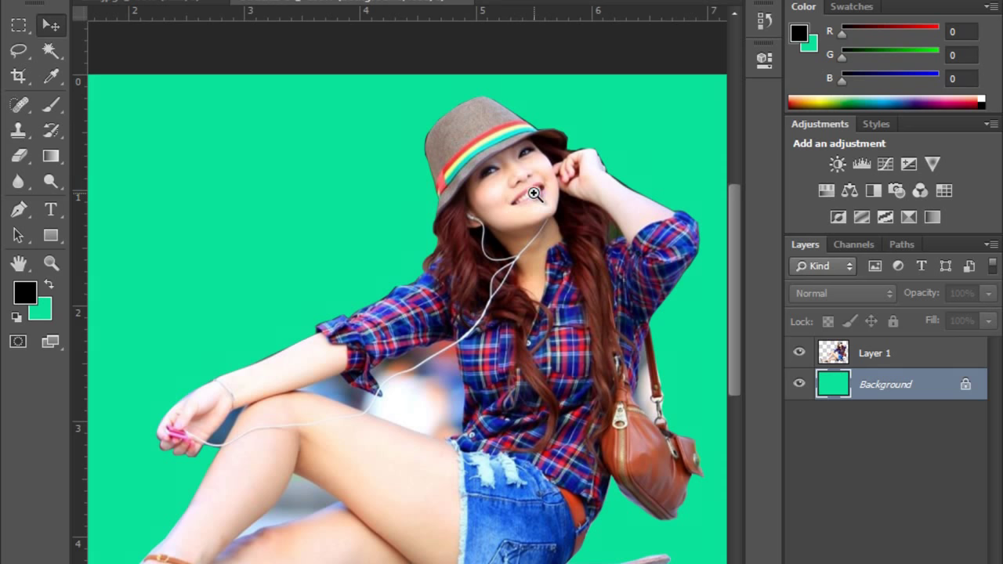
pyautogui.keyDown('alt'); pyautogui.click(536, 192); pyautogui.keyUp('alt')
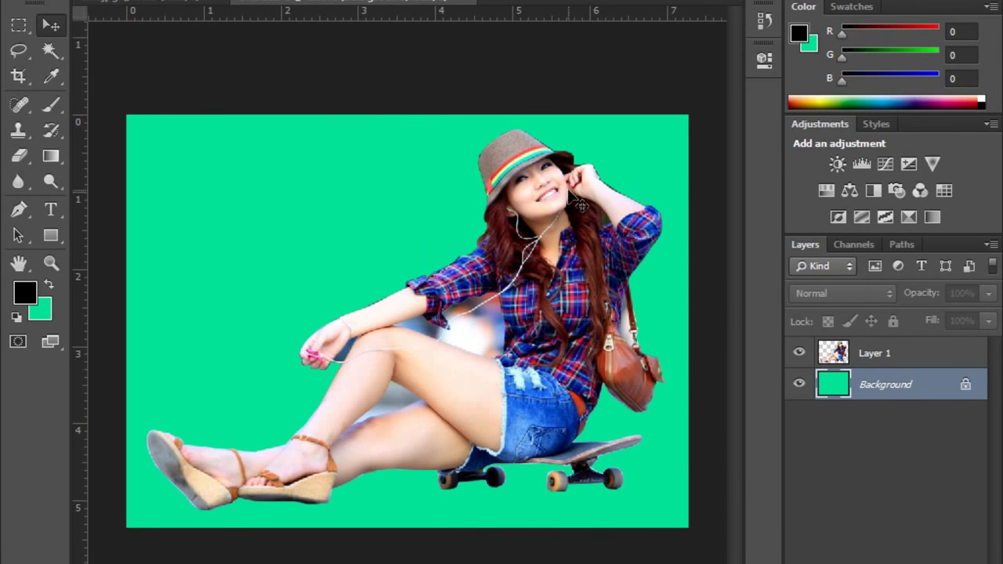
pyautogui.click(854, 358)
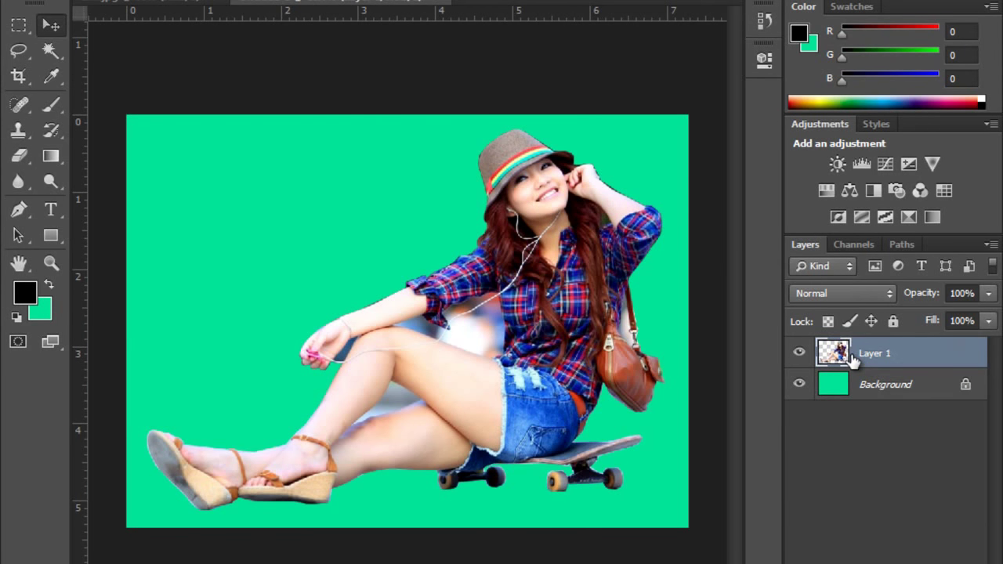